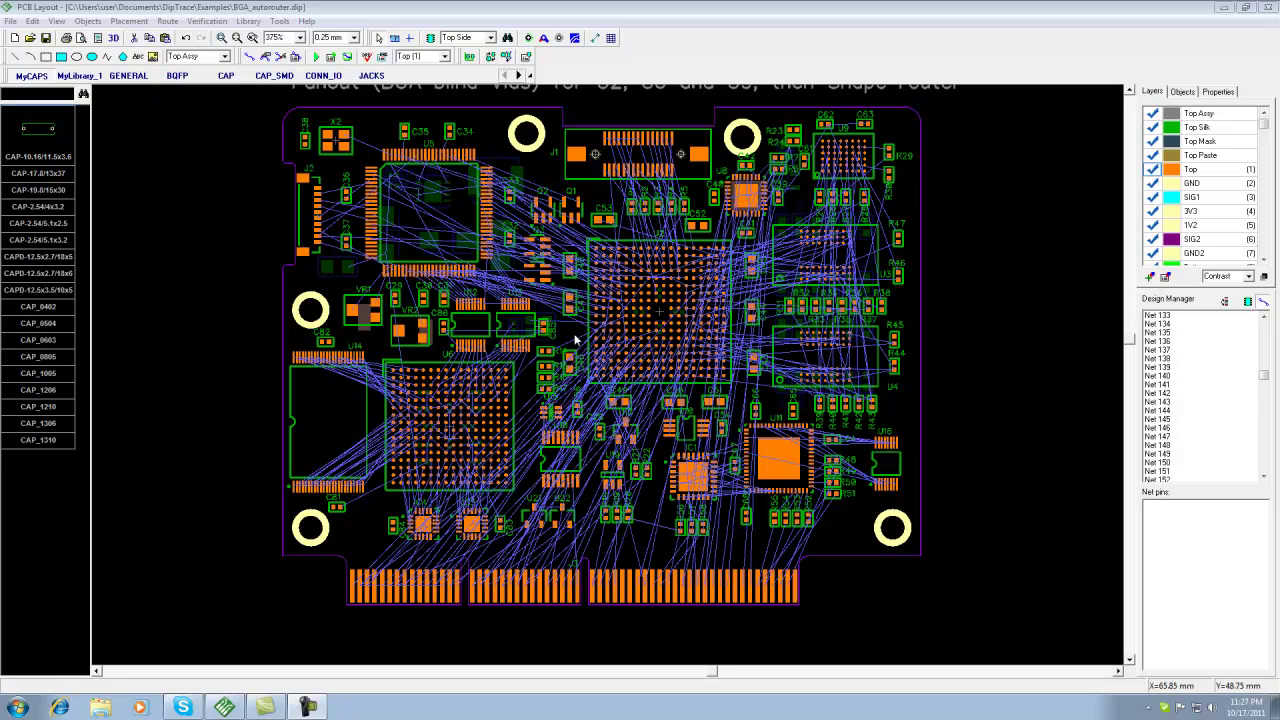
Review the board's design information, including pin, net and signal layer counts, and close it.
click(11, 21)
click(52, 193)
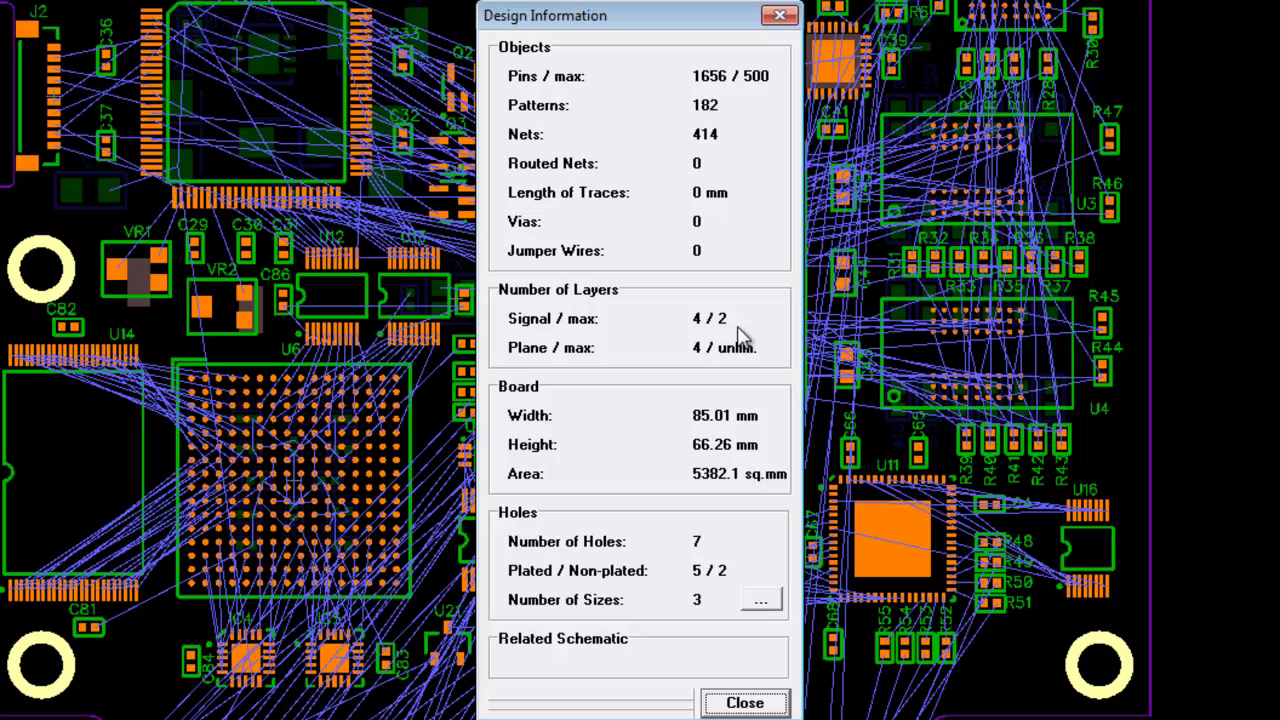
click(742, 703)
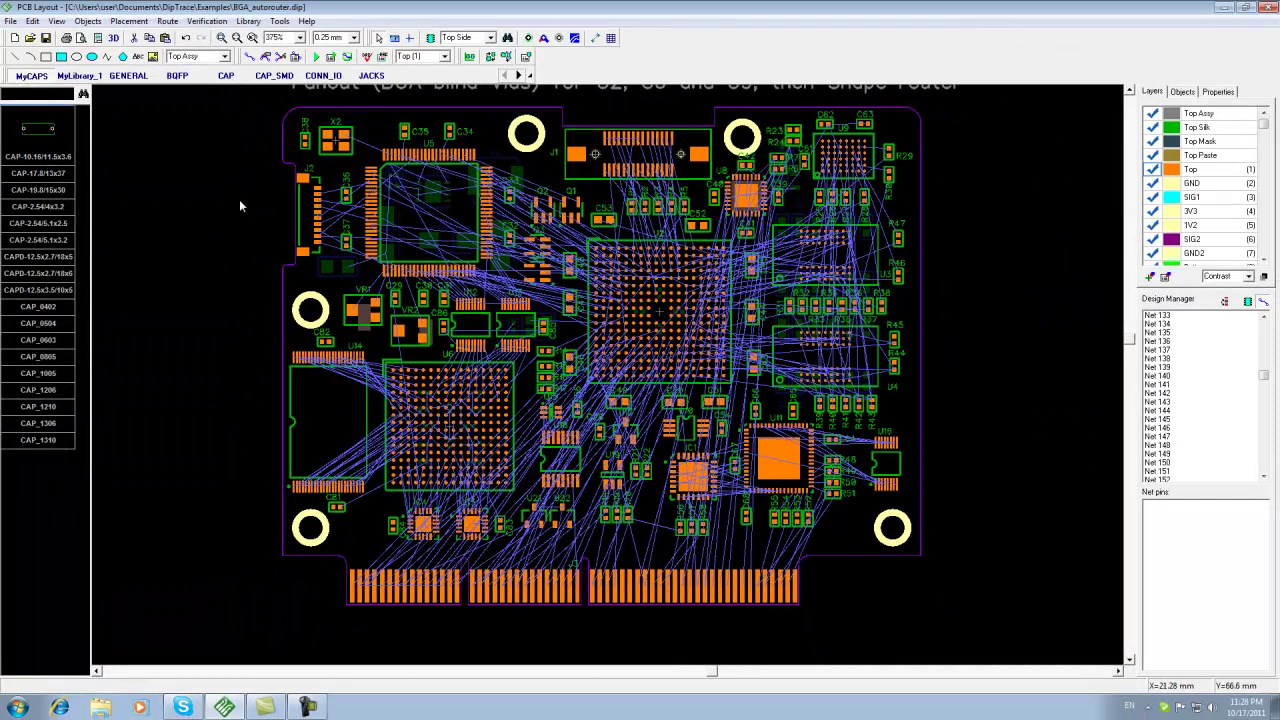
Open the layer setup and check the layer type of Top, SIG1, SIG2 and Bottom.
click(168, 22)
click(203, 104)
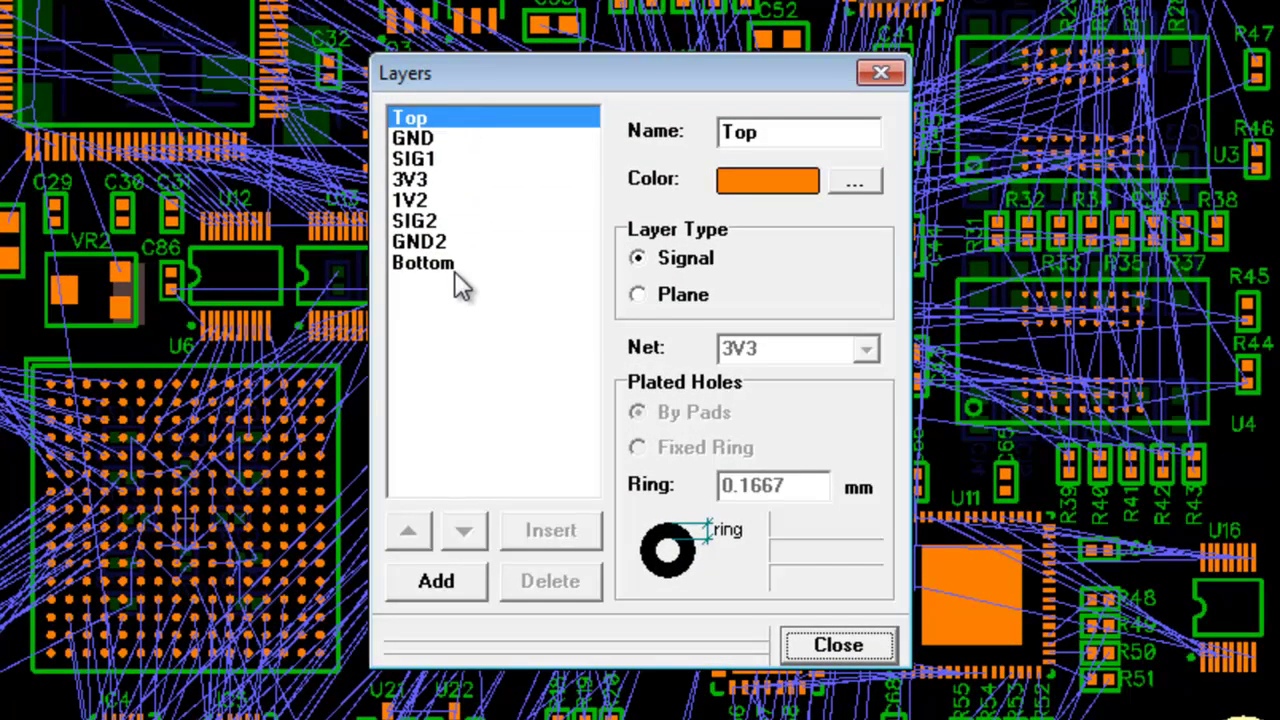
click(451, 120)
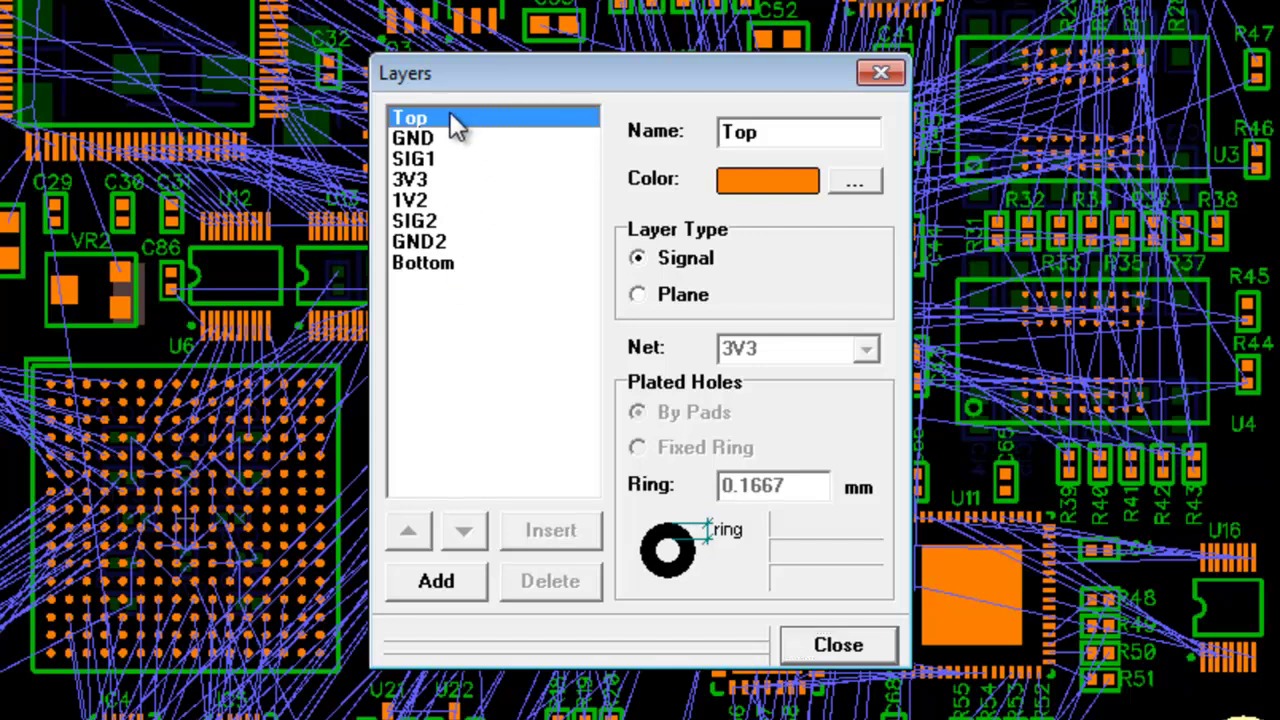
click(449, 164)
click(444, 222)
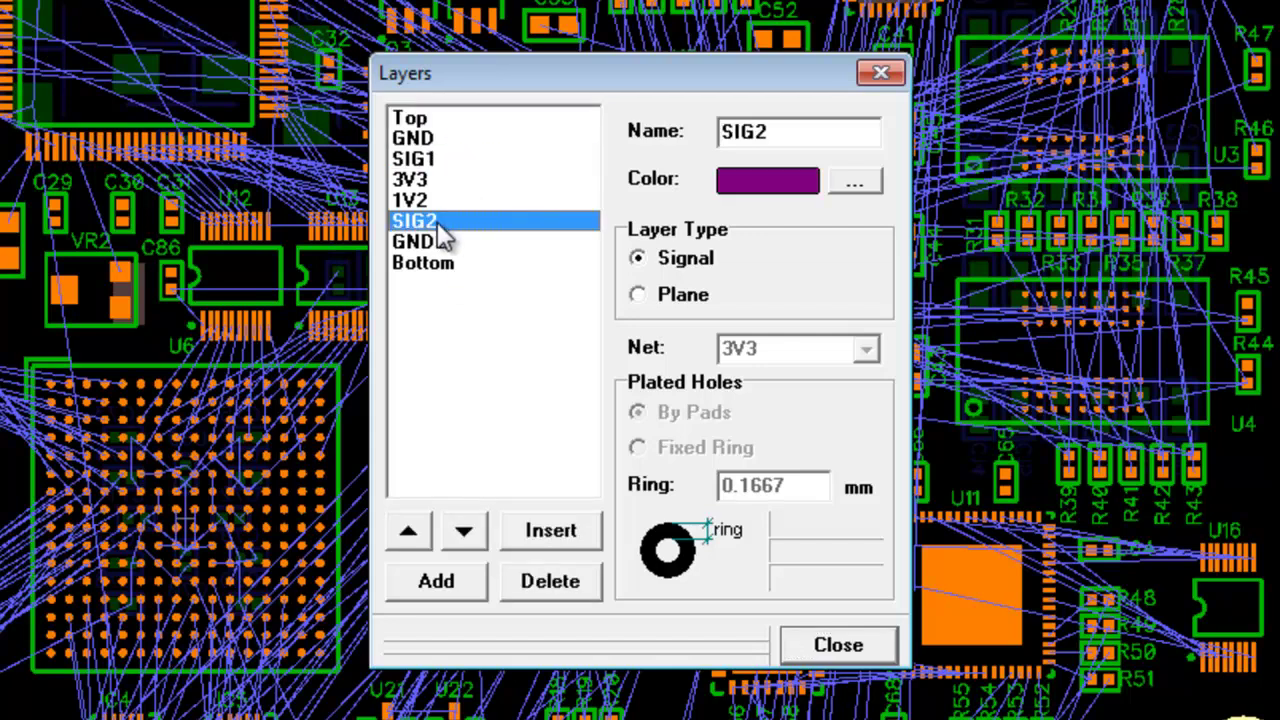
click(453, 268)
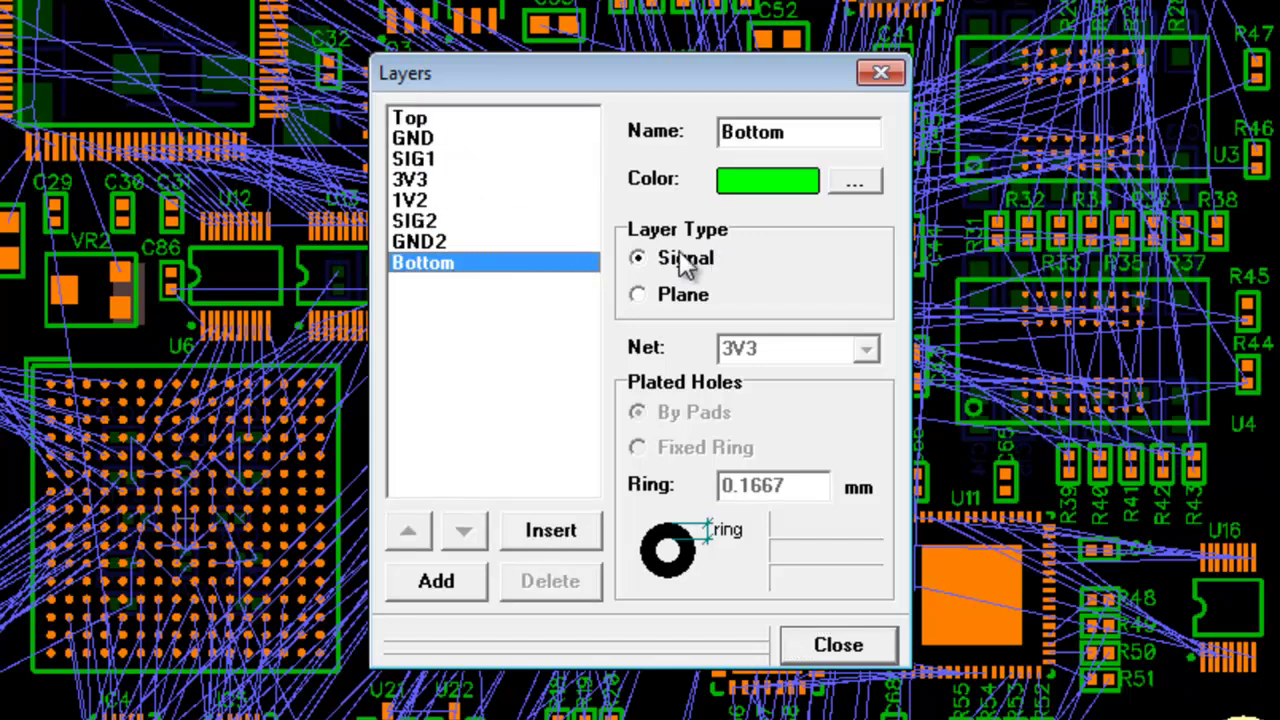
Inspect the layer type and assigned net of the GND, 3V3, 1V2 and GND2 layers.
click(432, 139)
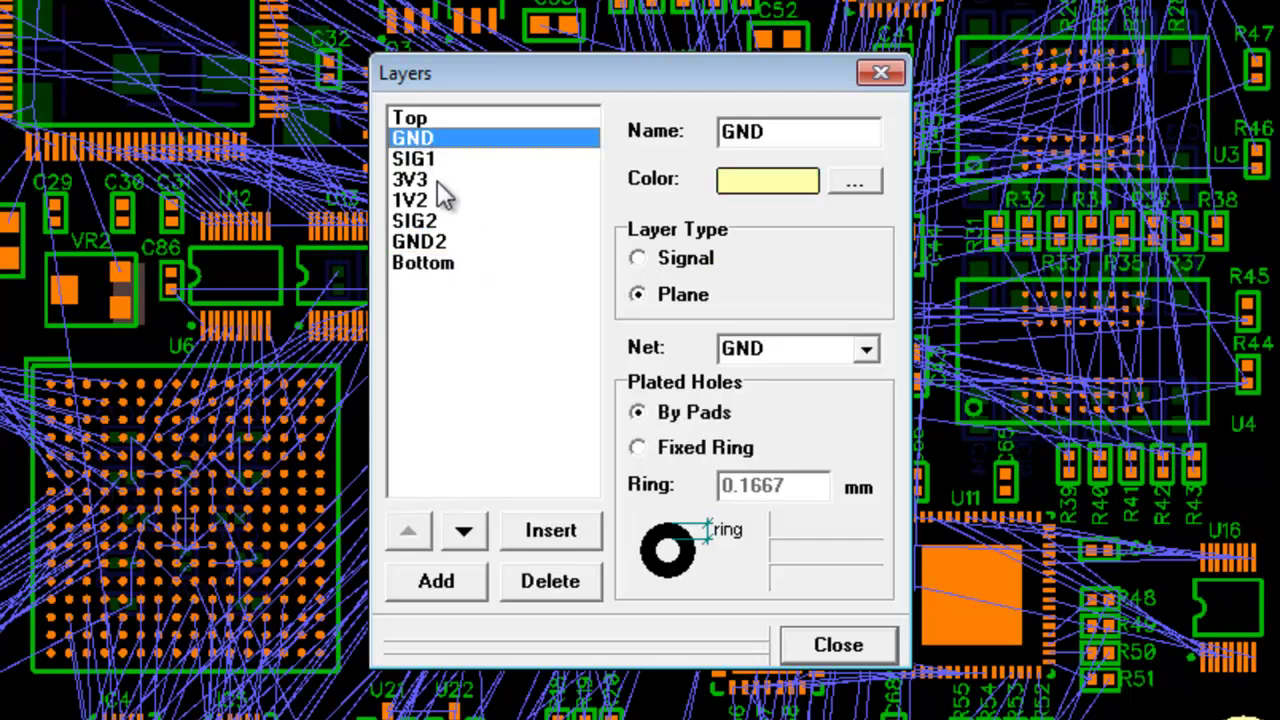
click(437, 182)
click(442, 200)
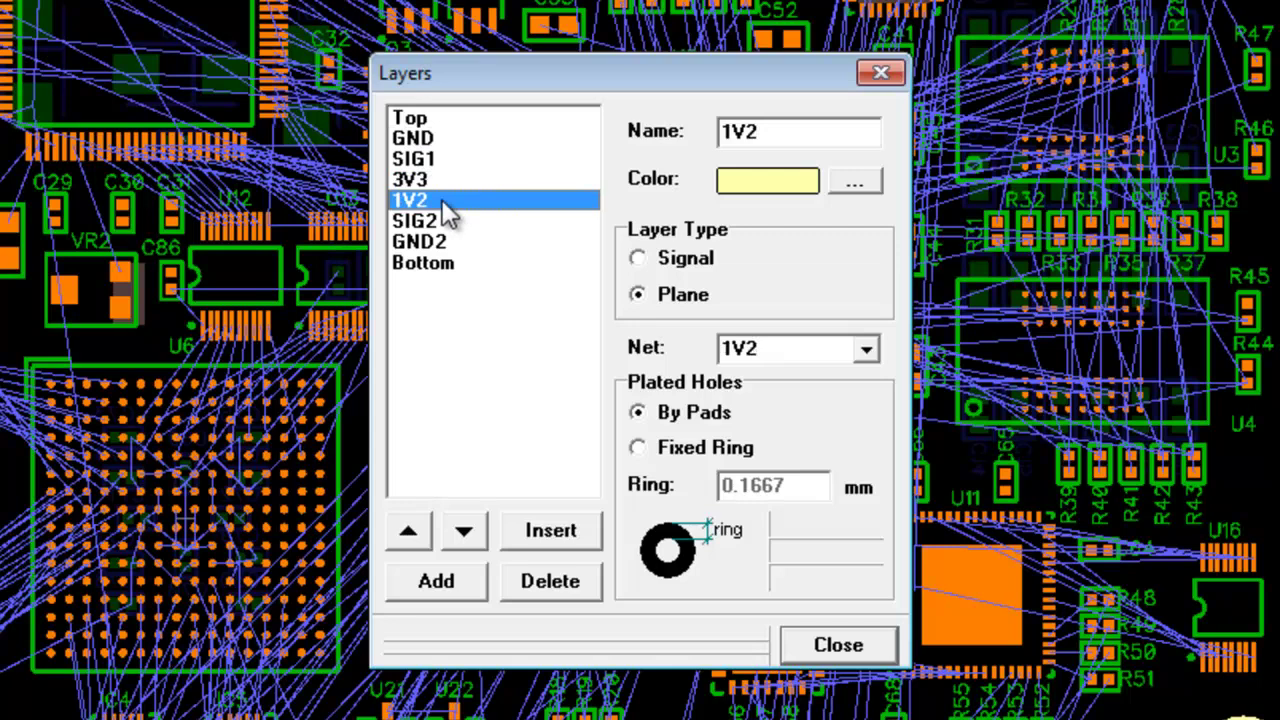
click(420, 242)
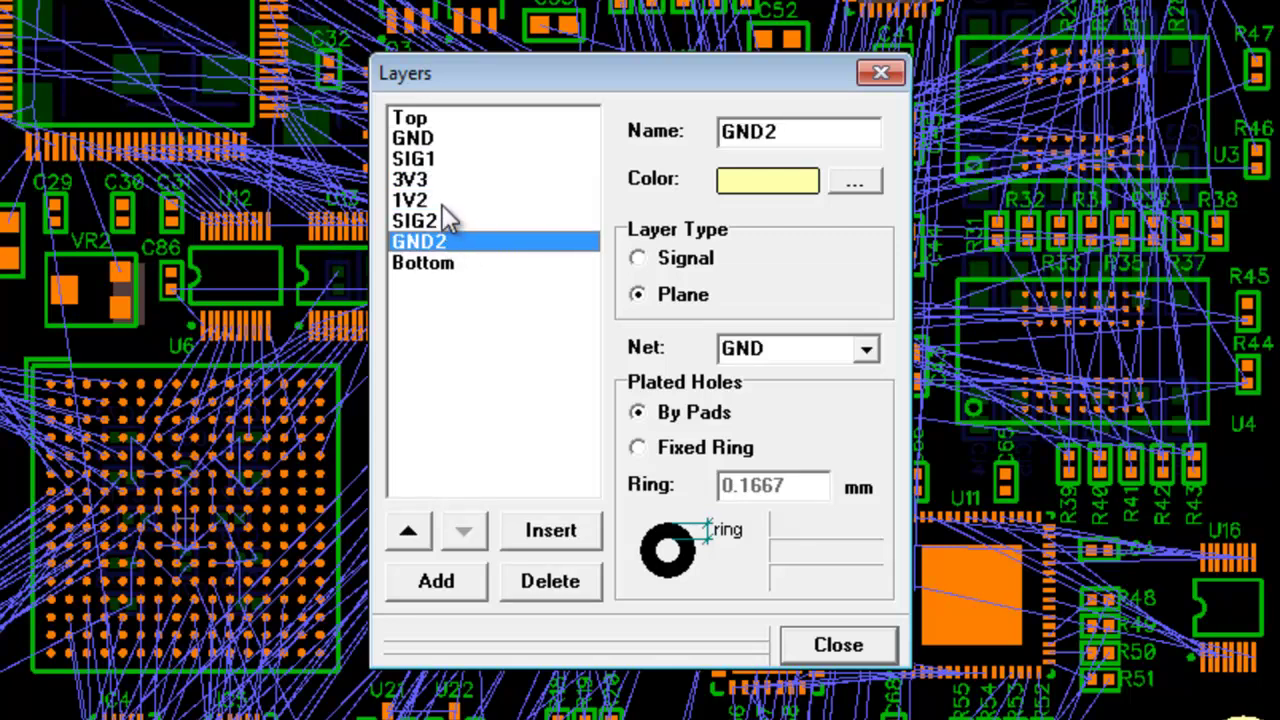
click(455, 200)
click(466, 158)
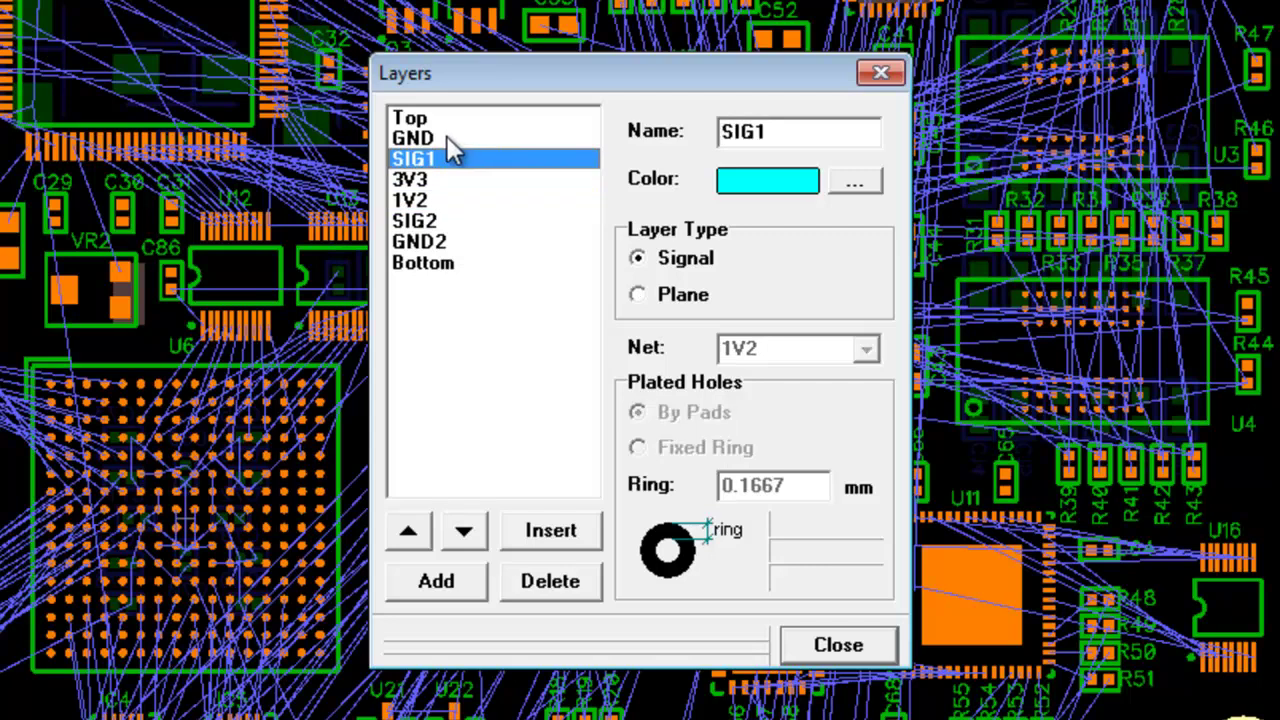
click(451, 138)
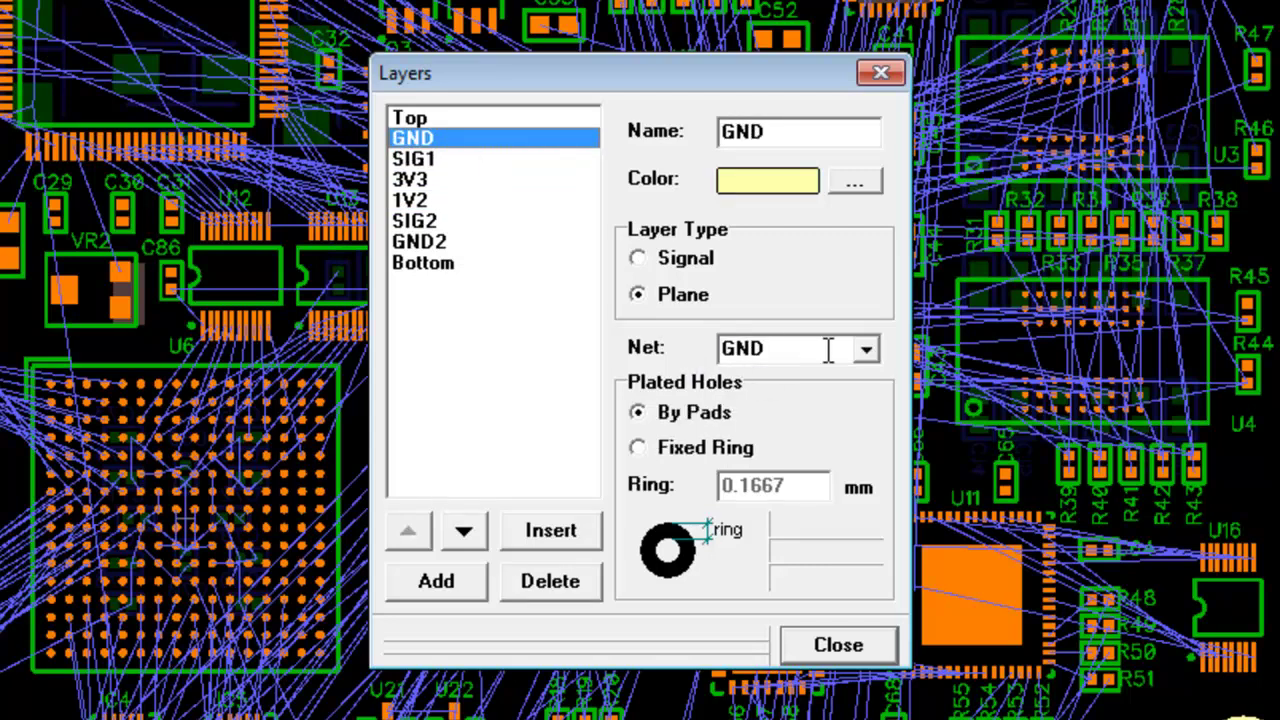
click(434, 183)
click(432, 203)
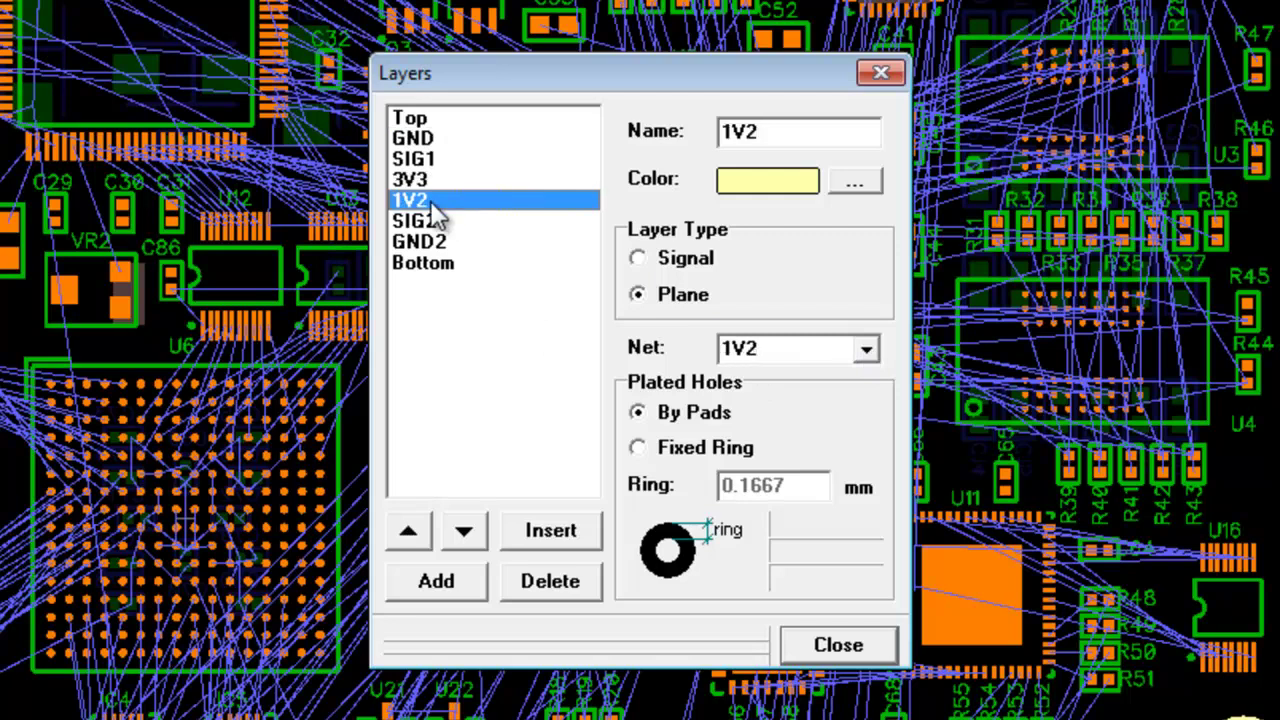
click(455, 247)
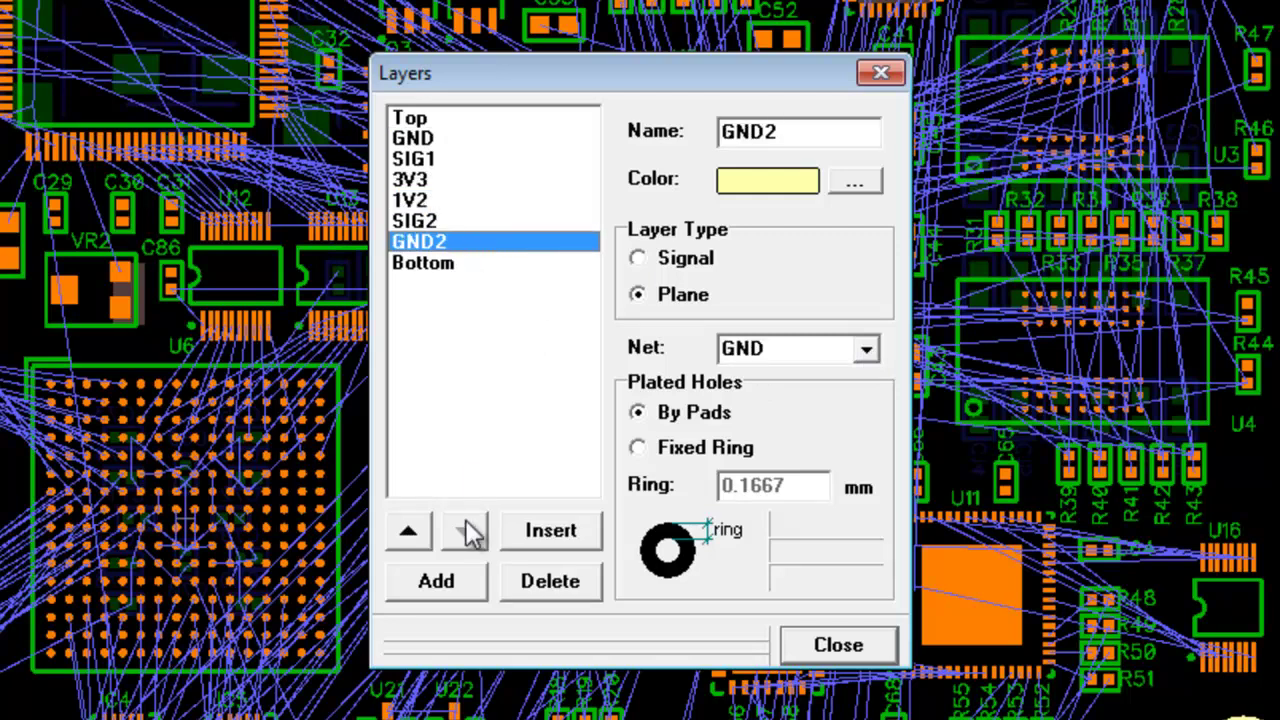
click(455, 581)
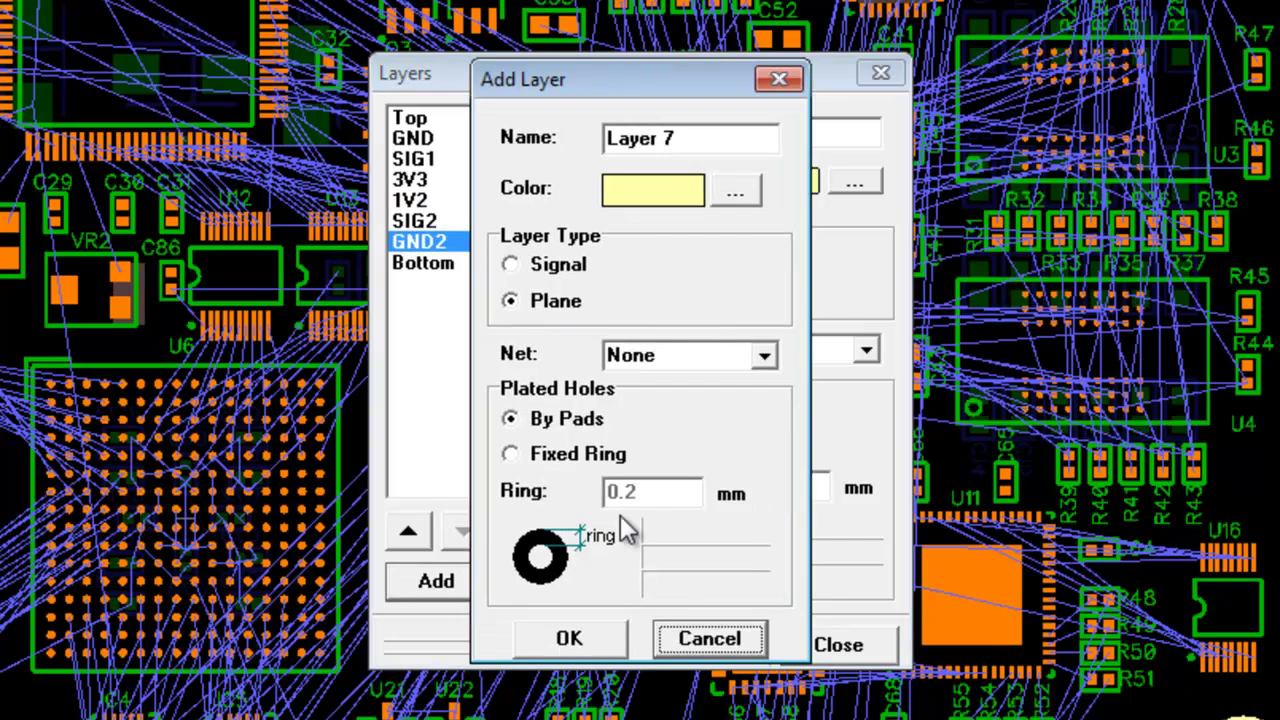
click(688, 642)
click(408, 535)
click(408, 535)
click(463, 531)
click(463, 531)
click(551, 531)
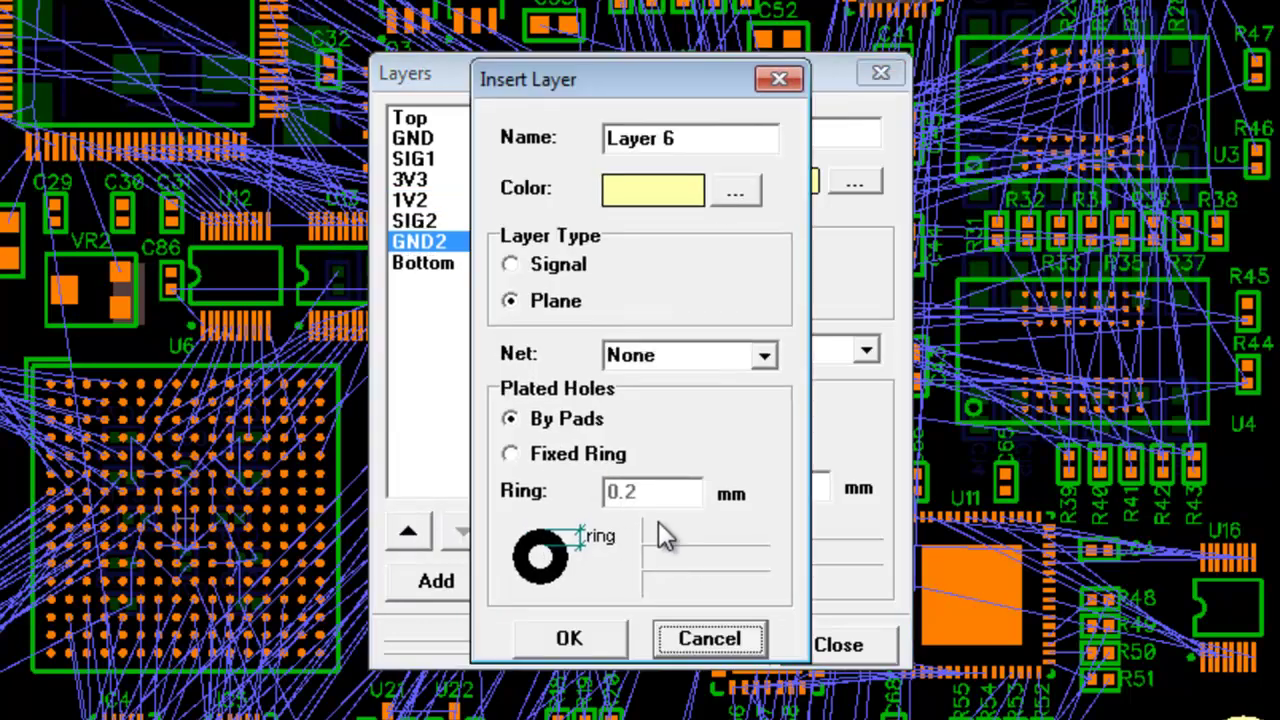
click(723, 645)
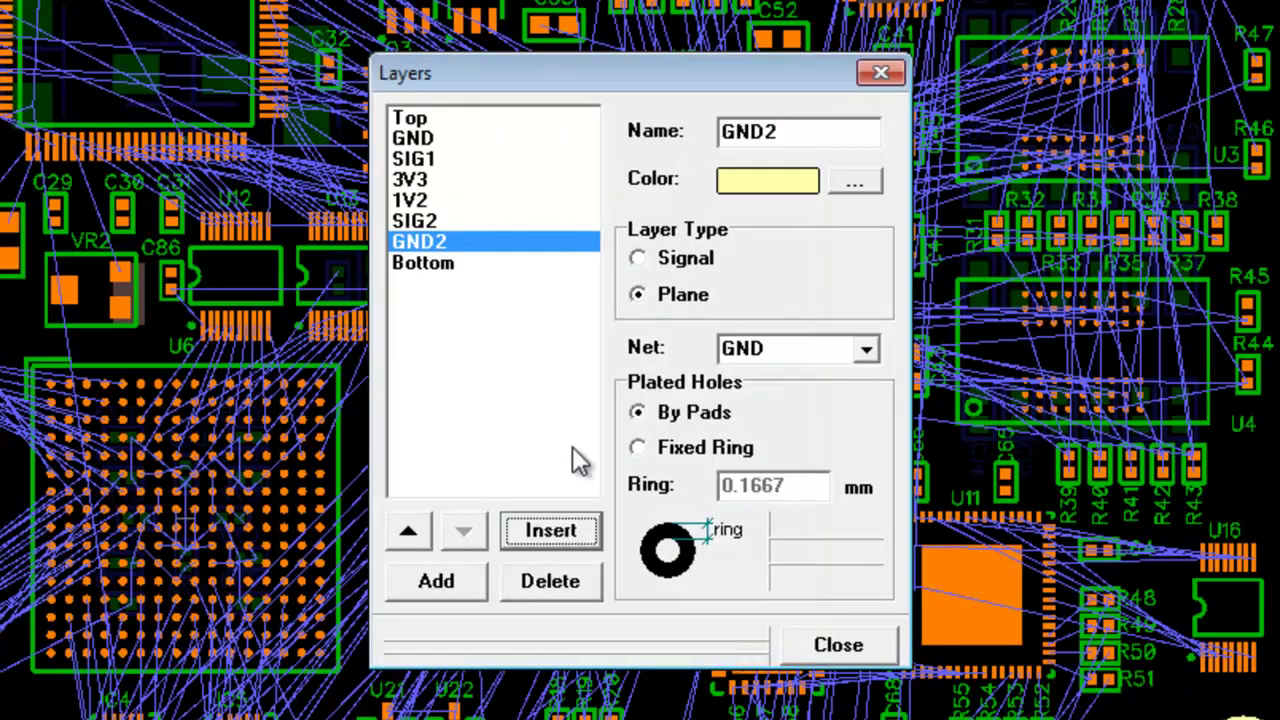
click(840, 646)
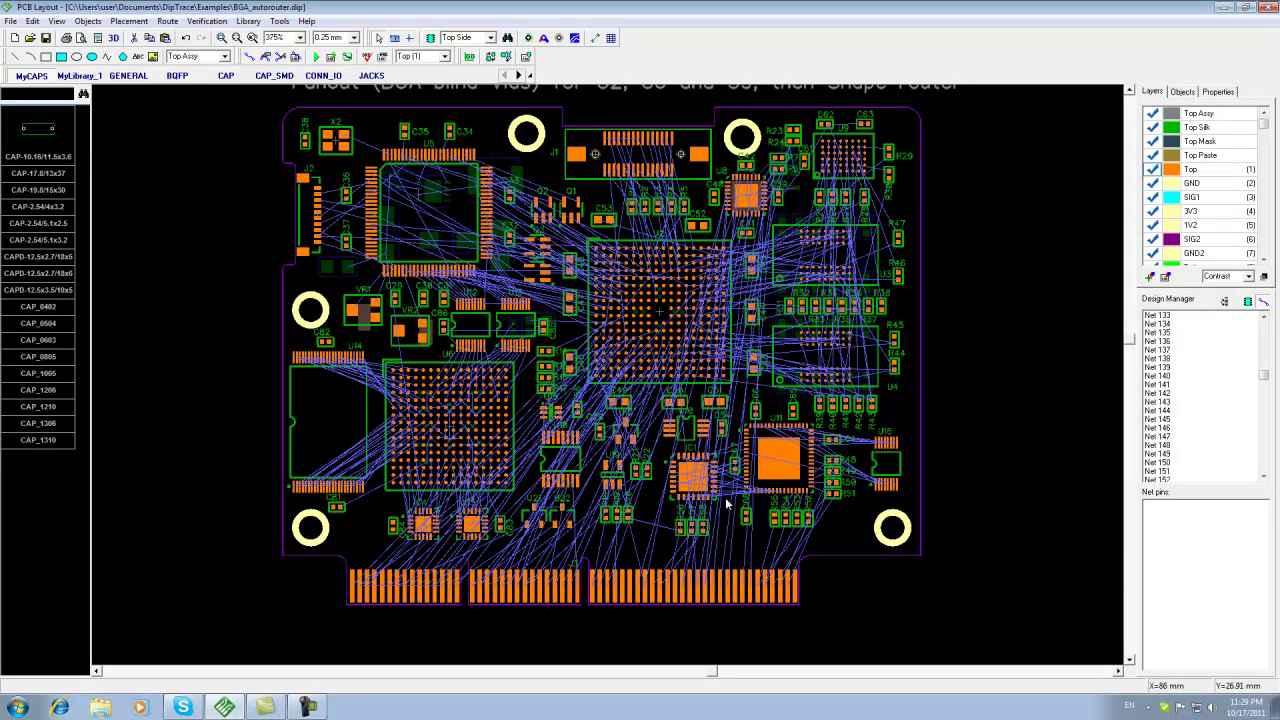
Open the route setup with the default trace and via sizes, and show all net classes.
click(168, 22)
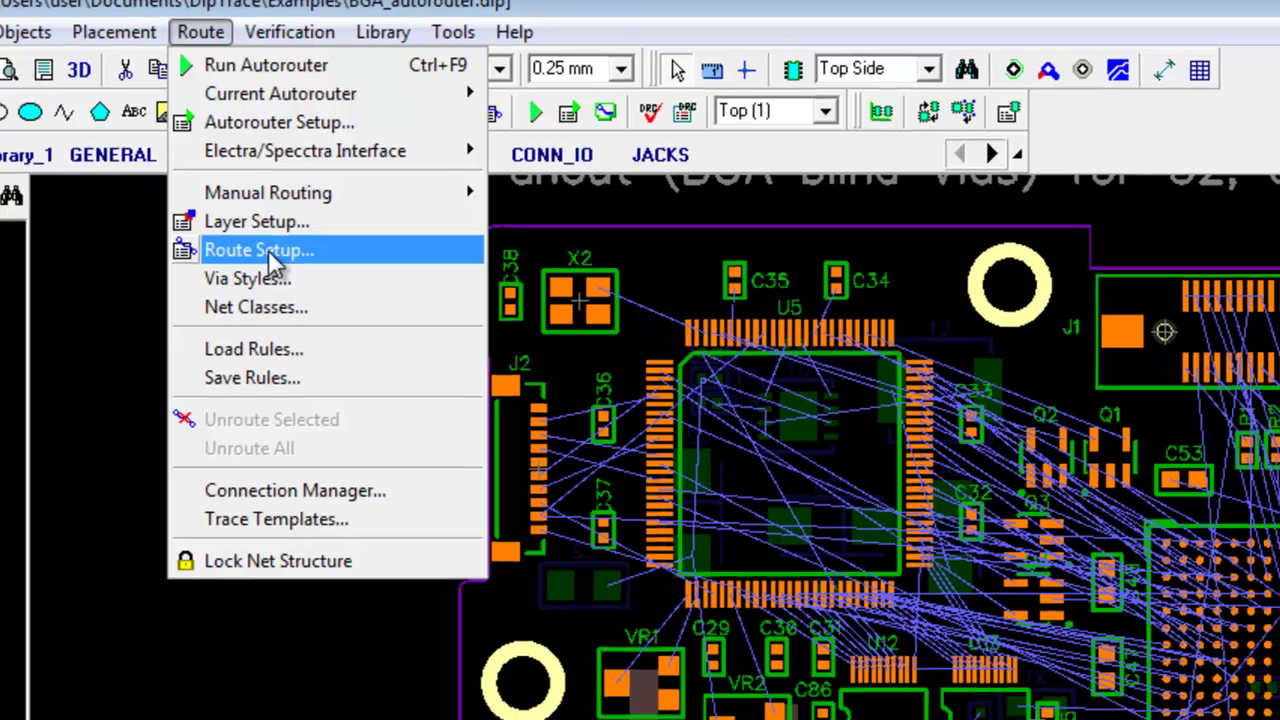
click(290, 266)
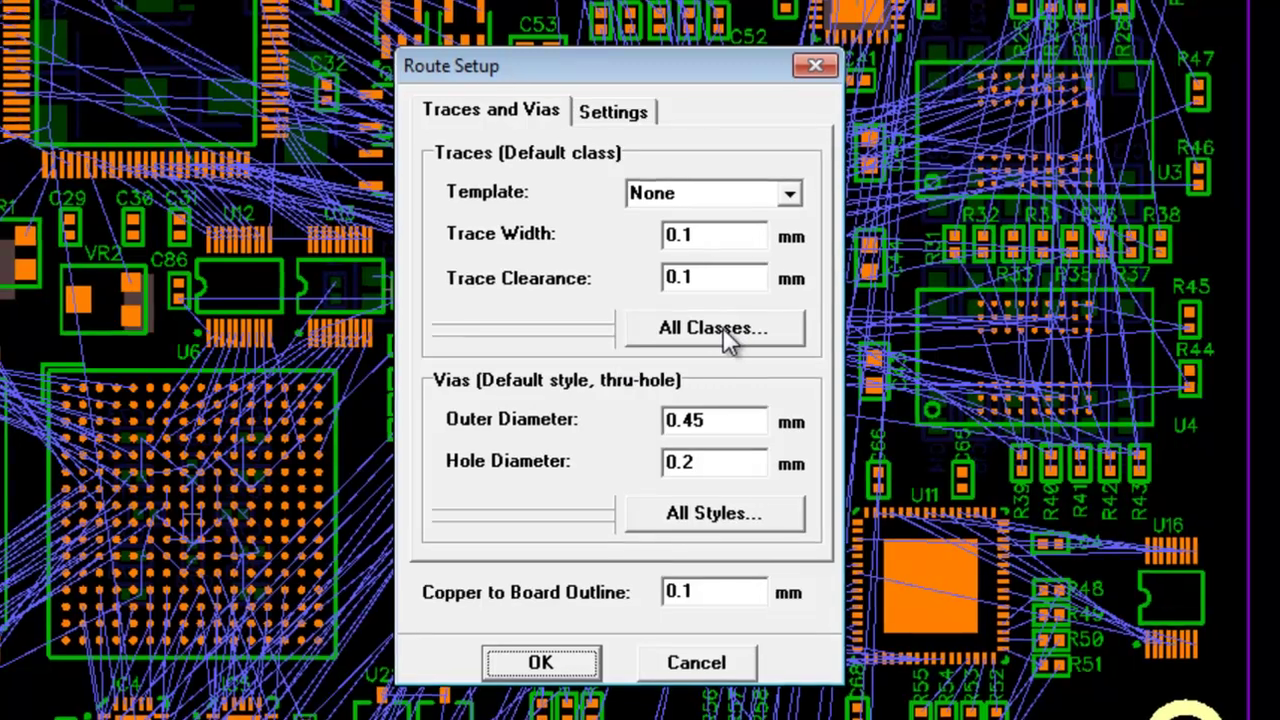
click(725, 332)
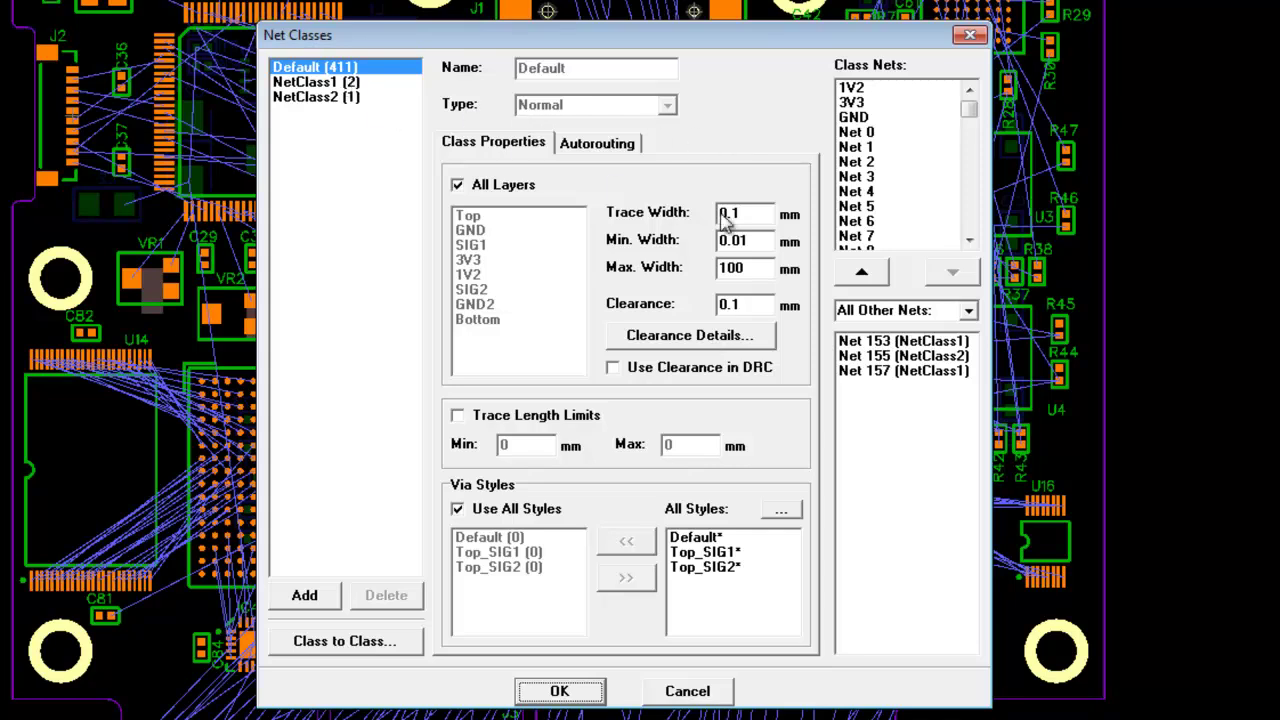
Examine the trace widths and assigned nets of NetClass1 and NetClass2.
click(340, 86)
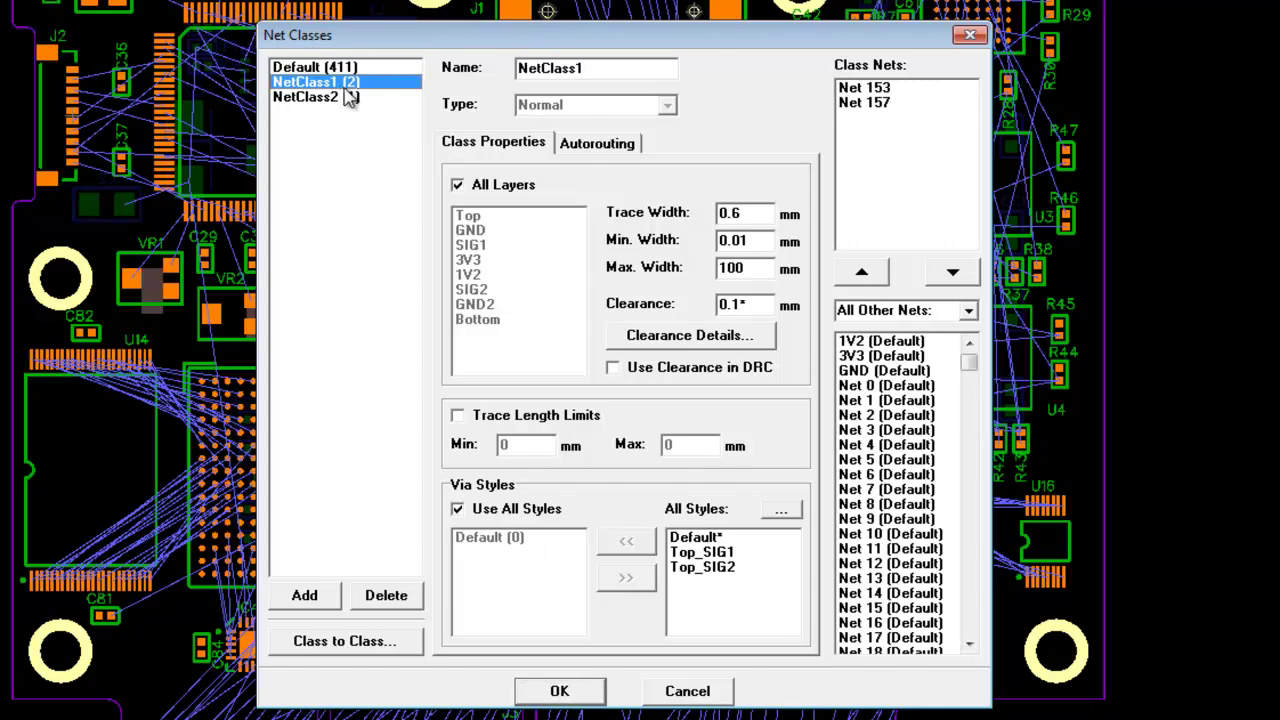
click(895, 88)
click(890, 103)
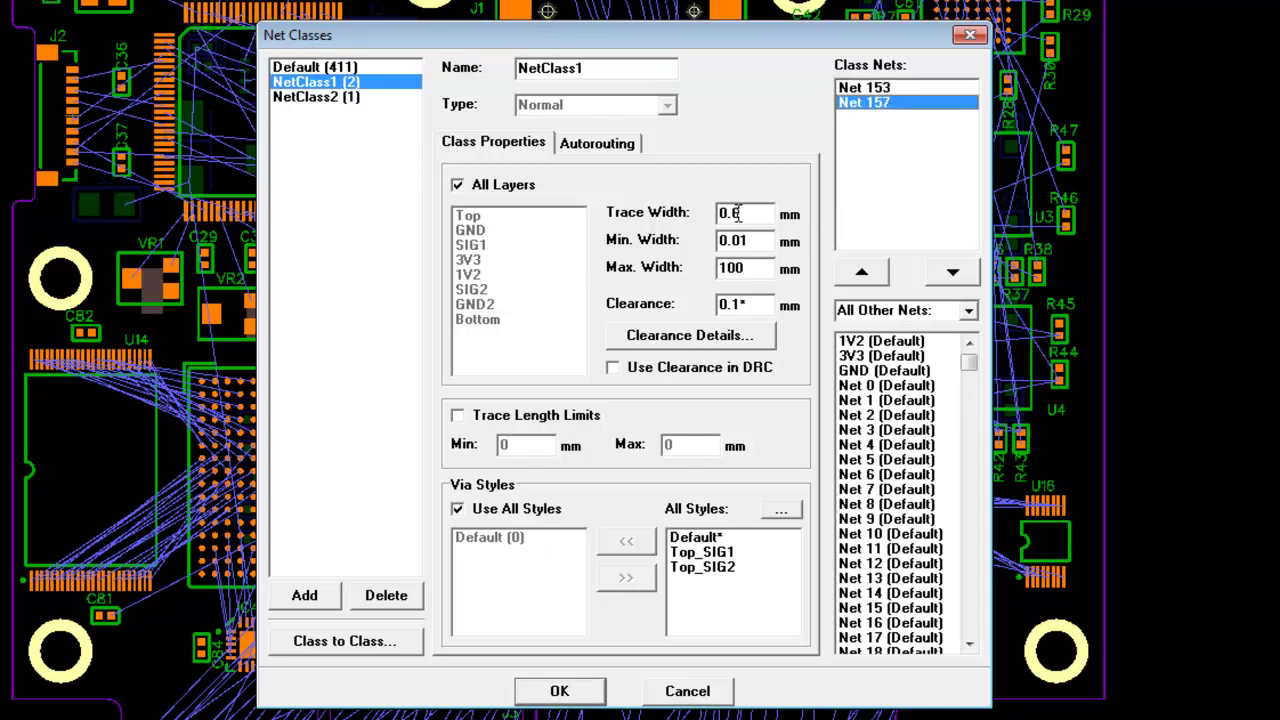
click(340, 98)
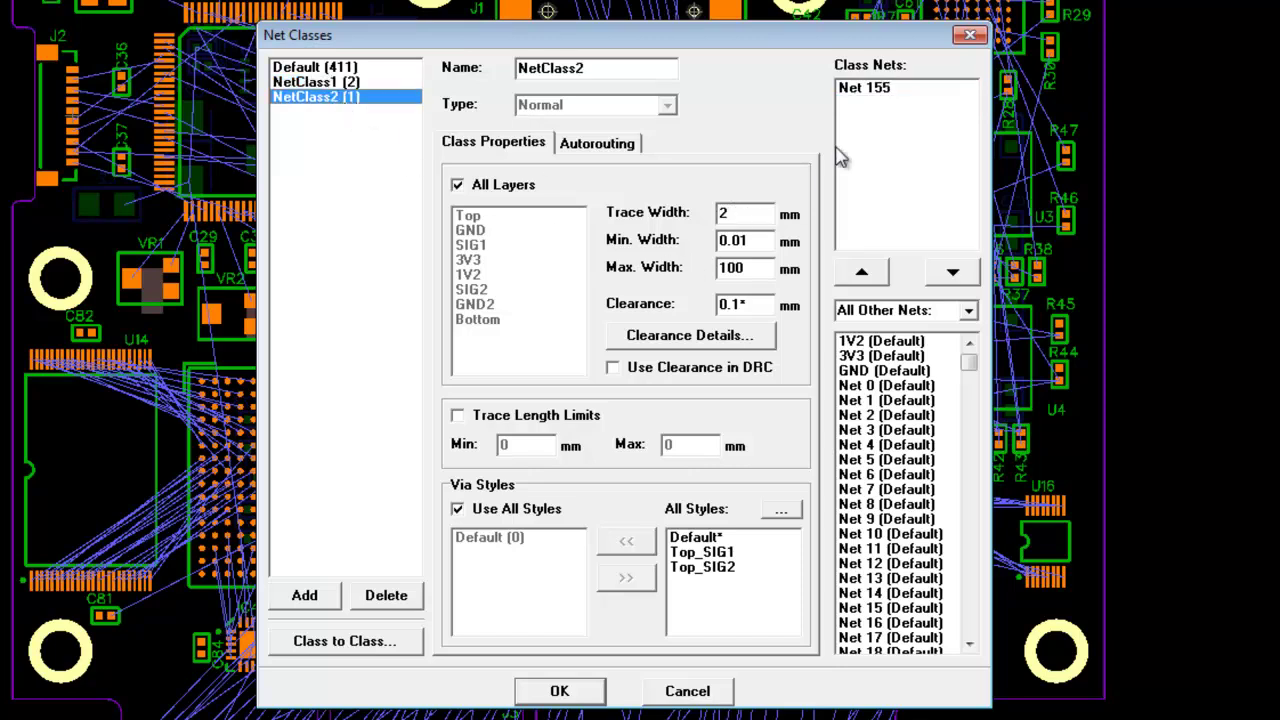
click(348, 83)
click(356, 98)
Add a new net class and assign Net 0 through Net 9 to it.
click(305, 595)
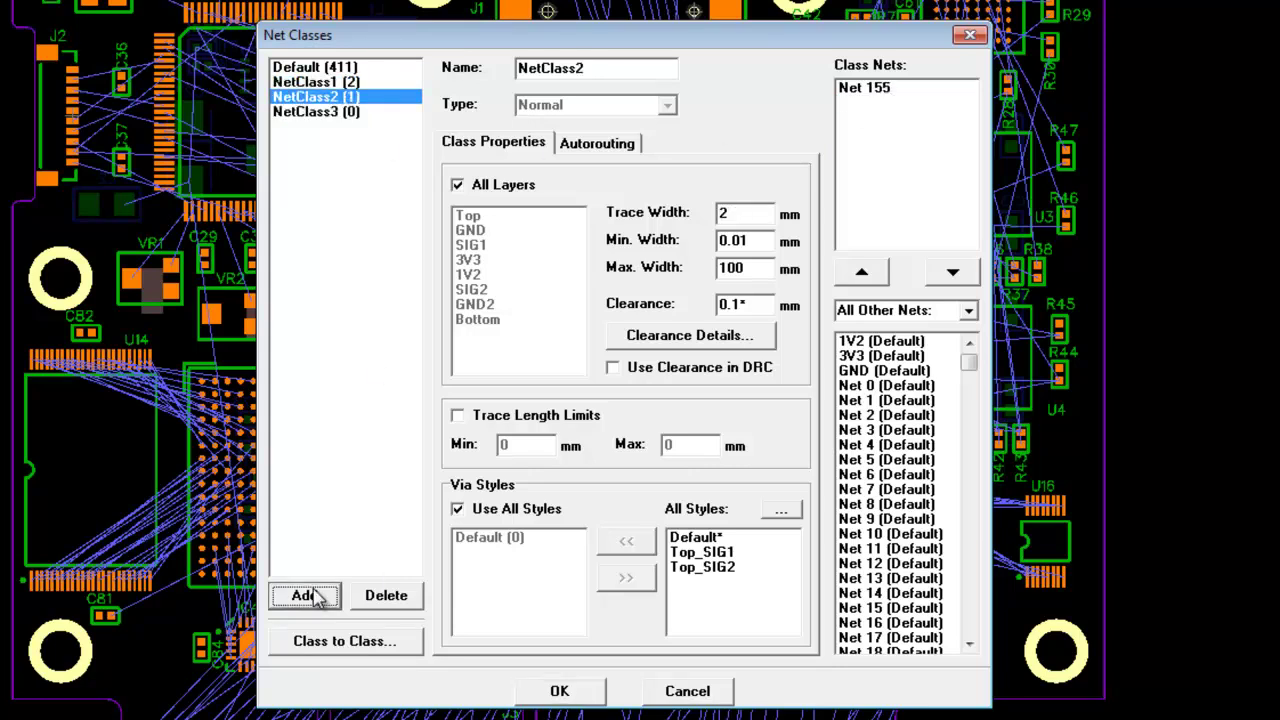
click(344, 115)
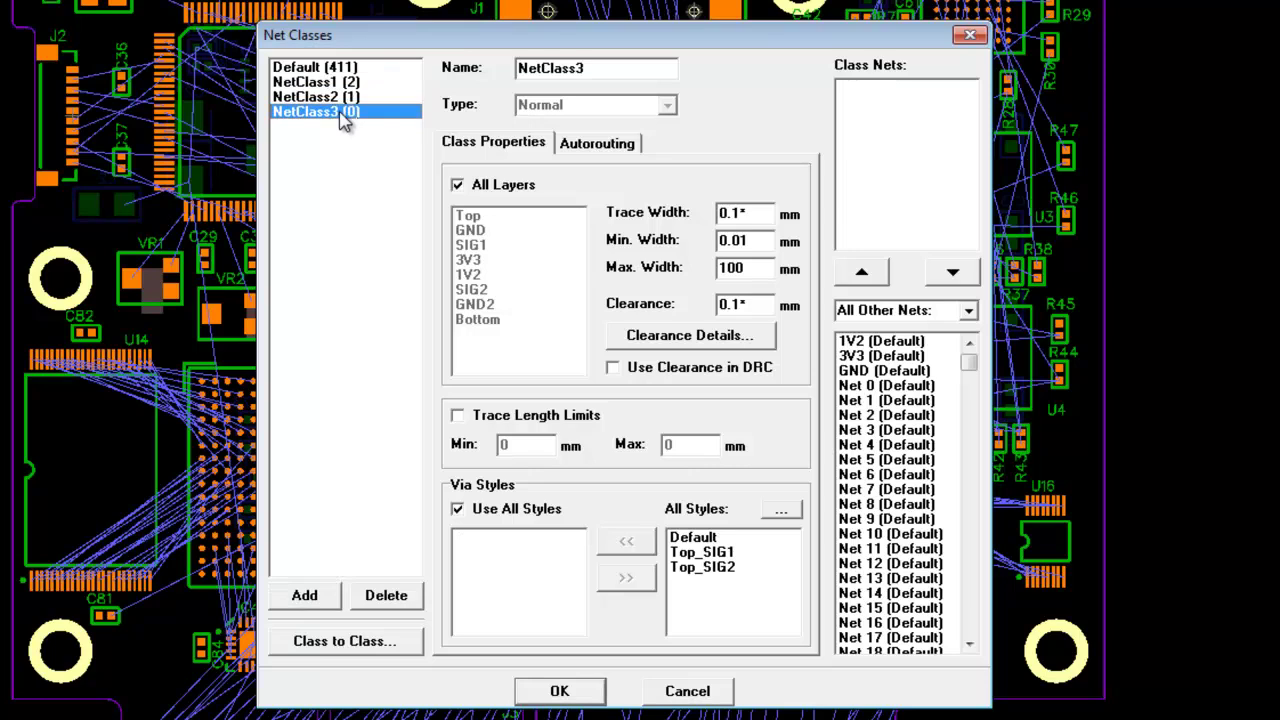
drag(887, 386, 906, 512)
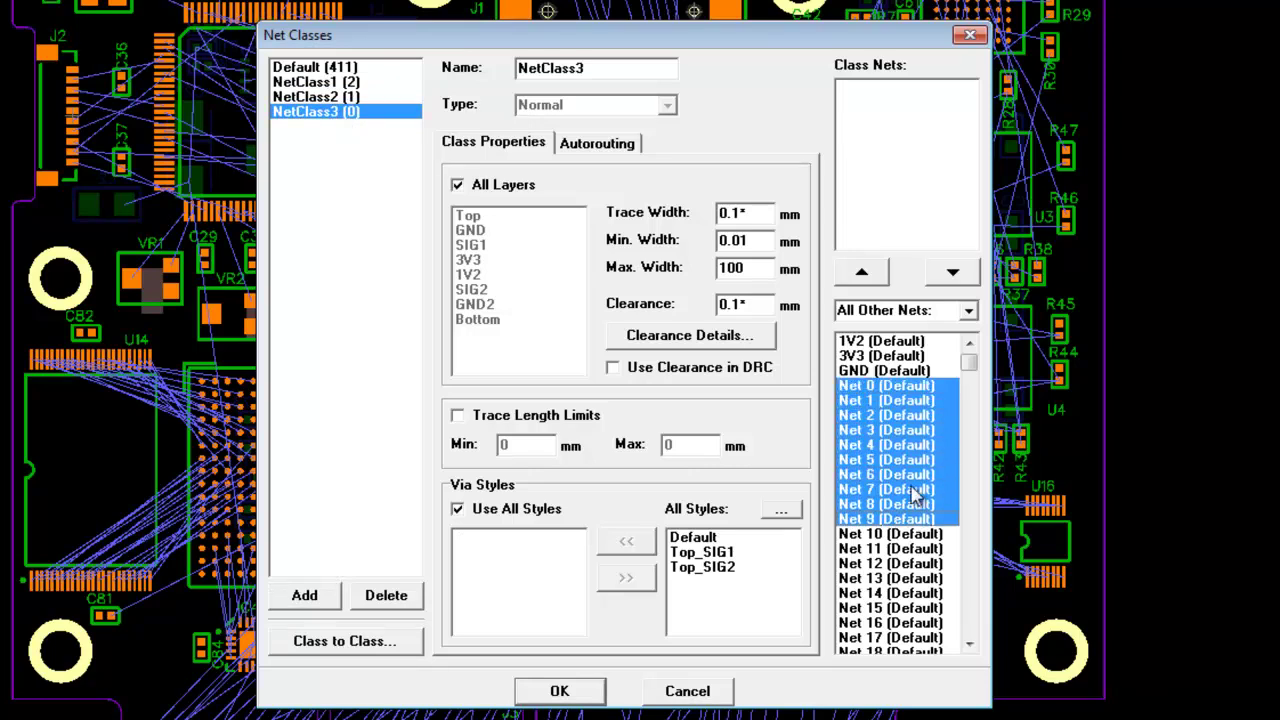
click(864, 272)
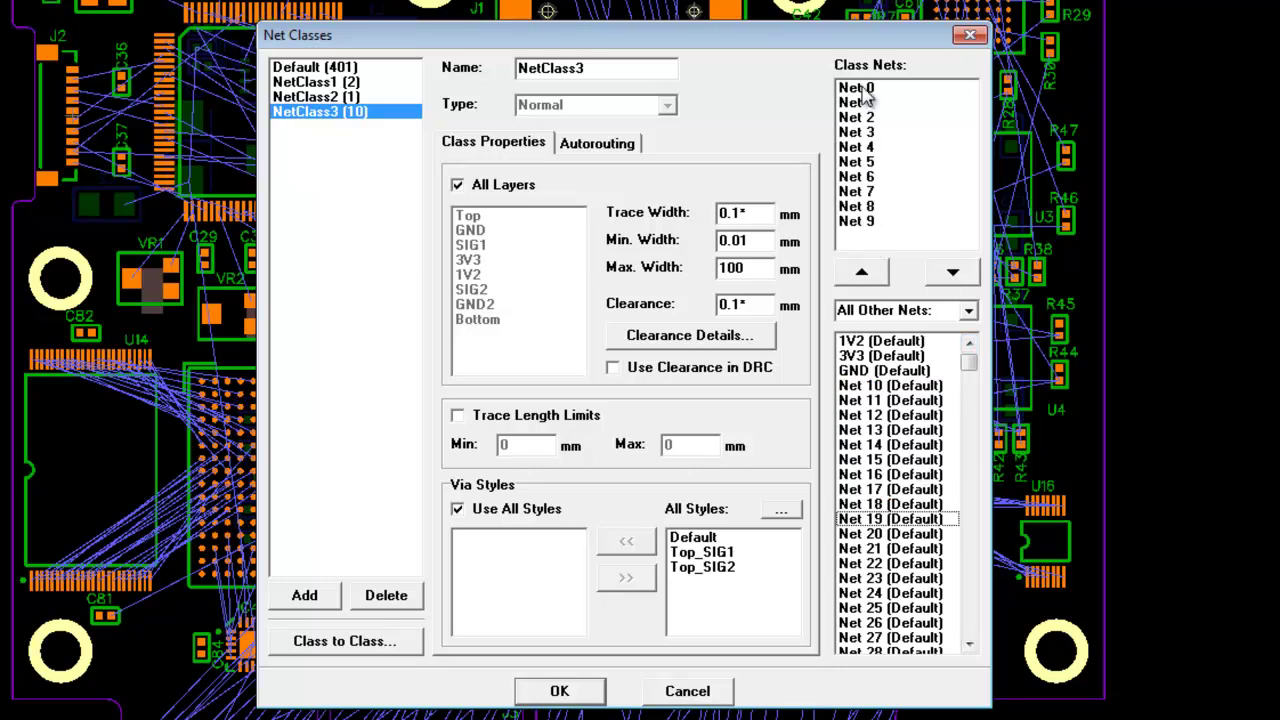
Remove Net 0 through Net 9 from NetClass3 and delete that class.
drag(866, 89, 871, 228)
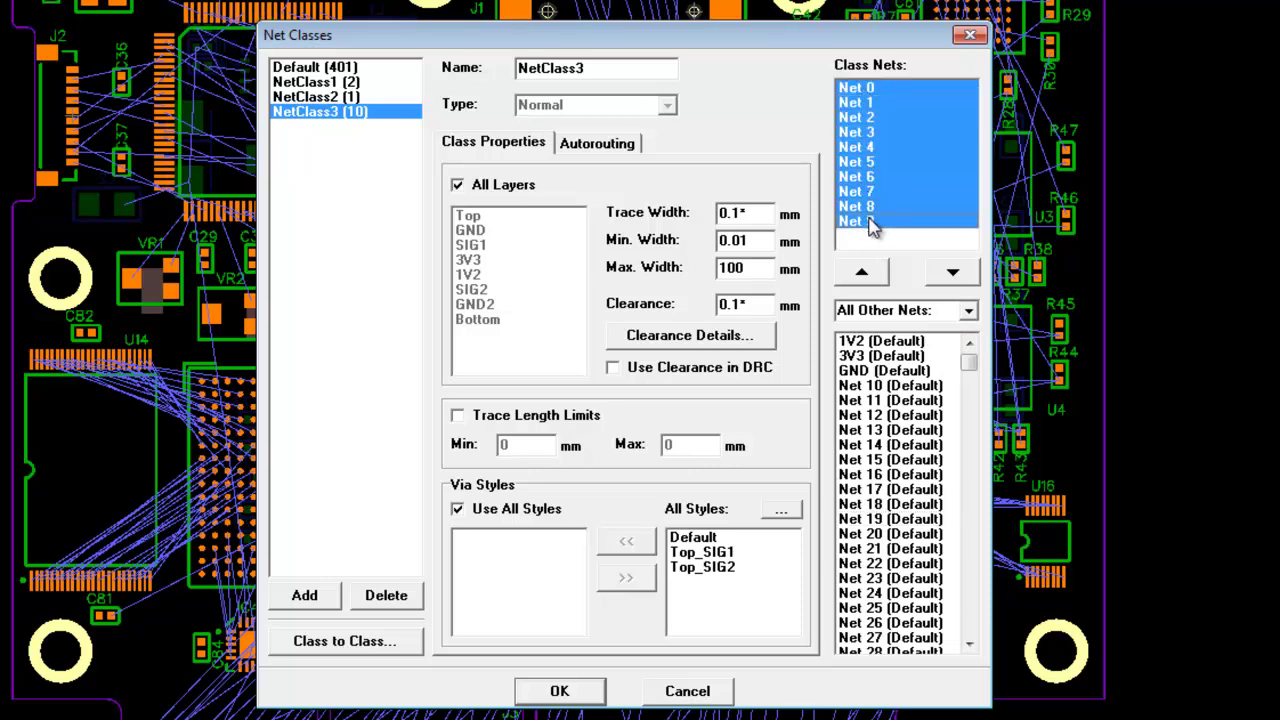
click(951, 277)
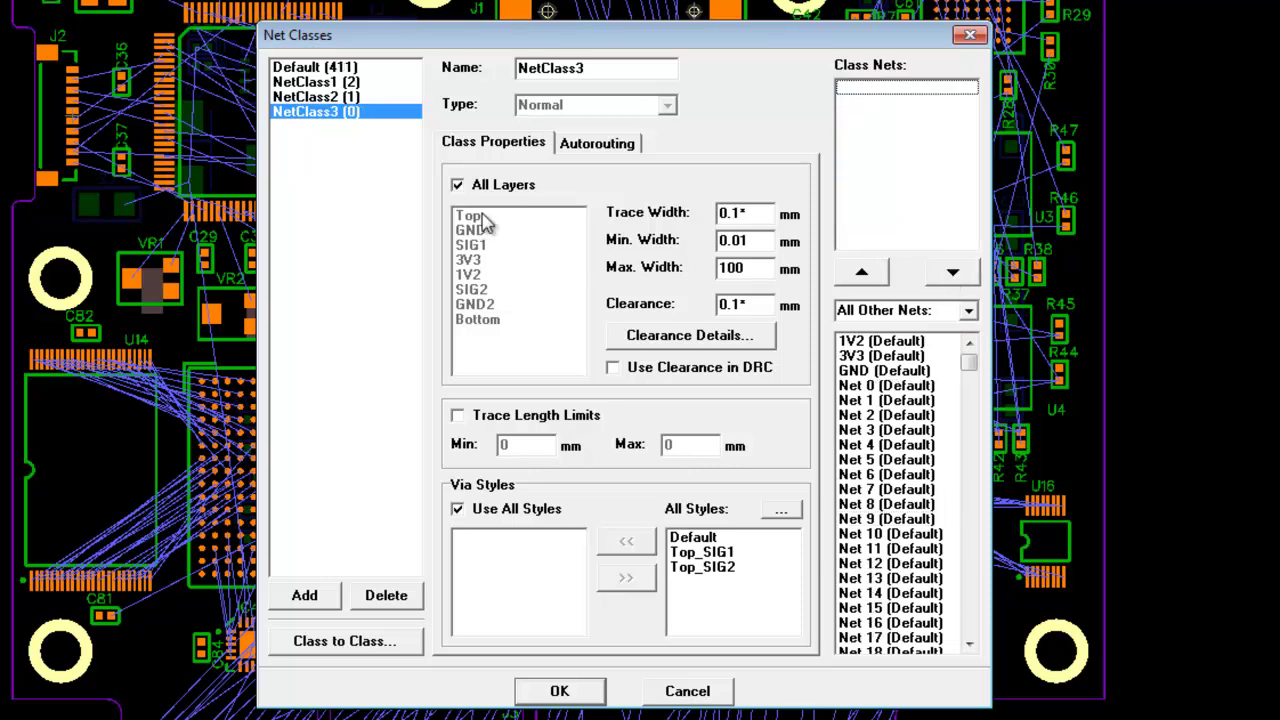
click(352, 97)
click(352, 113)
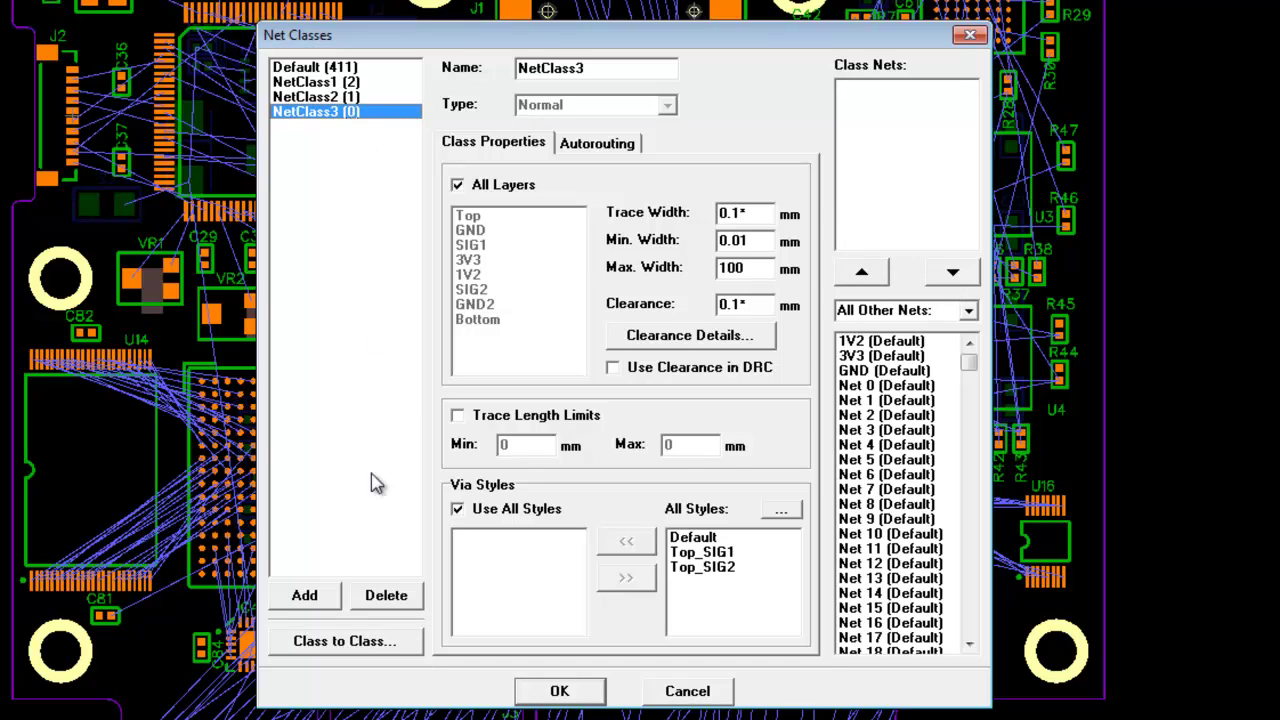
click(390, 597)
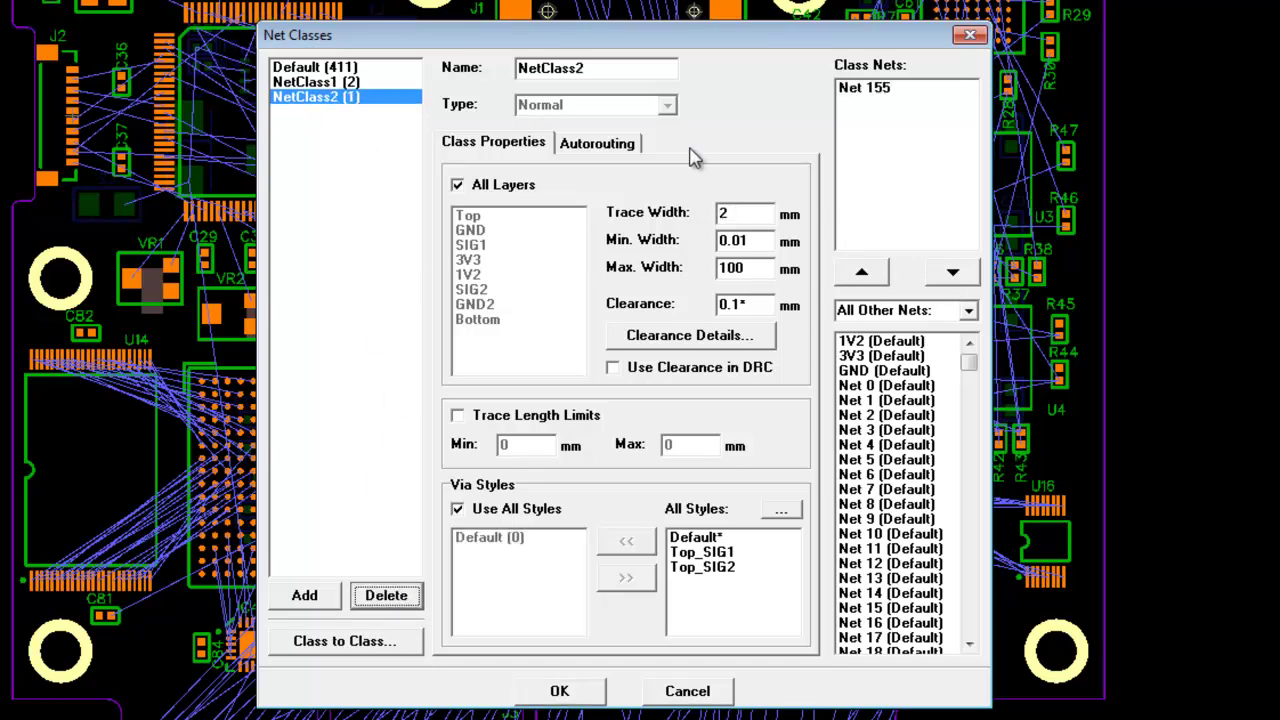
Check NetClass2's autorouting settings and the class-to-class clearances between Default and the other classes, and accept the net classes.
click(602, 145)
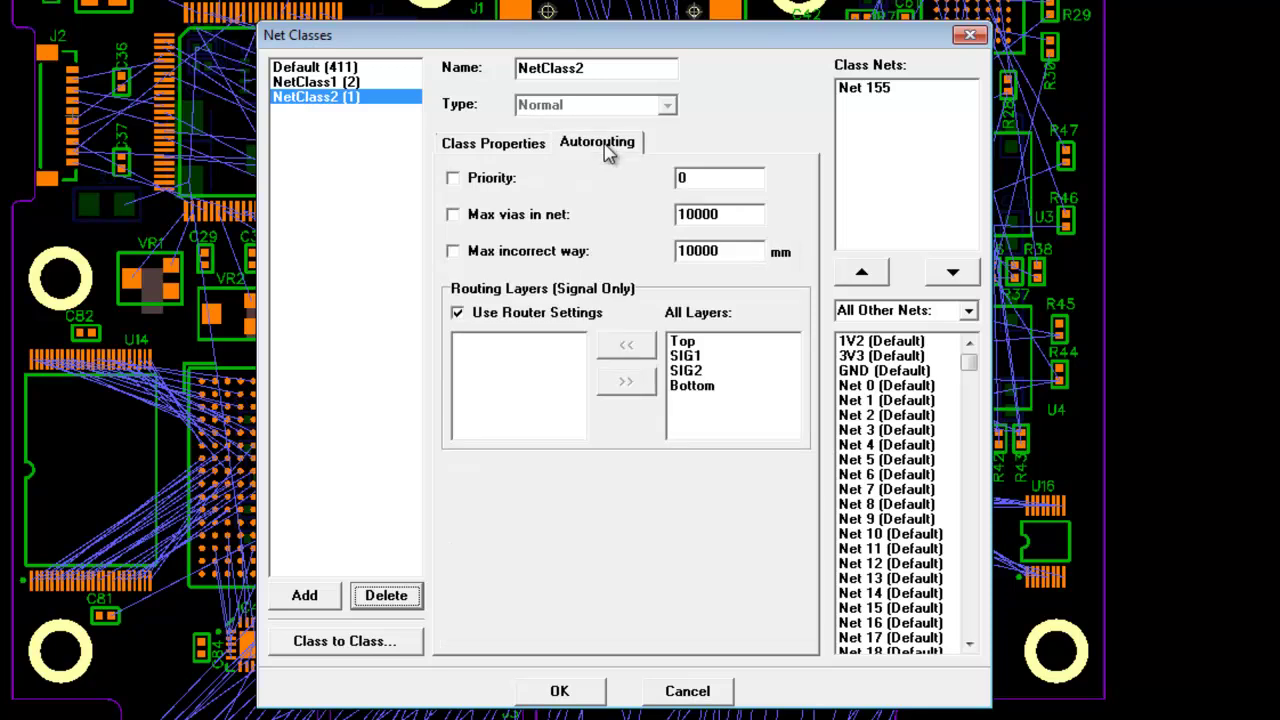
click(527, 146)
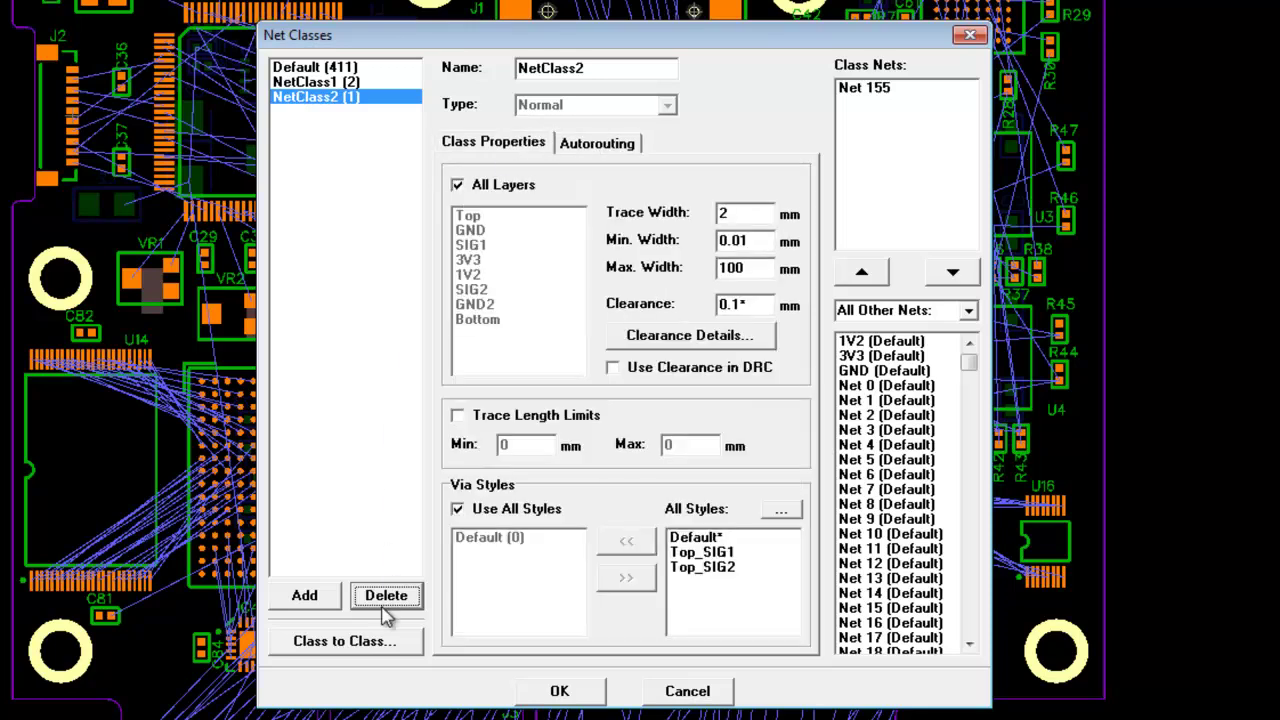
click(370, 643)
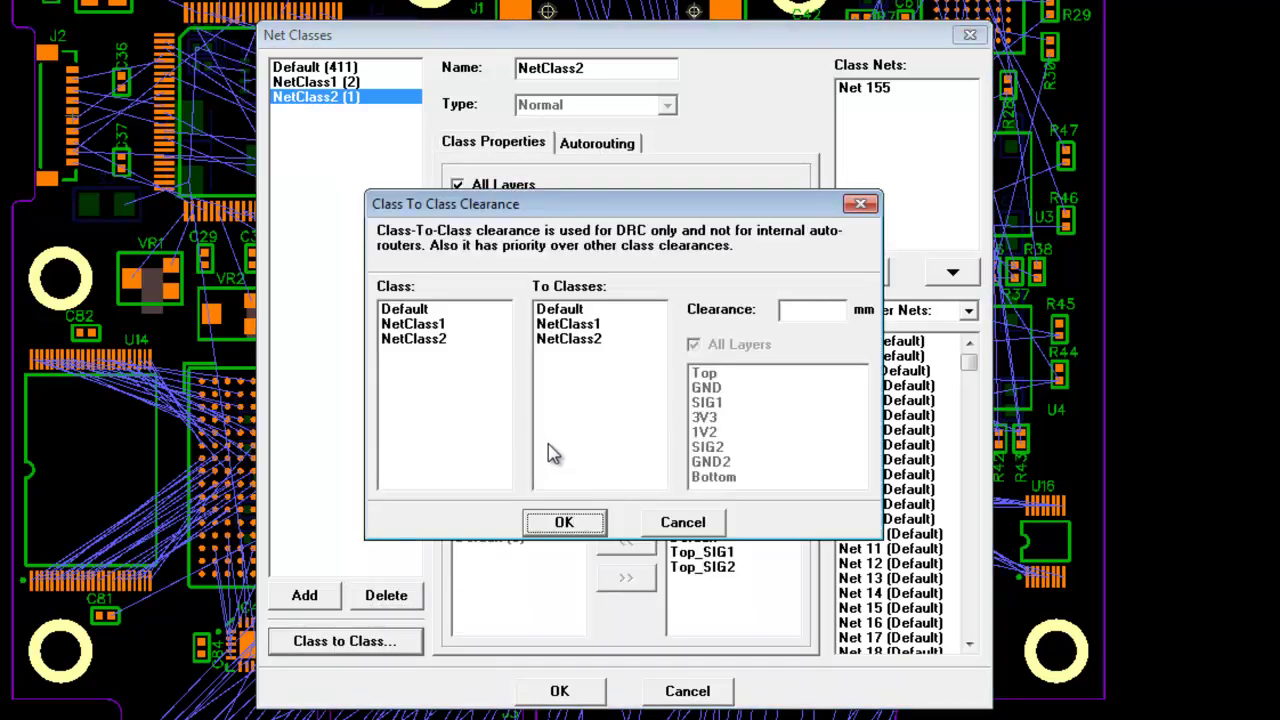
click(420, 310)
click(560, 341)
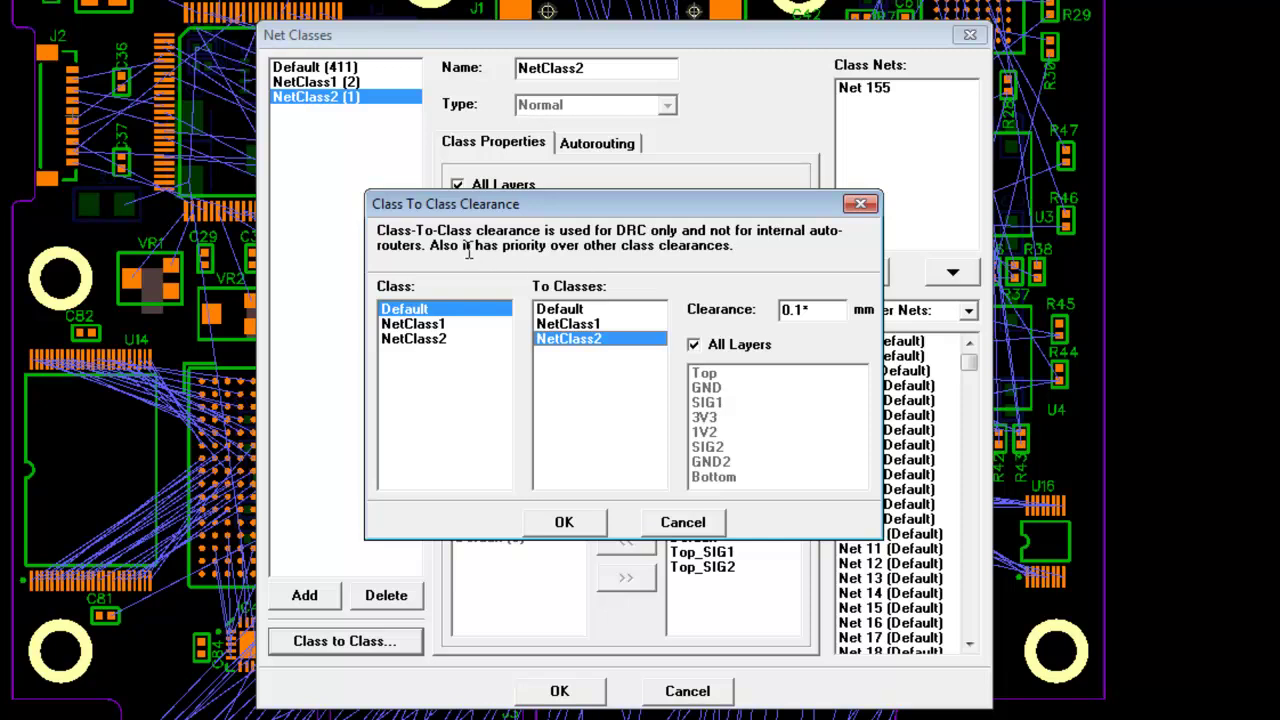
click(563, 313)
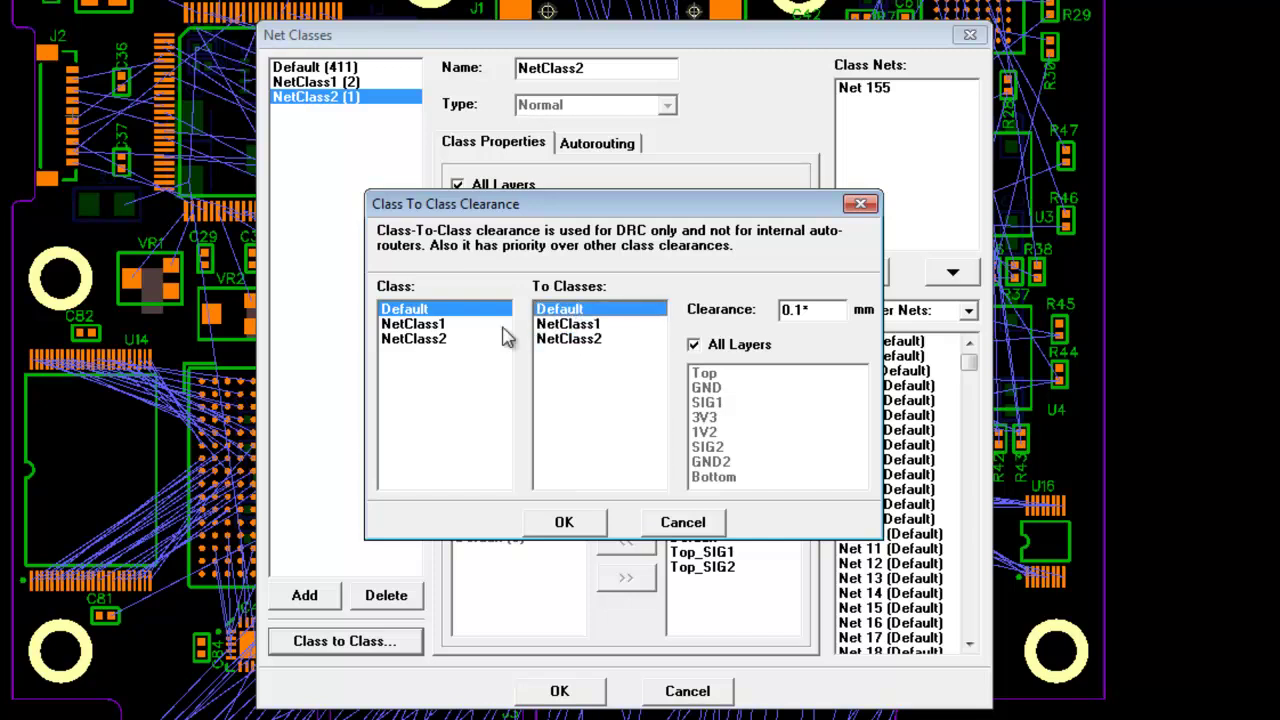
click(446, 325)
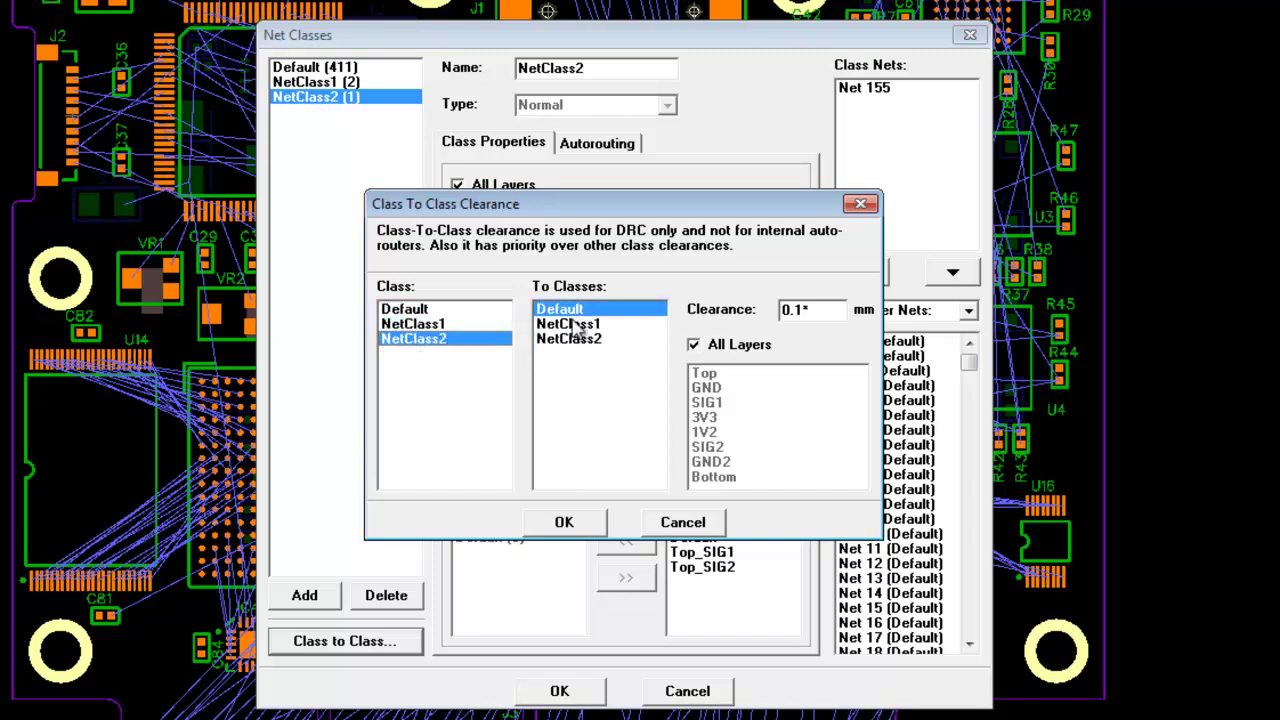
click(426, 310)
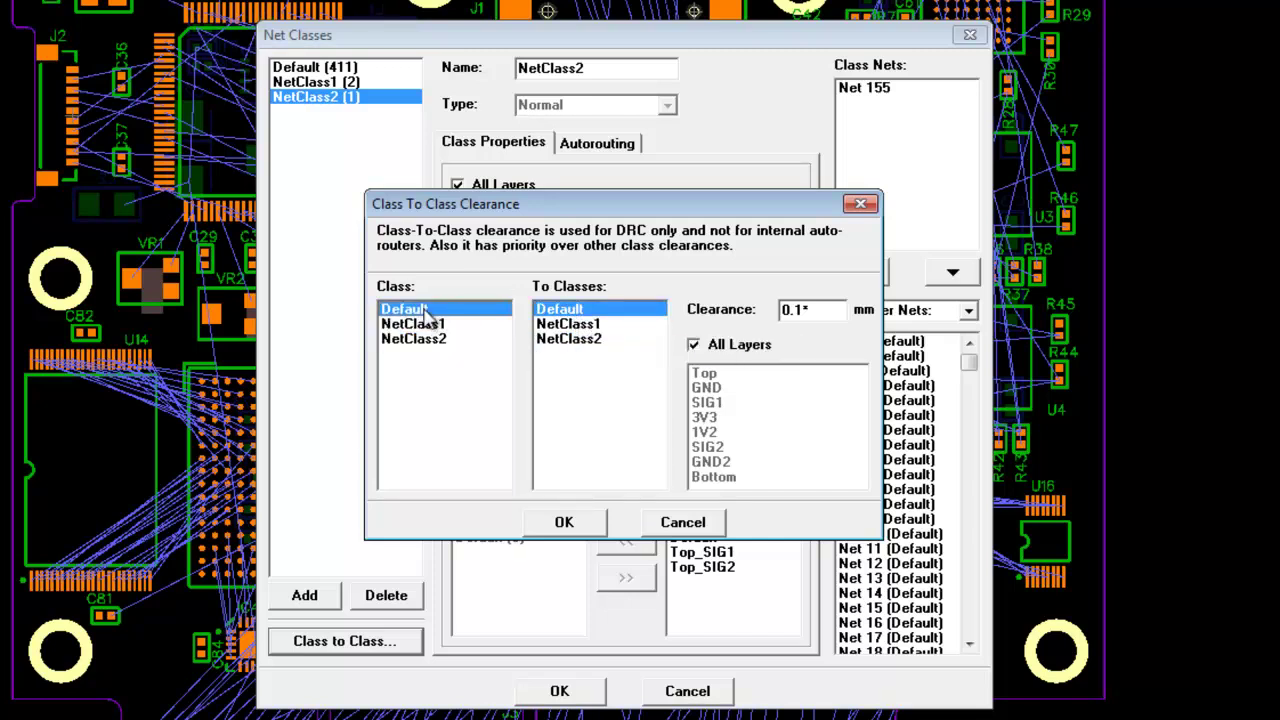
click(578, 341)
click(586, 524)
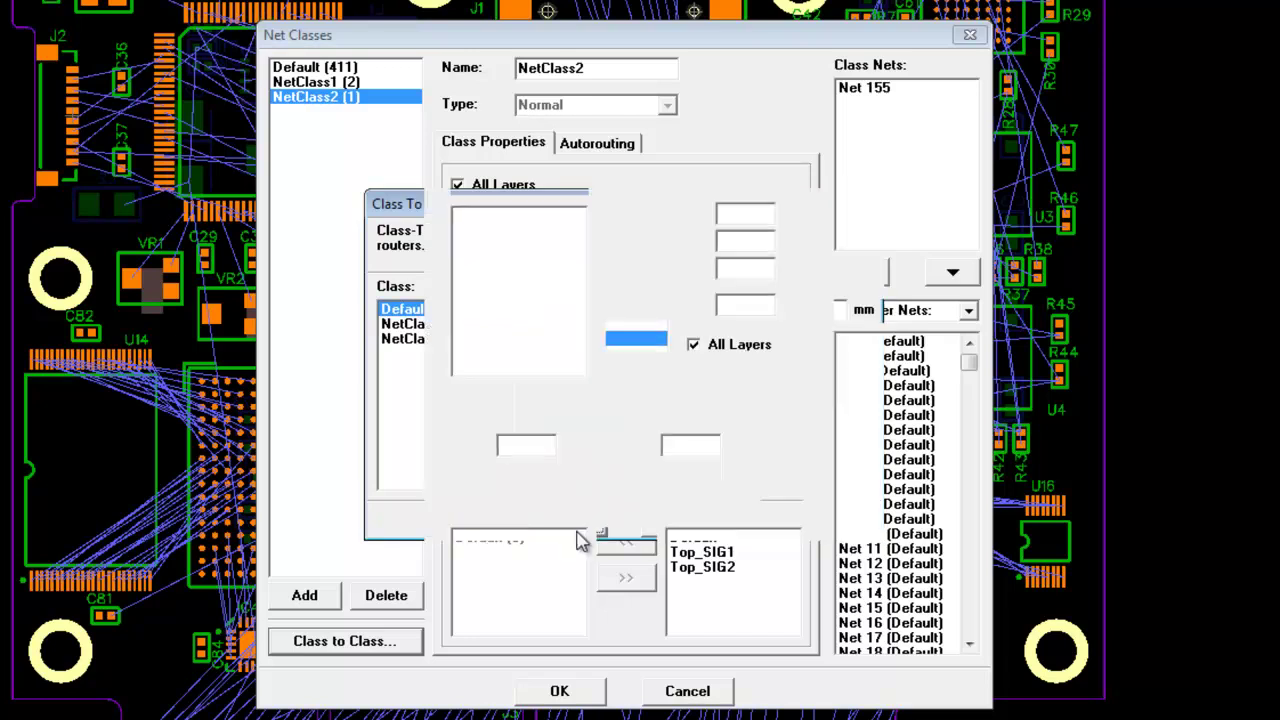
click(560, 691)
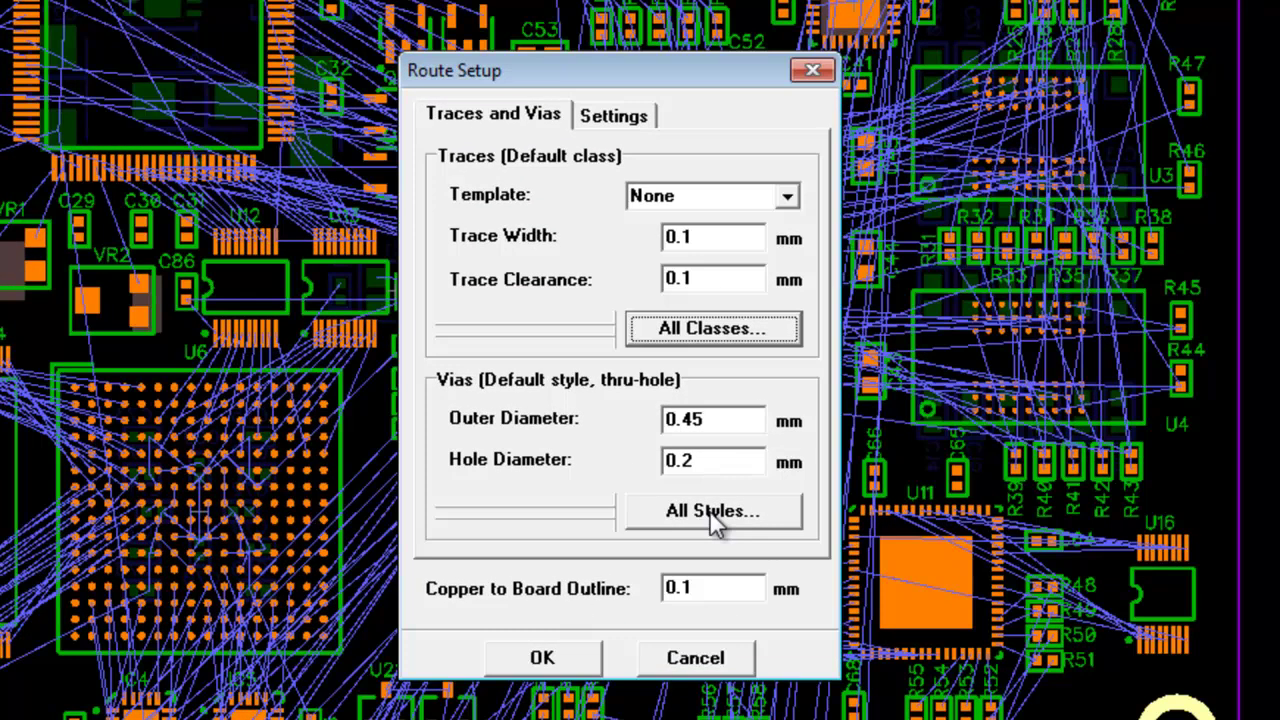
Examine the layer spans of the Top_SIG1 and Top_SIG2 via styles, and accept the via styles and route setup.
click(714, 522)
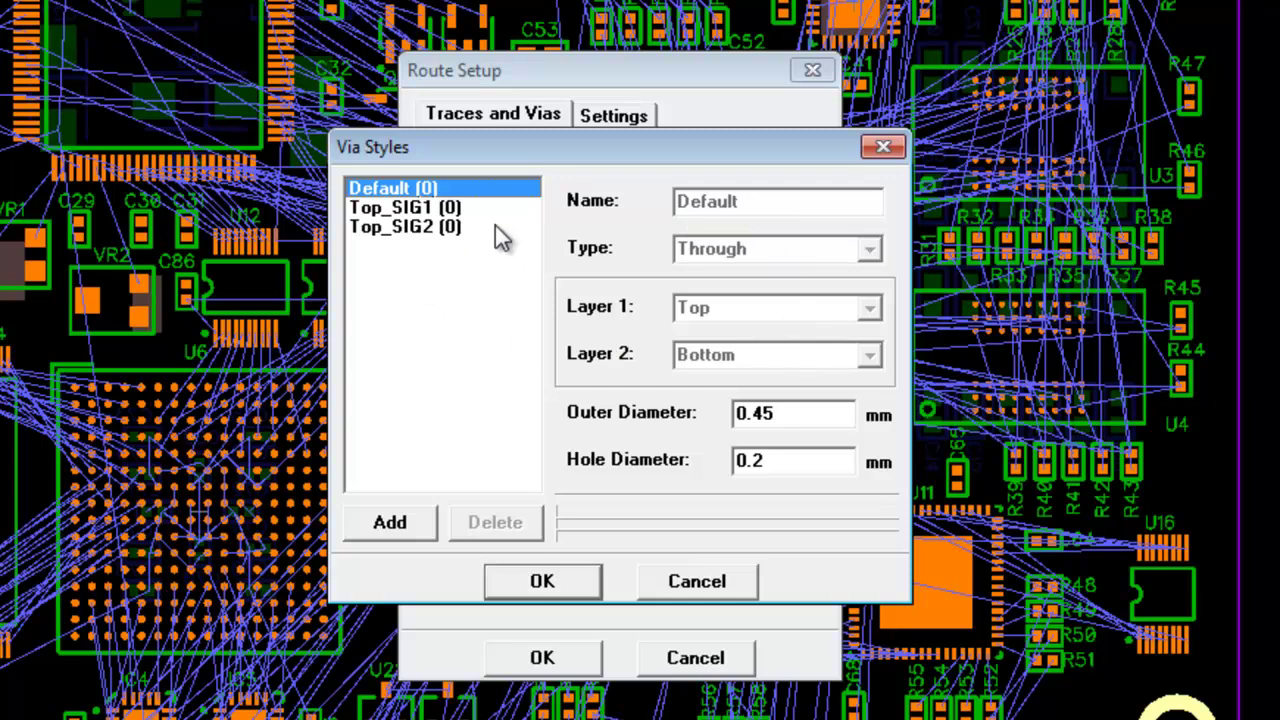
click(453, 210)
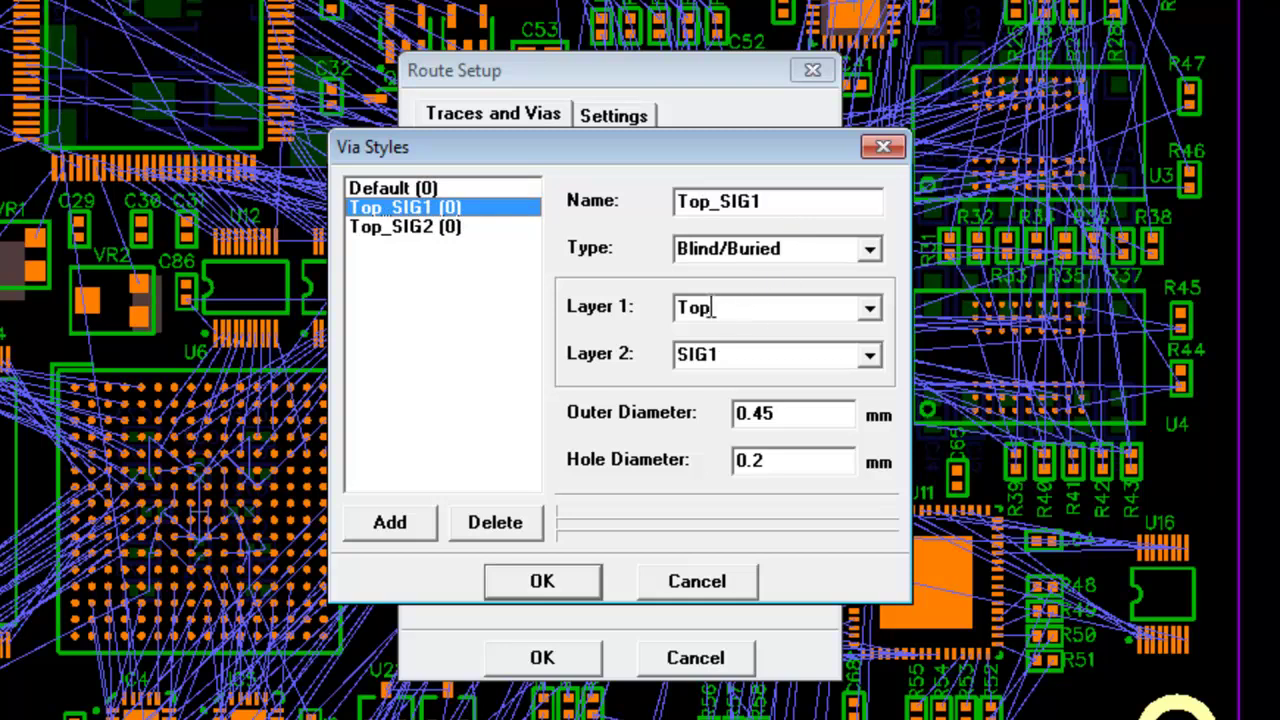
click(866, 358)
click(866, 358)
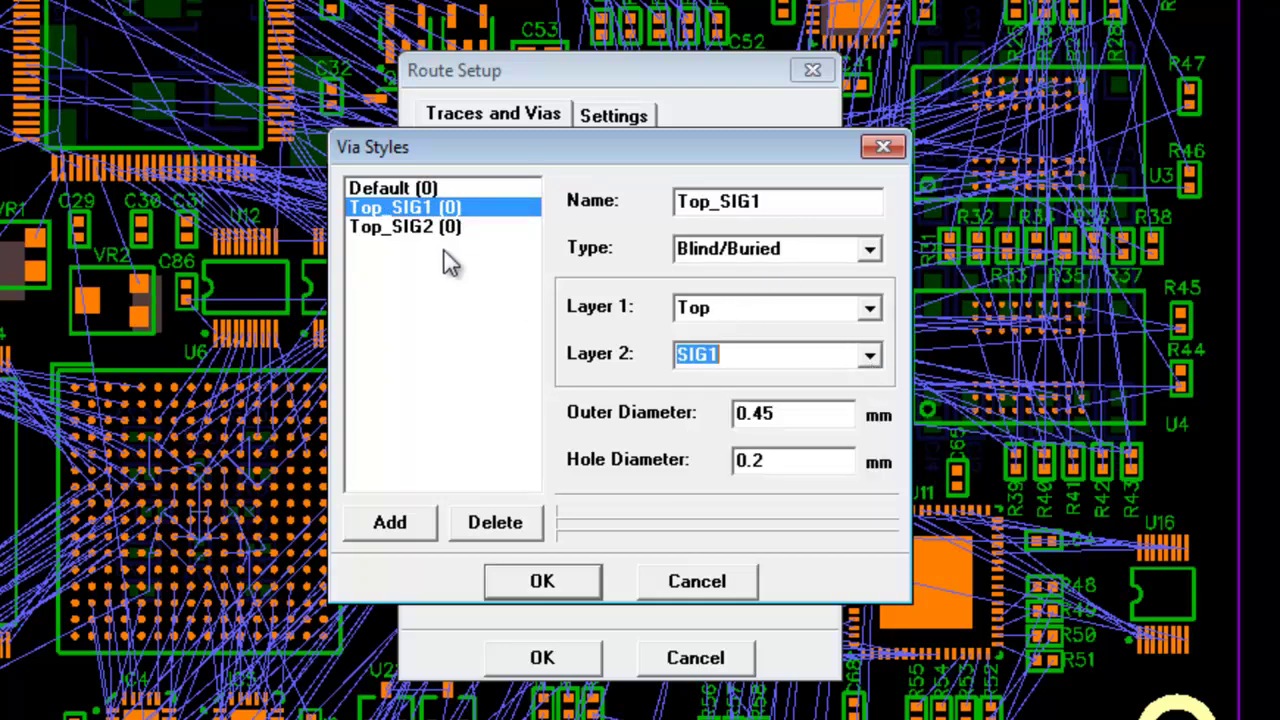
click(458, 227)
click(869, 356)
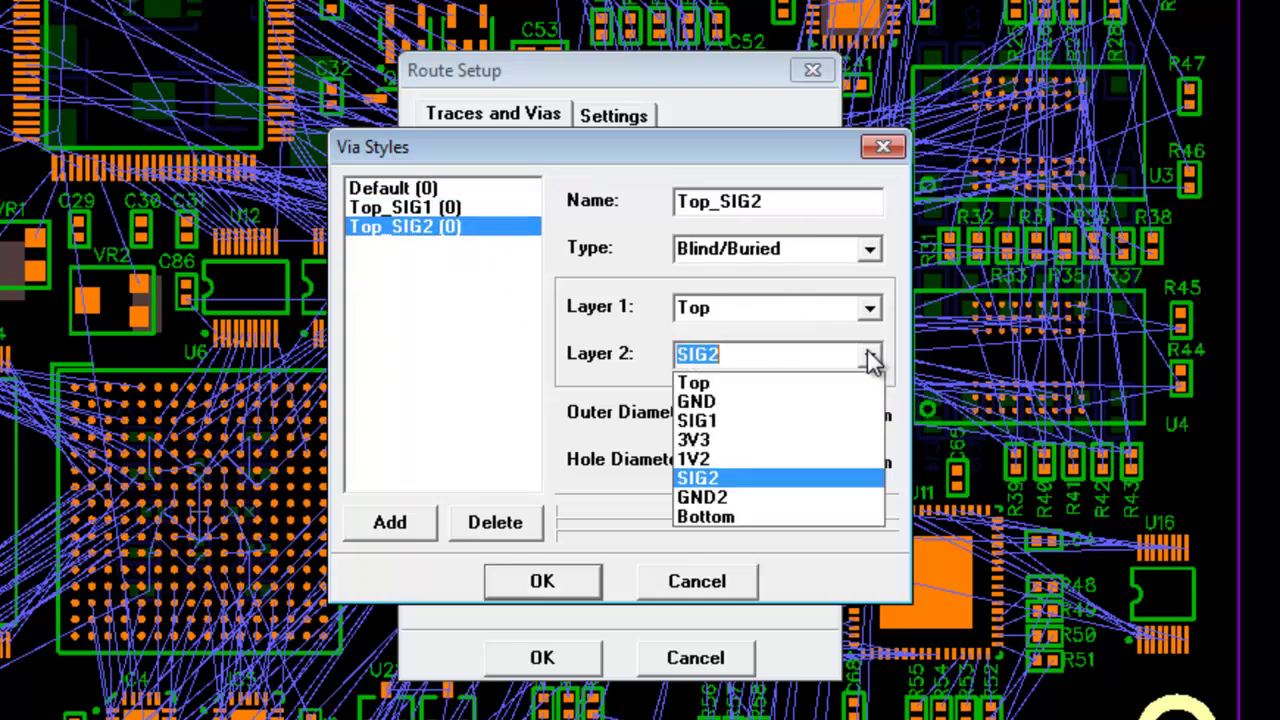
click(870, 360)
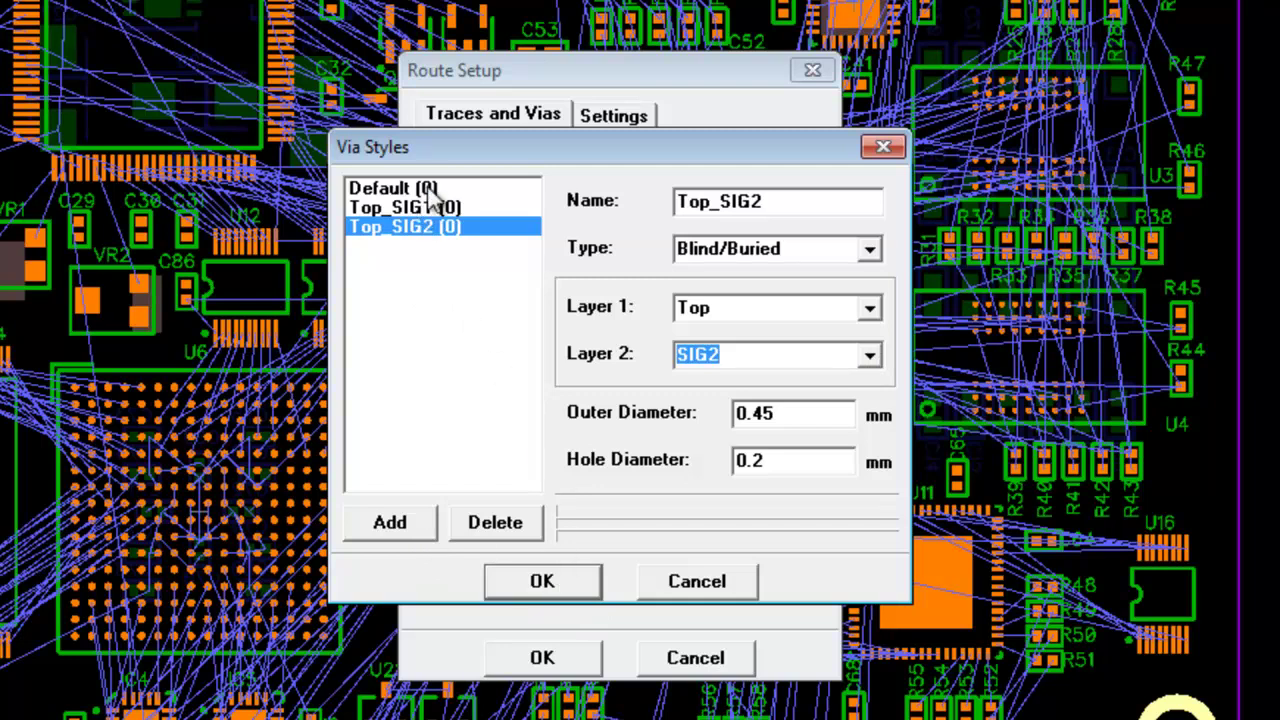
click(542, 581)
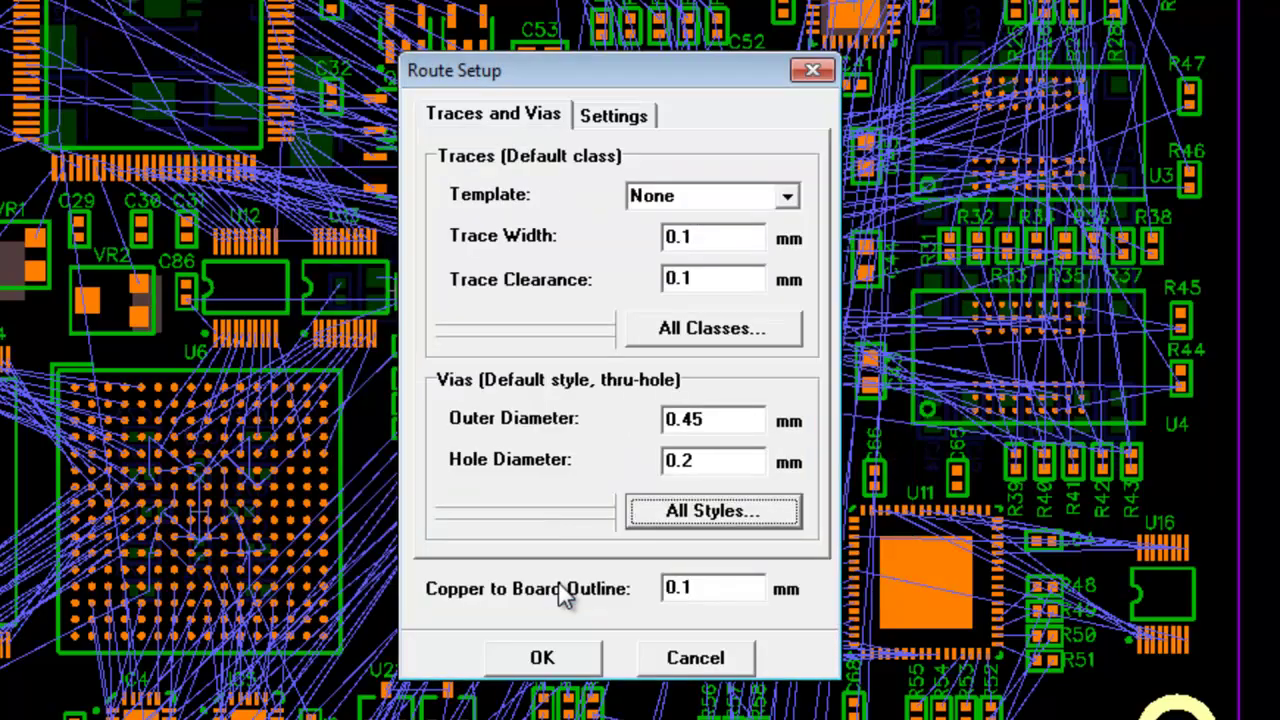
click(569, 668)
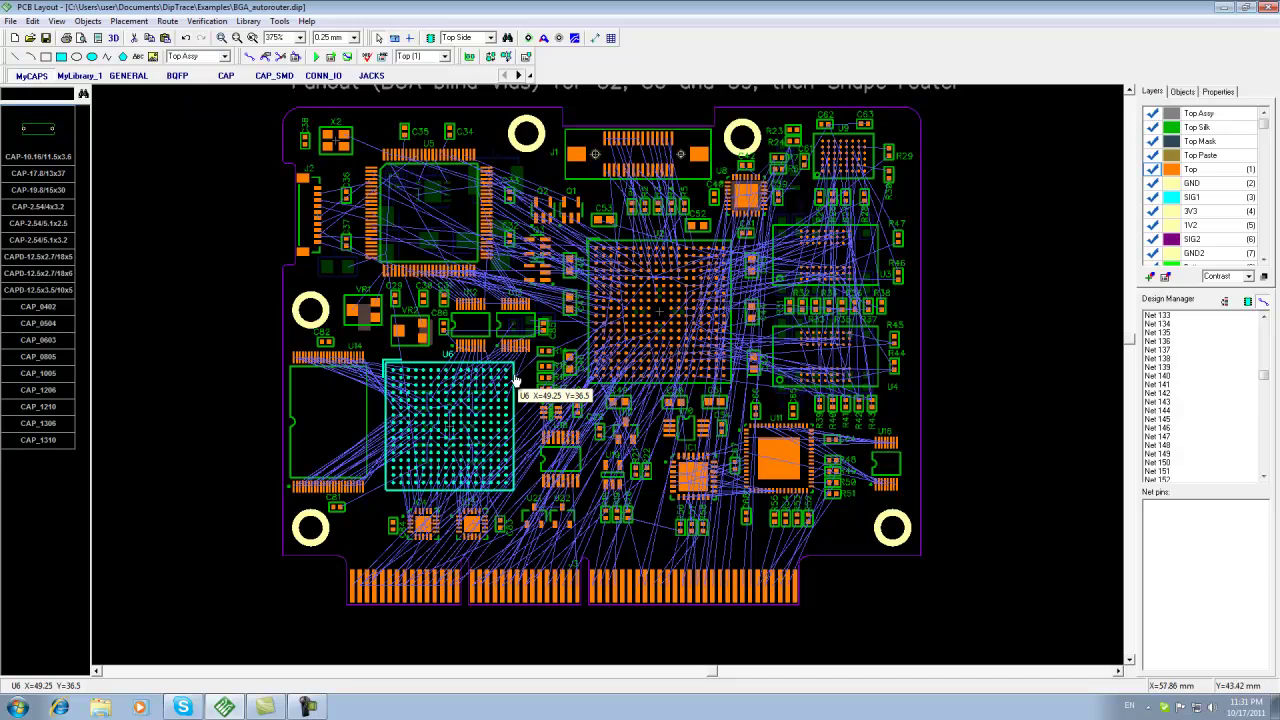
Select the board's BGA components, including U2, U3, U4 and U6, and open the Fanout settings for them.
click(515, 381)
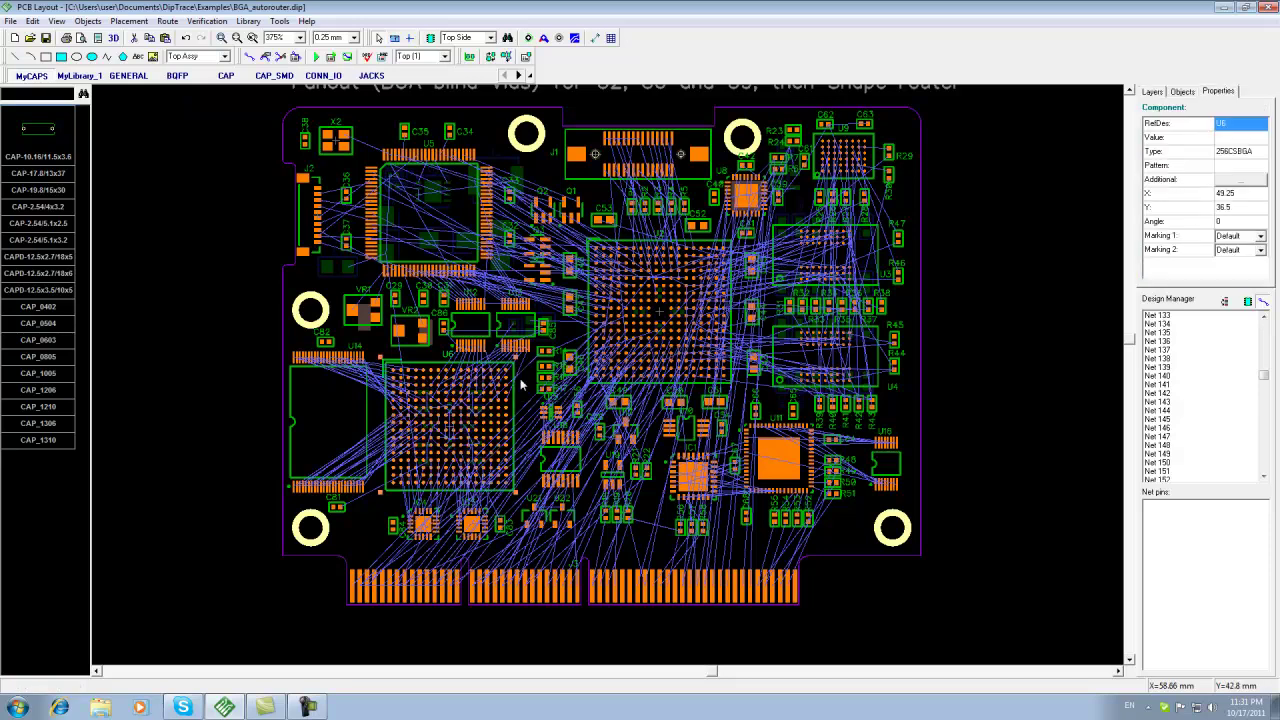
ctrl+click(608, 383)
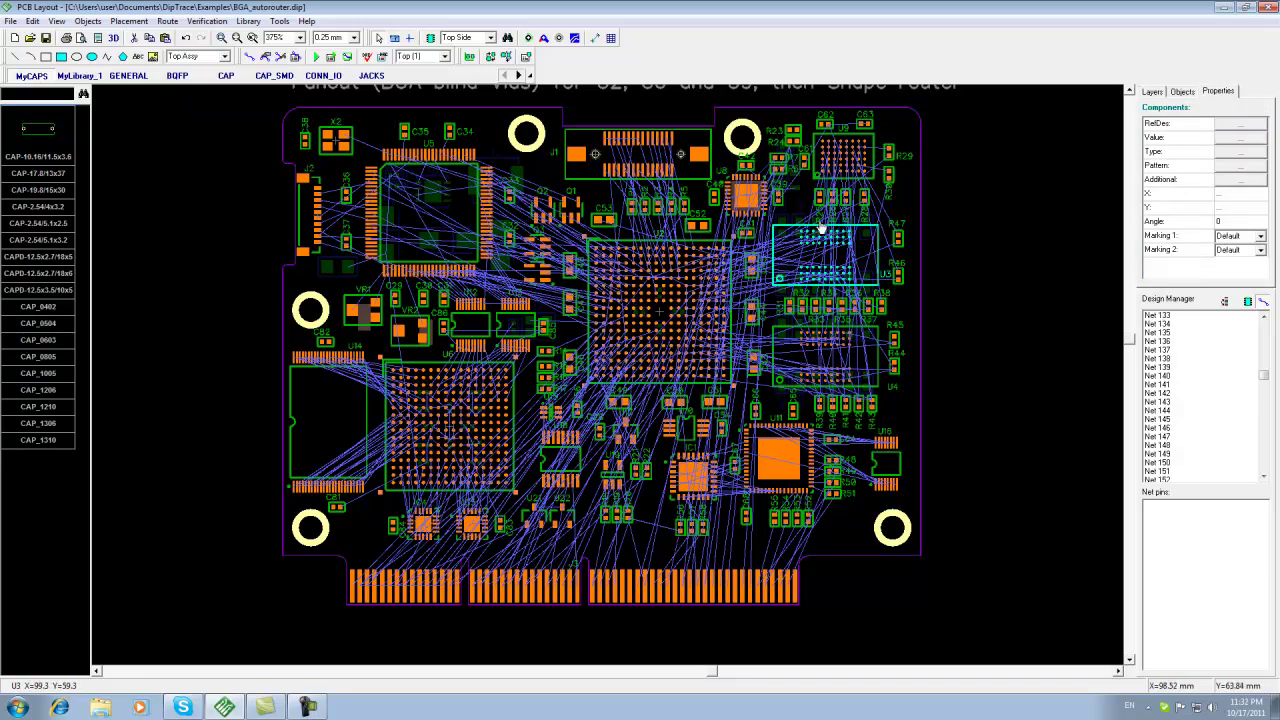
ctrl+click(840, 185)
right_click(869, 360)
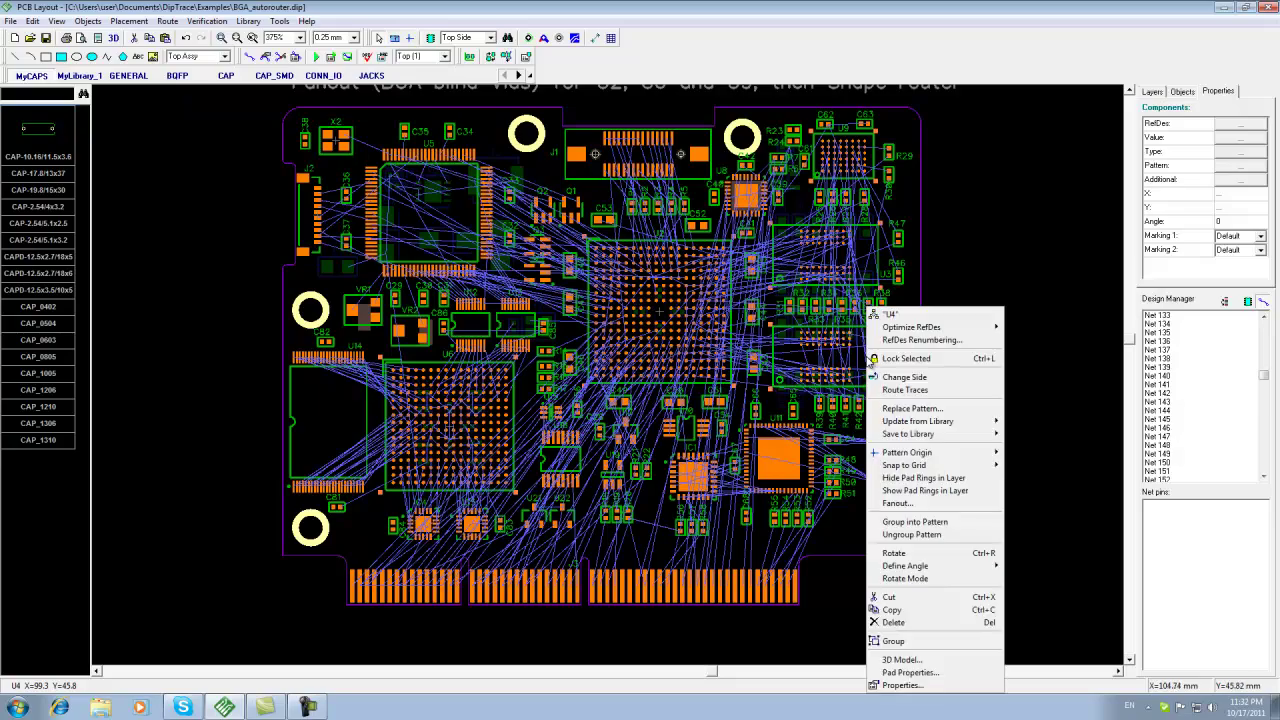
click(896, 503)
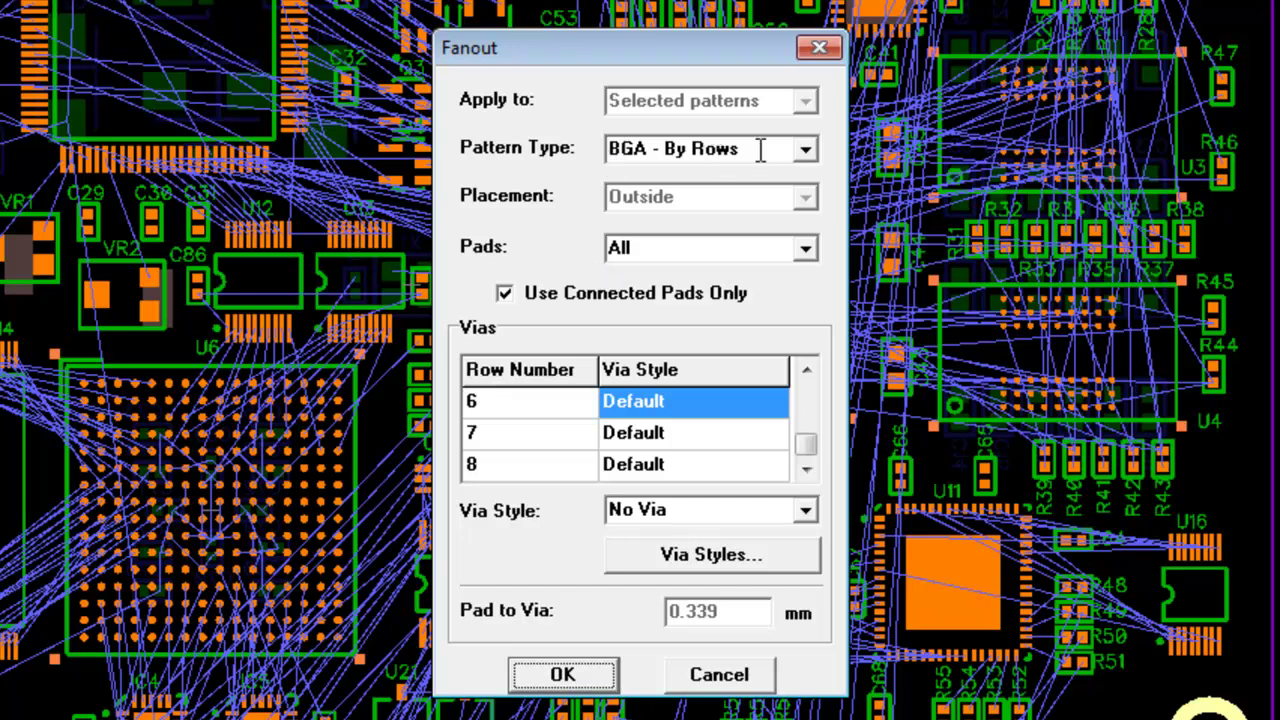
Check the fanout pattern types, keeping BGA - By Rows, and examine the via styles from row 1.
click(805, 152)
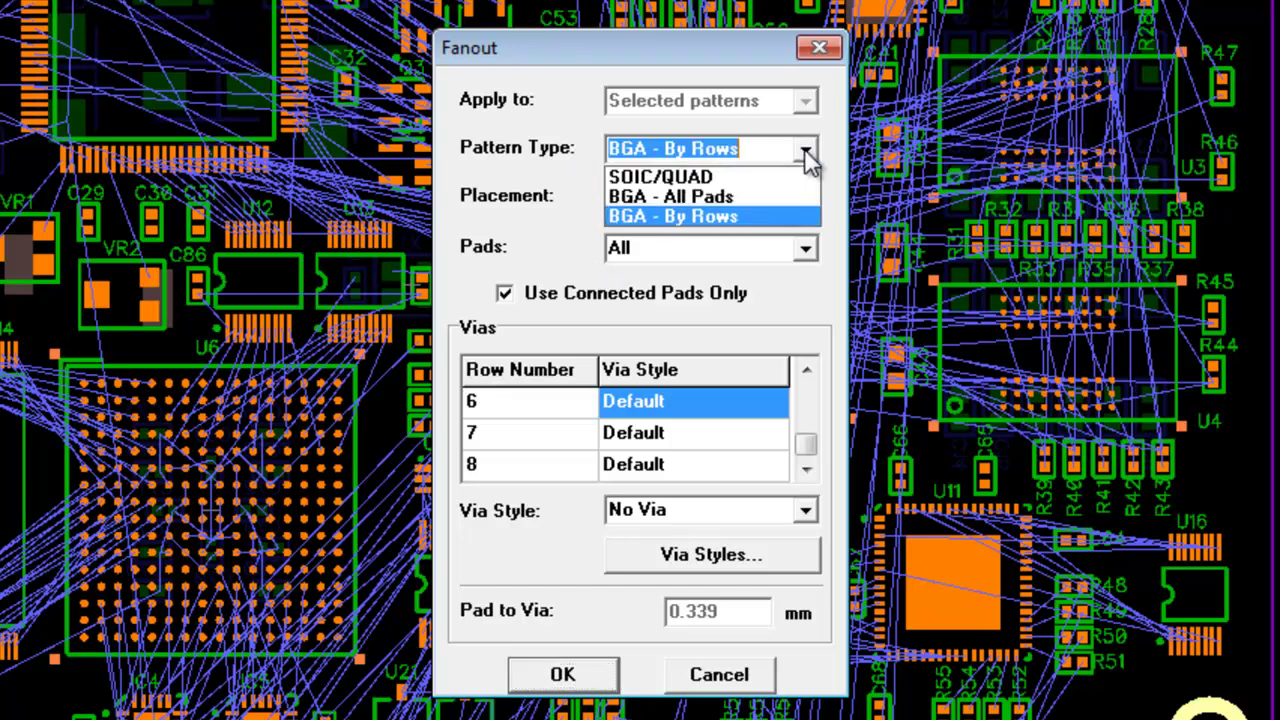
click(806, 155)
click(775, 145)
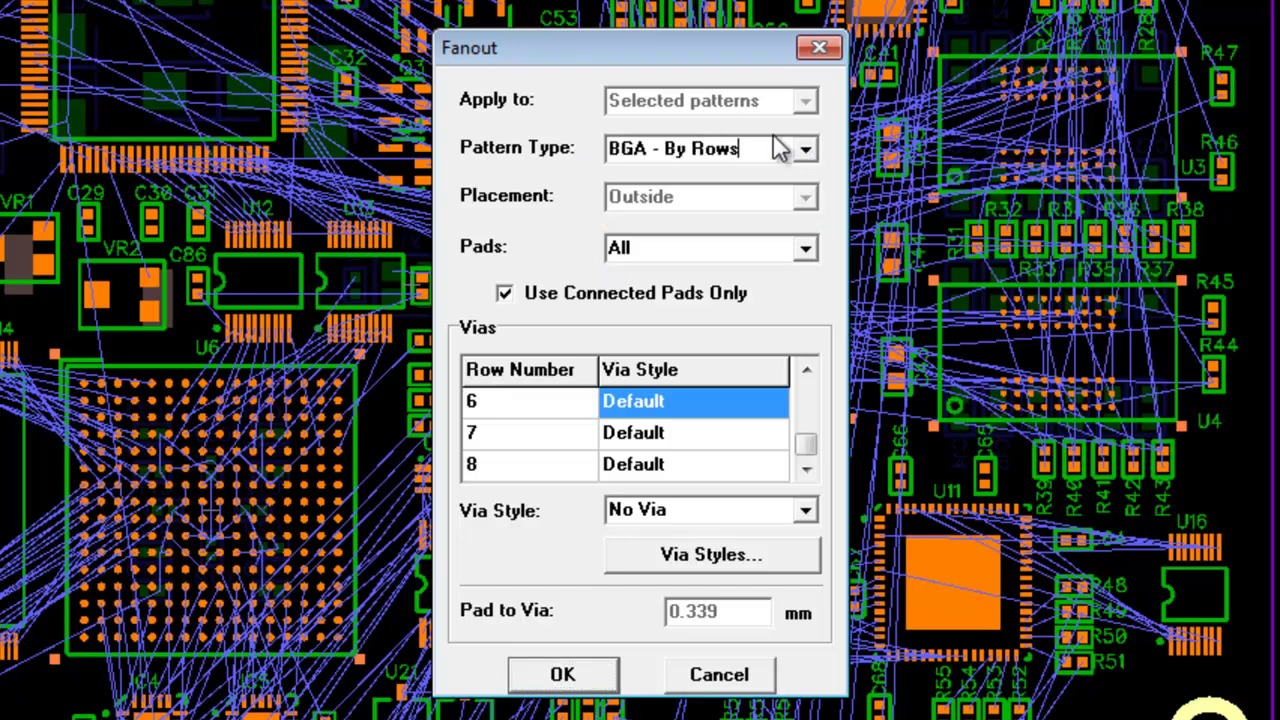
click(806, 370)
click(806, 370)
click(806, 370)
click(806, 370)
click(806, 370)
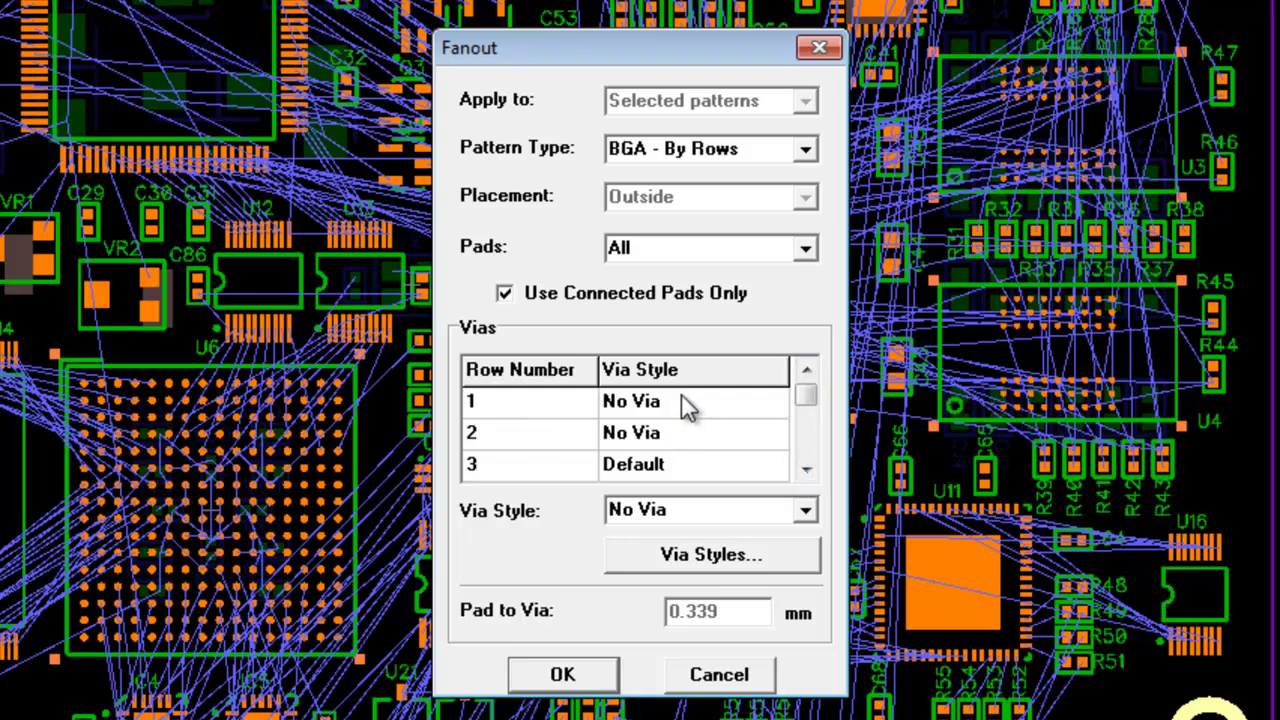
Assign the Top_SIG1 via style to rows 3 and 4 of the BGA fanout.
click(806, 468)
click(806, 468)
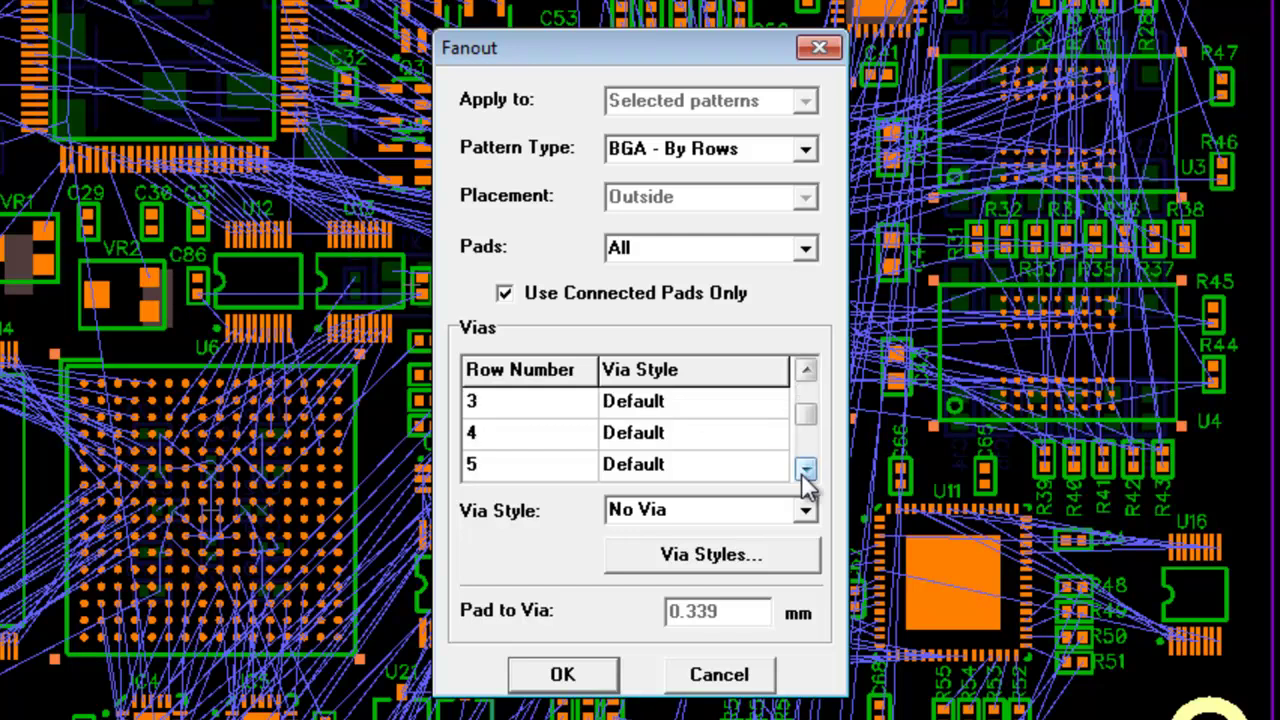
click(694, 409)
click(807, 513)
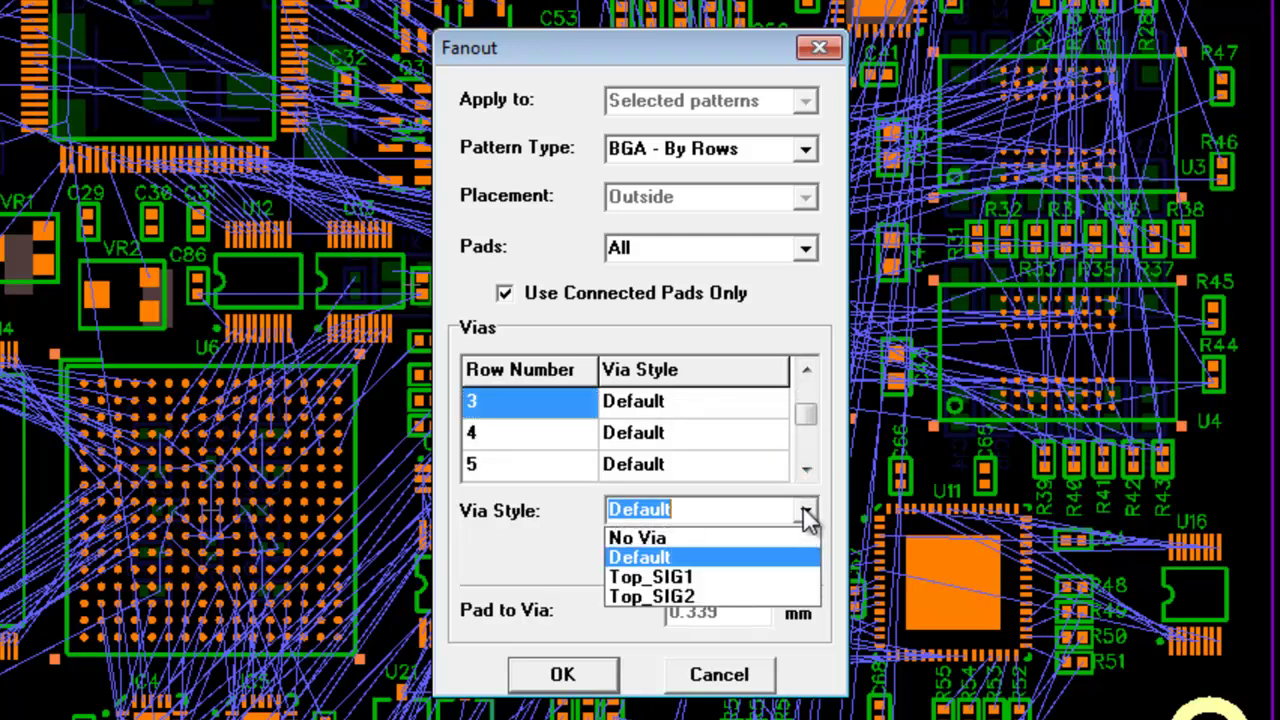
click(712, 577)
click(540, 444)
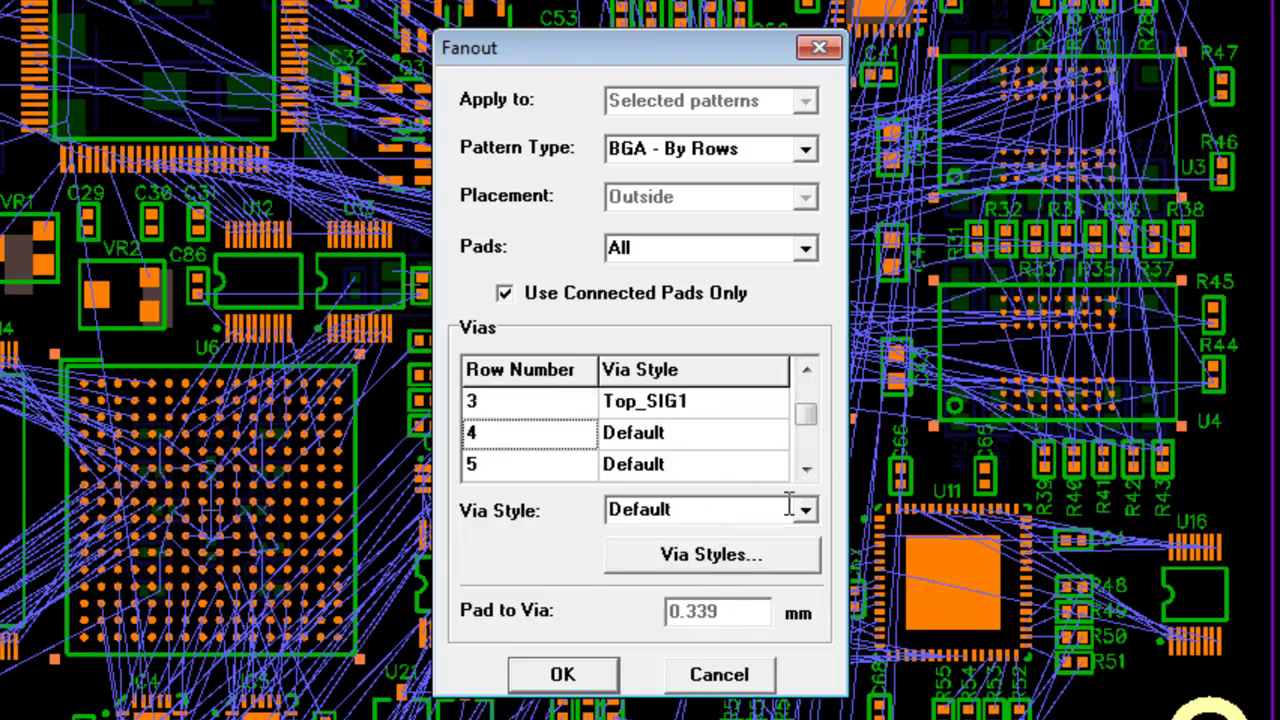
click(805, 511)
click(699, 577)
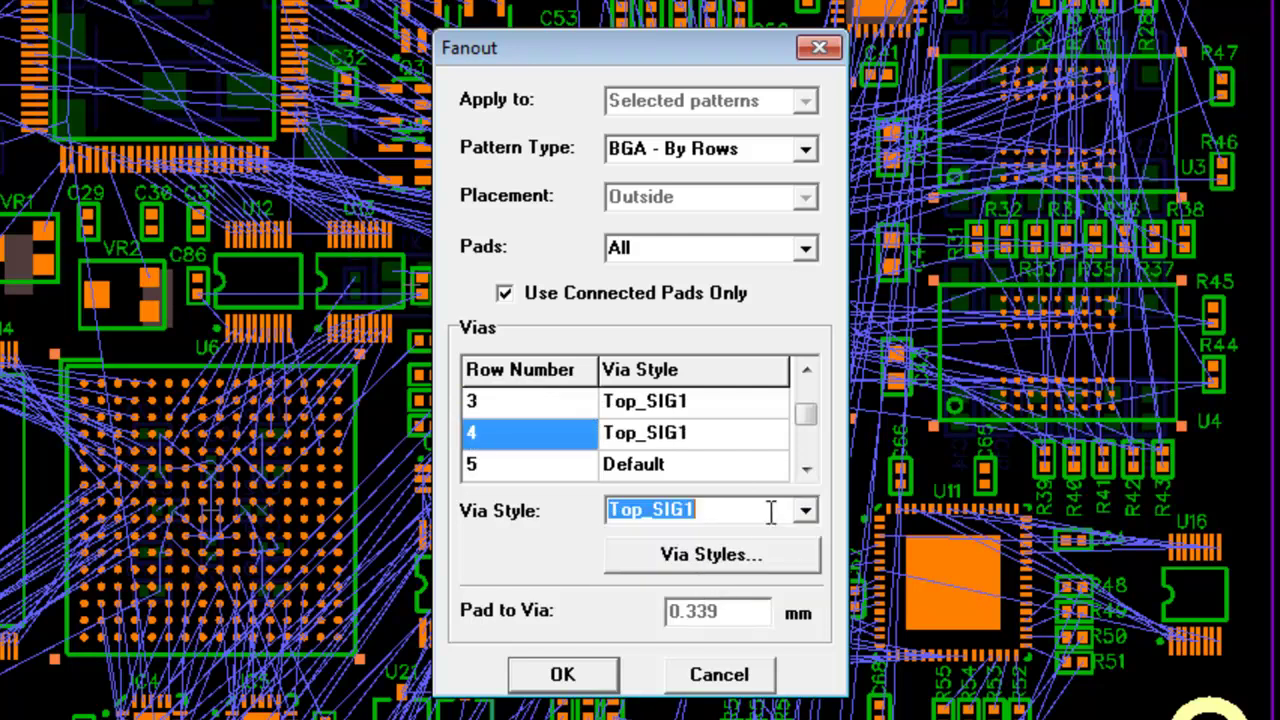
Assign the Top_SIG2 via style to rows 5 and 6 of the BGA fanout.
click(806, 472)
click(537, 448)
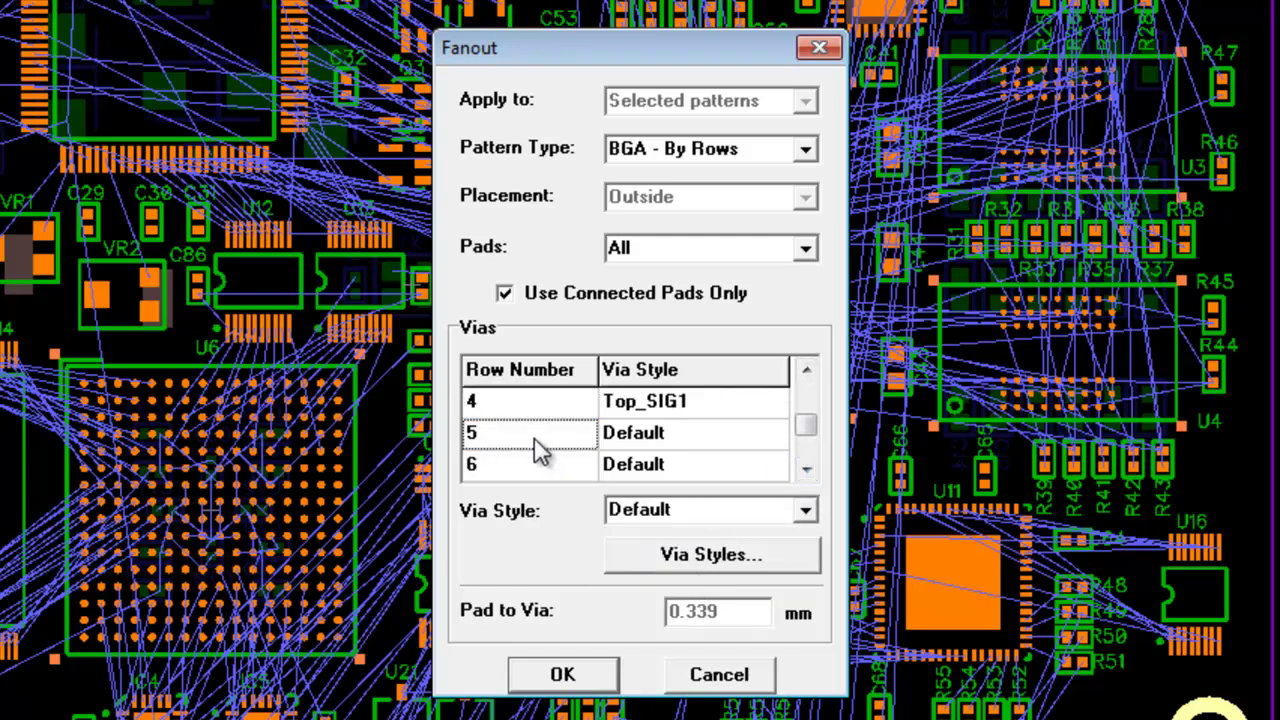
click(805, 511)
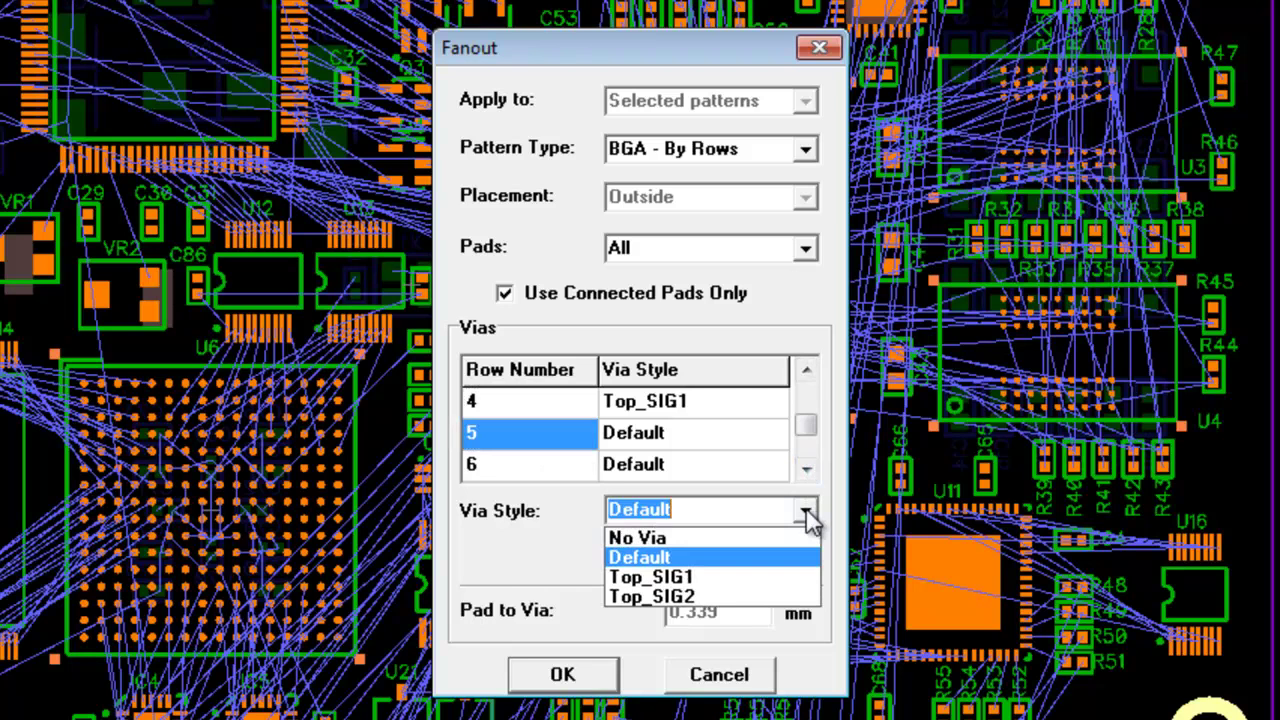
click(700, 598)
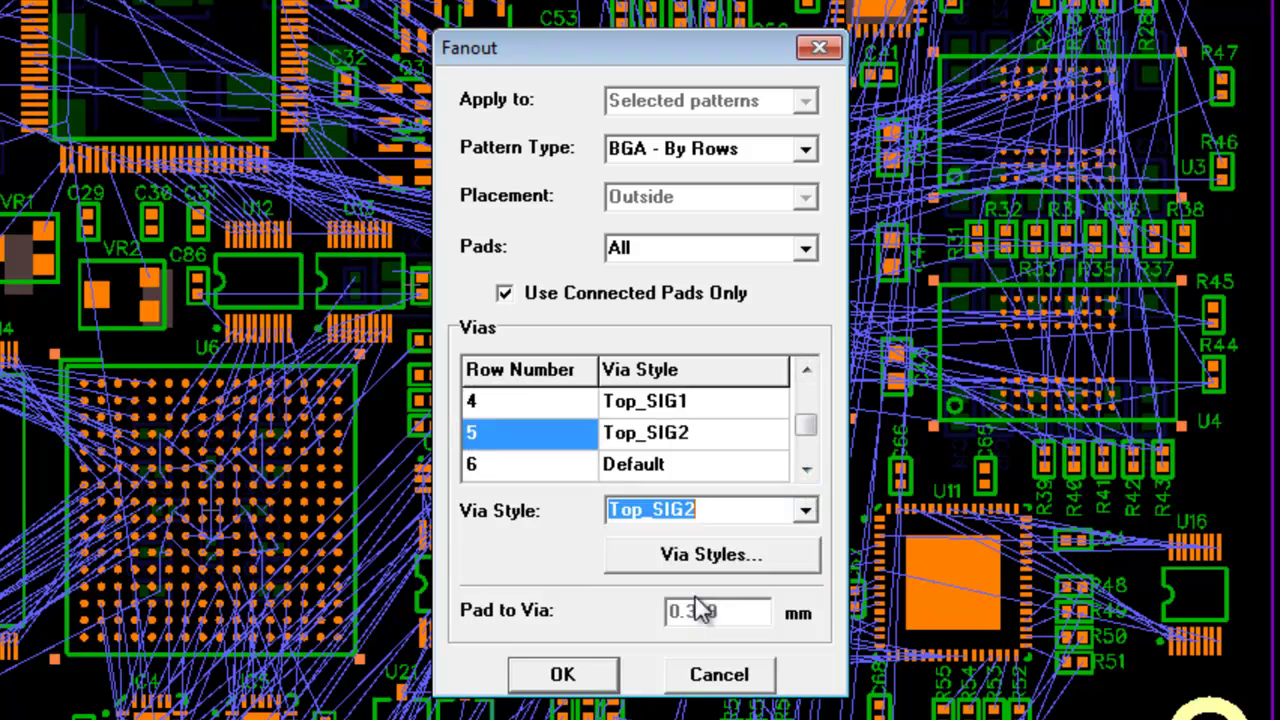
click(547, 468)
click(806, 512)
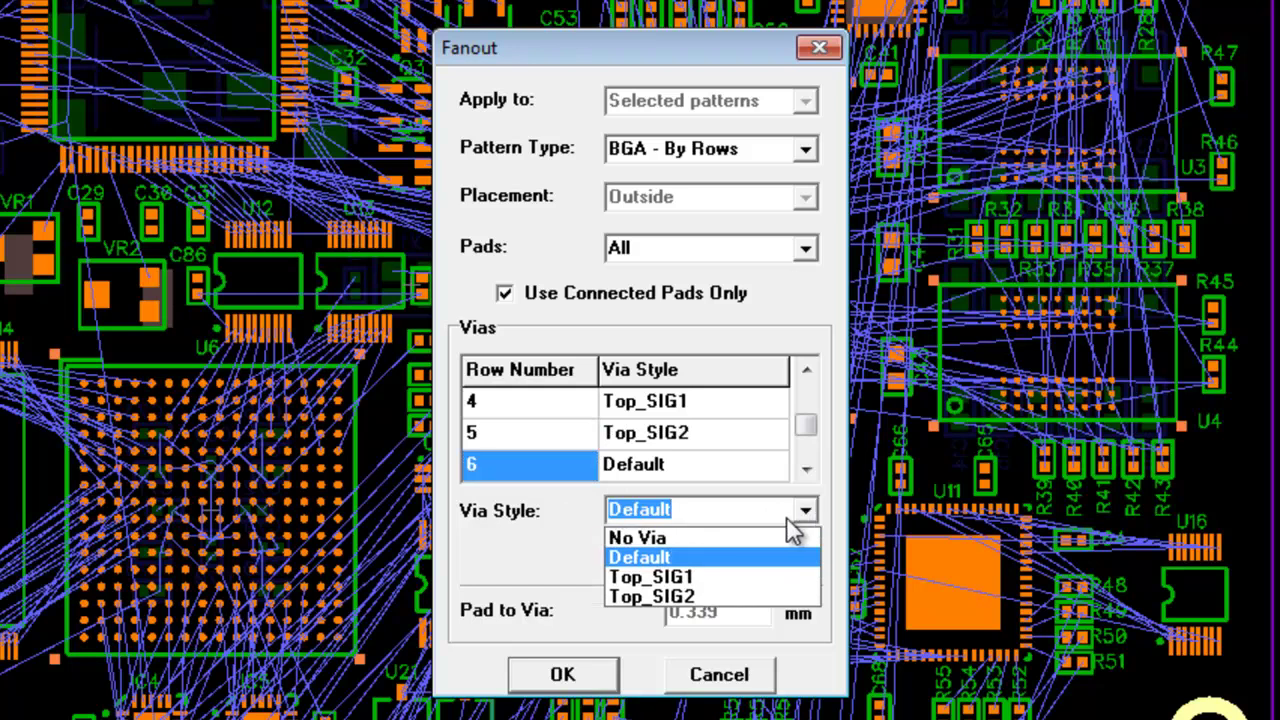
click(701, 597)
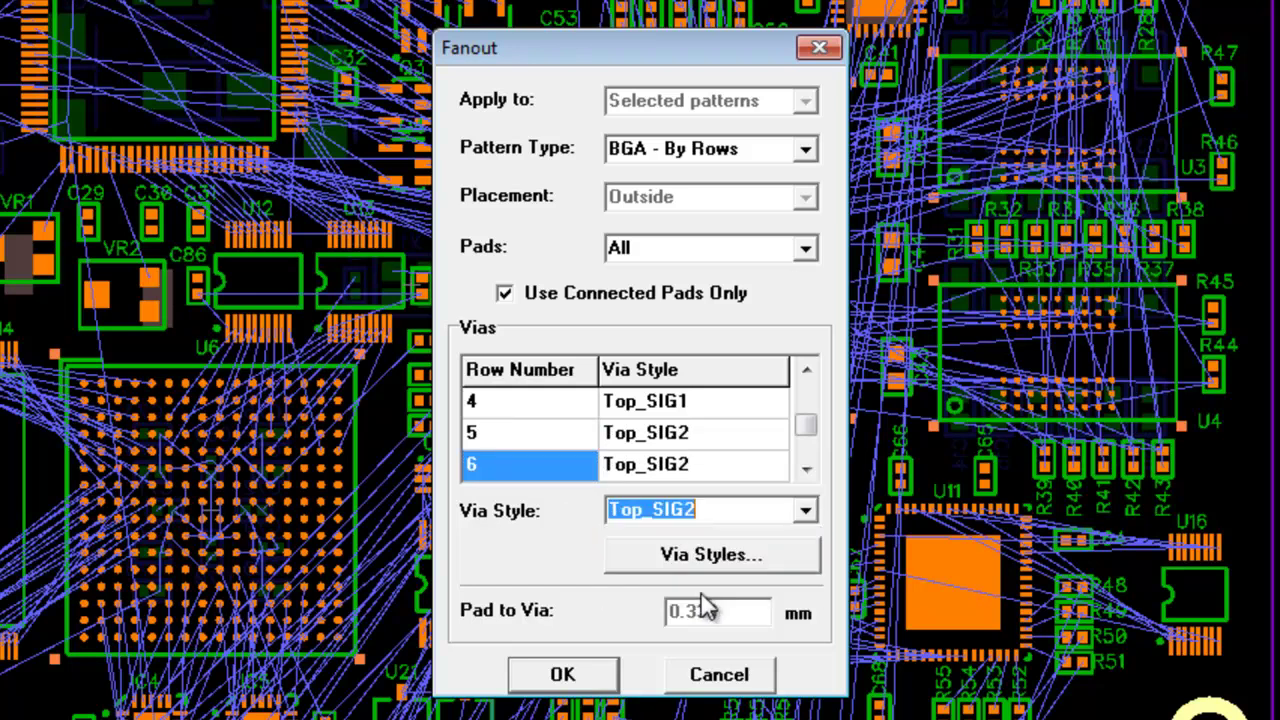
Review the via styles assigned to rows 3 through 8 and open the preview of the via style definitions.
click(807, 370)
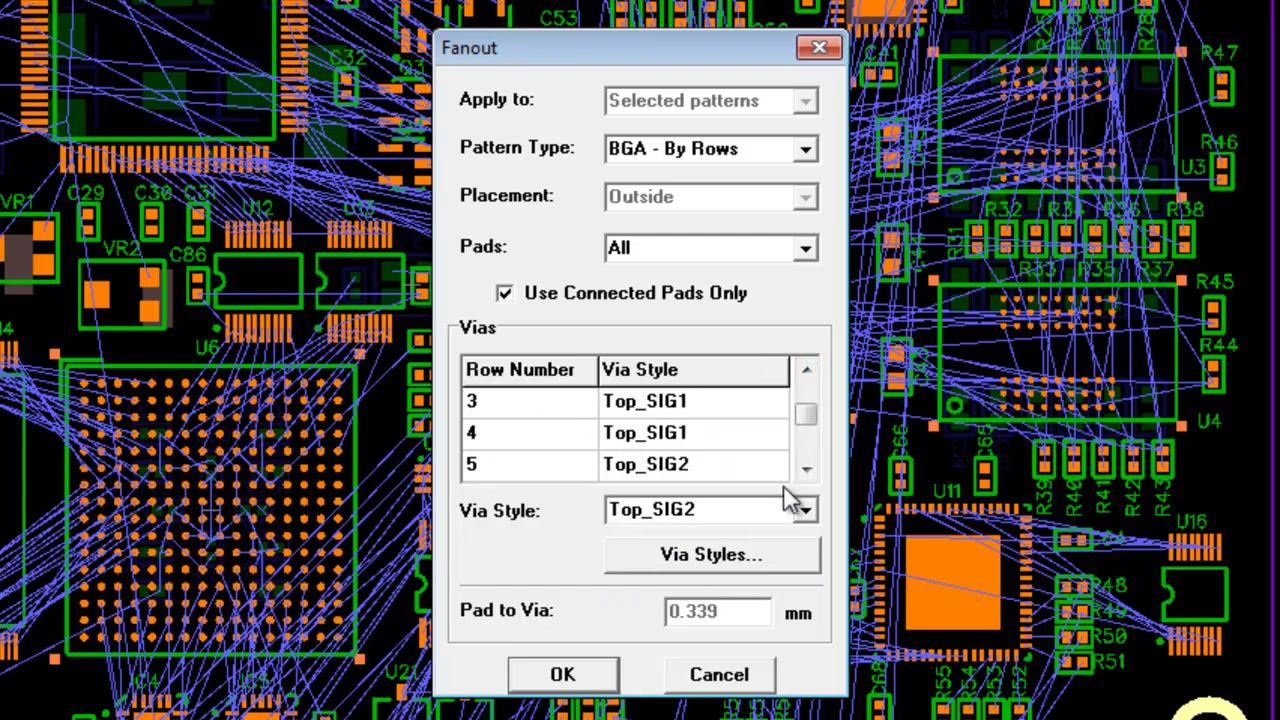
click(806, 470)
double_click(806, 470)
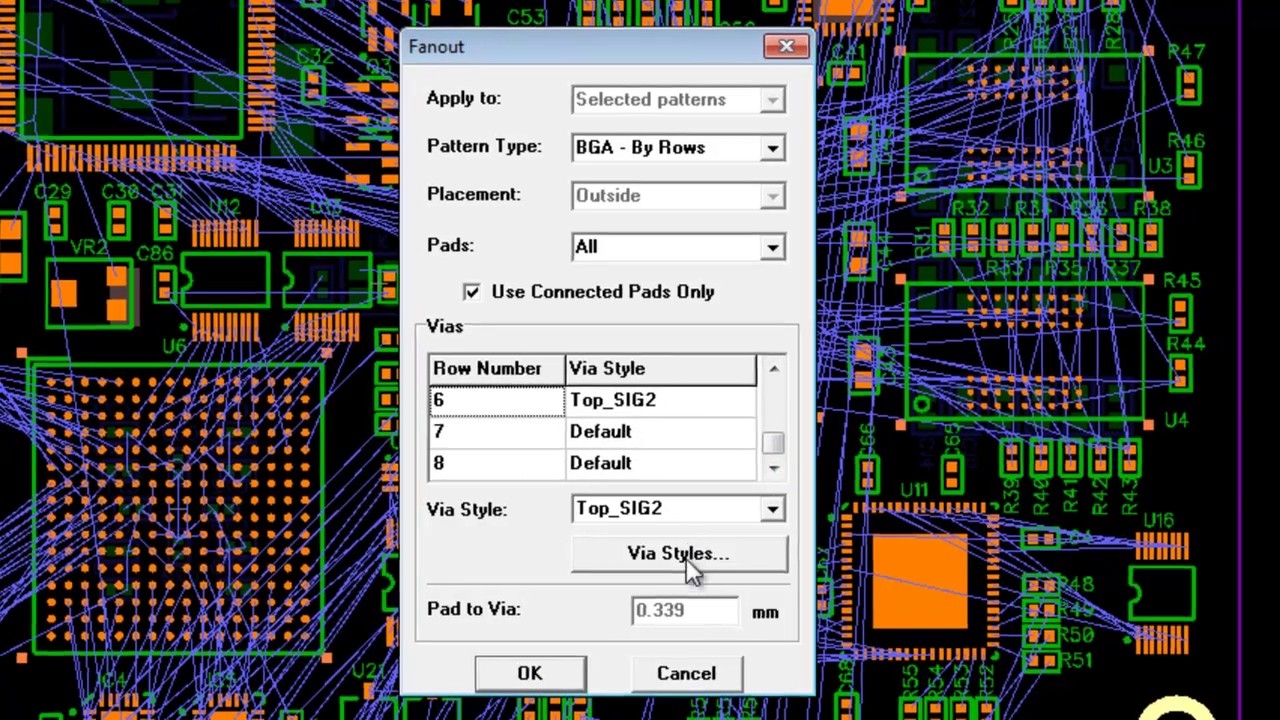
click(704, 555)
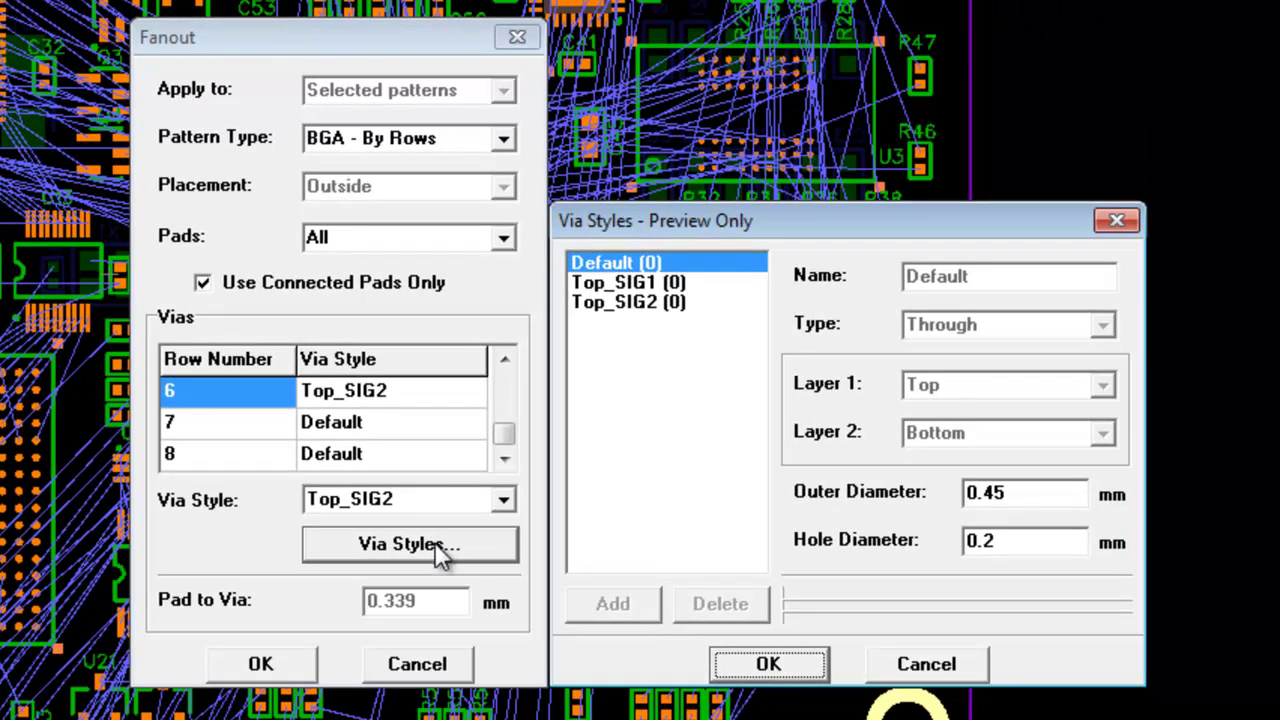
Close the via style preview and apply the by-rows fanout to the selected BGA components.
key(Escape)
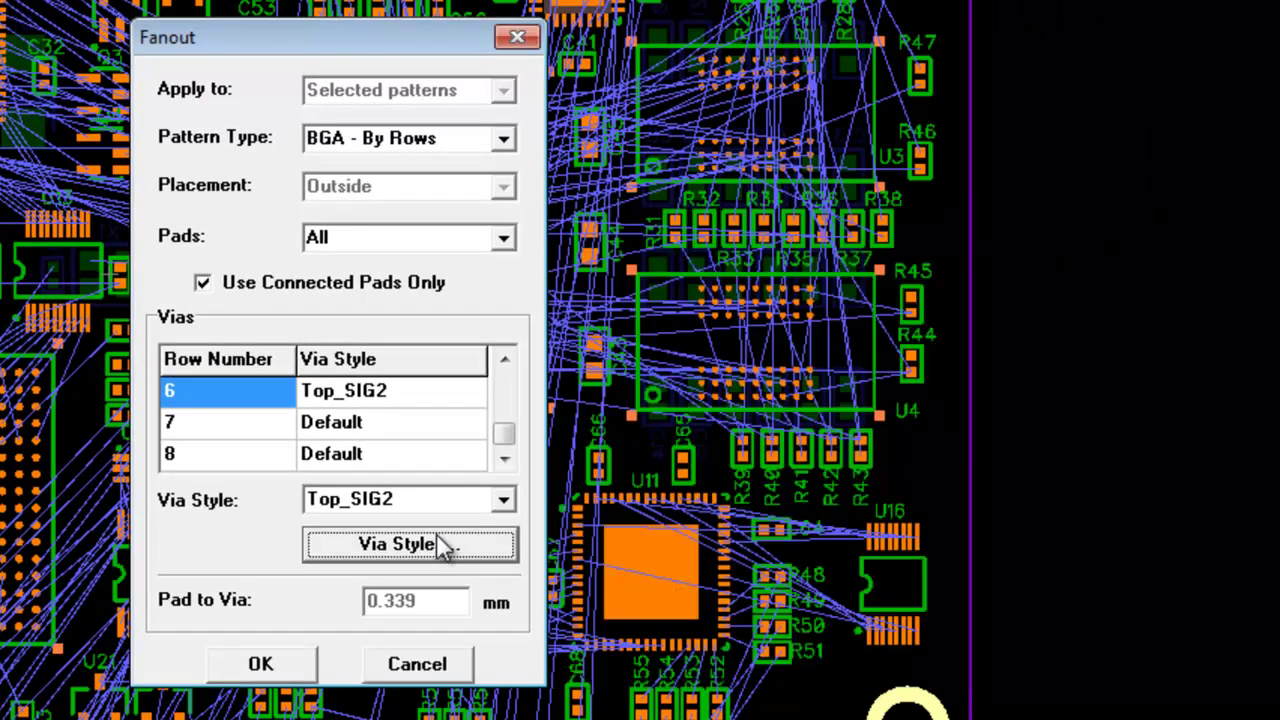
click(288, 651)
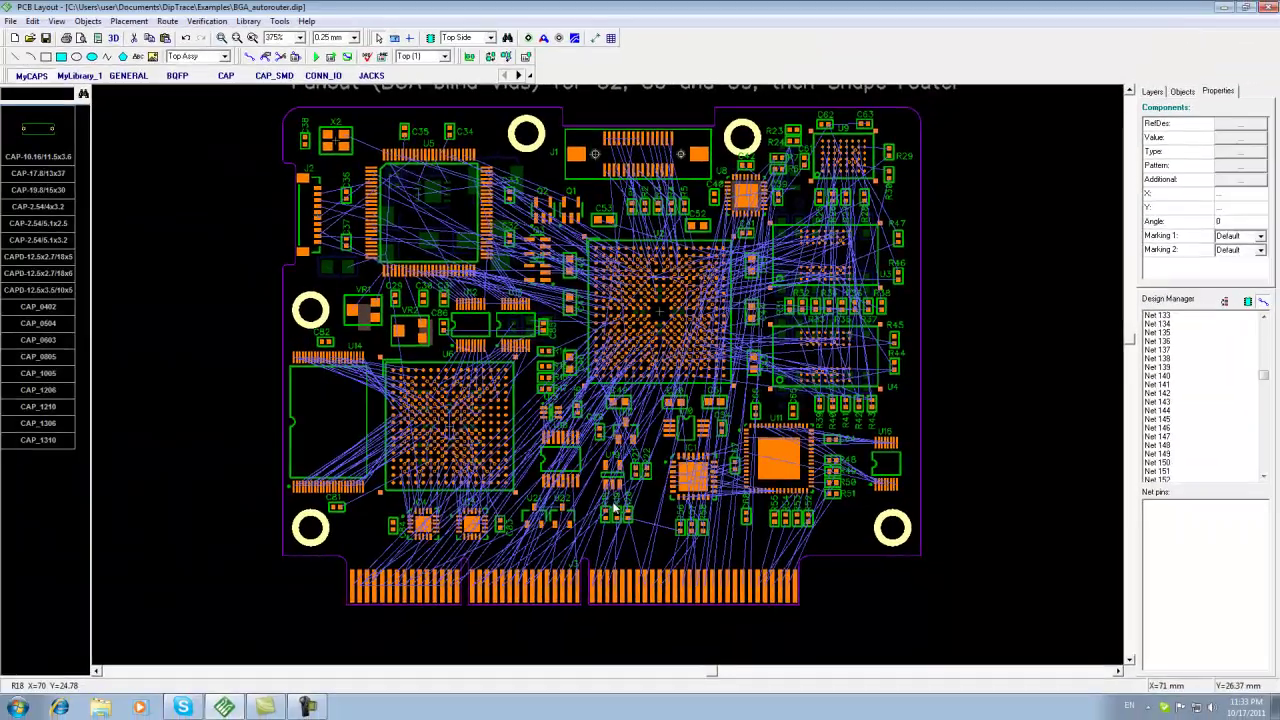
scroll(659, 310, up, 3)
scroll(659, 310, up, 2)
click(570, 310)
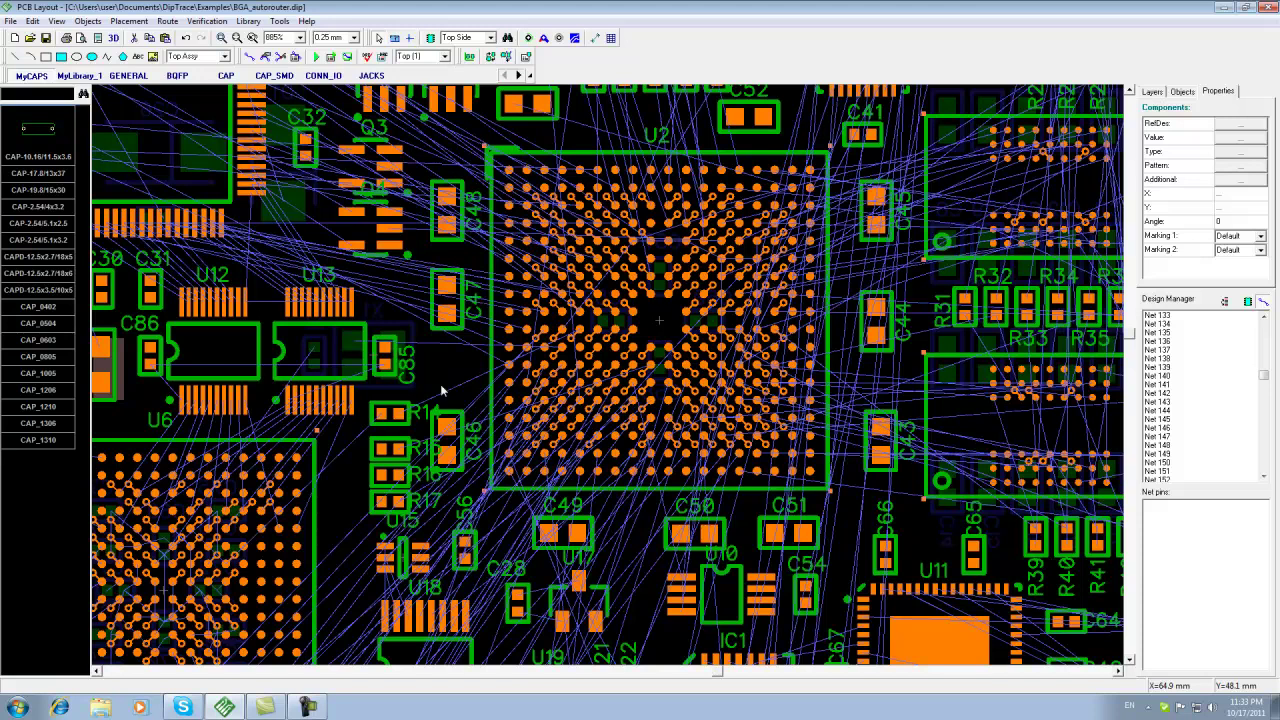
Examine the fanout vias of U2 on the inner layers GND (2), SIG1 (3) and 3V3 (4).
click(446, 57)
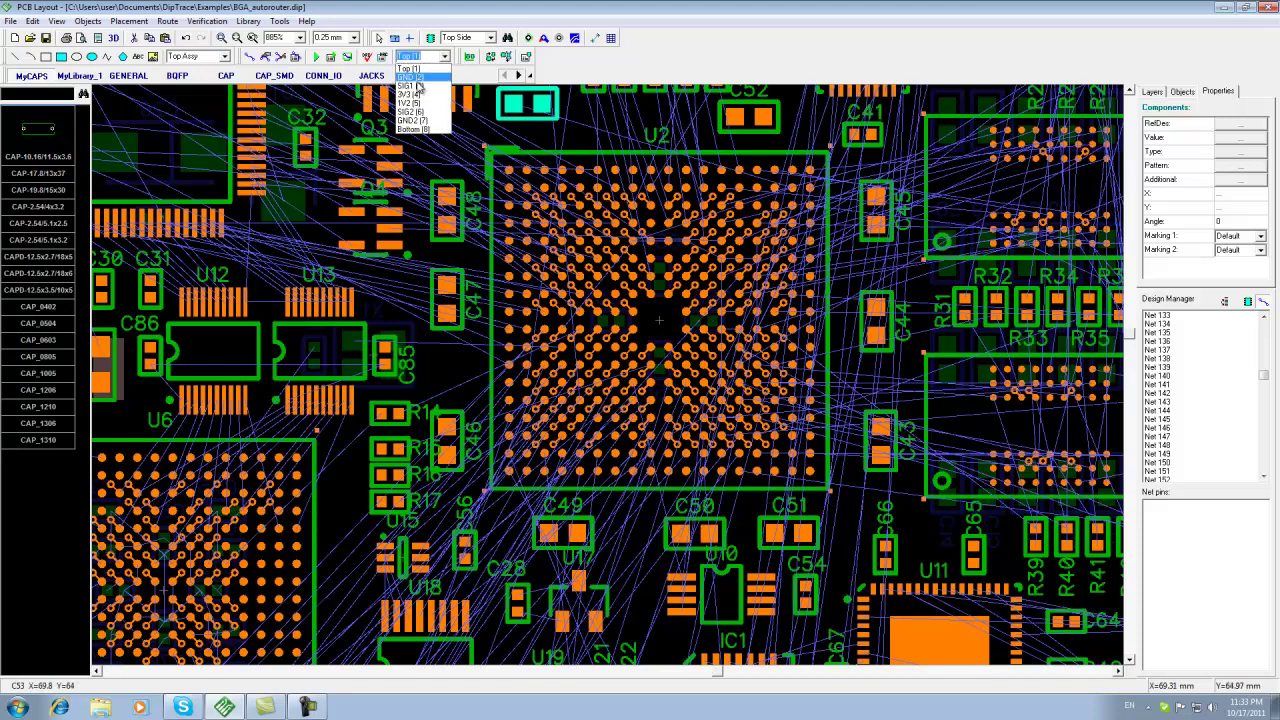
click(417, 78)
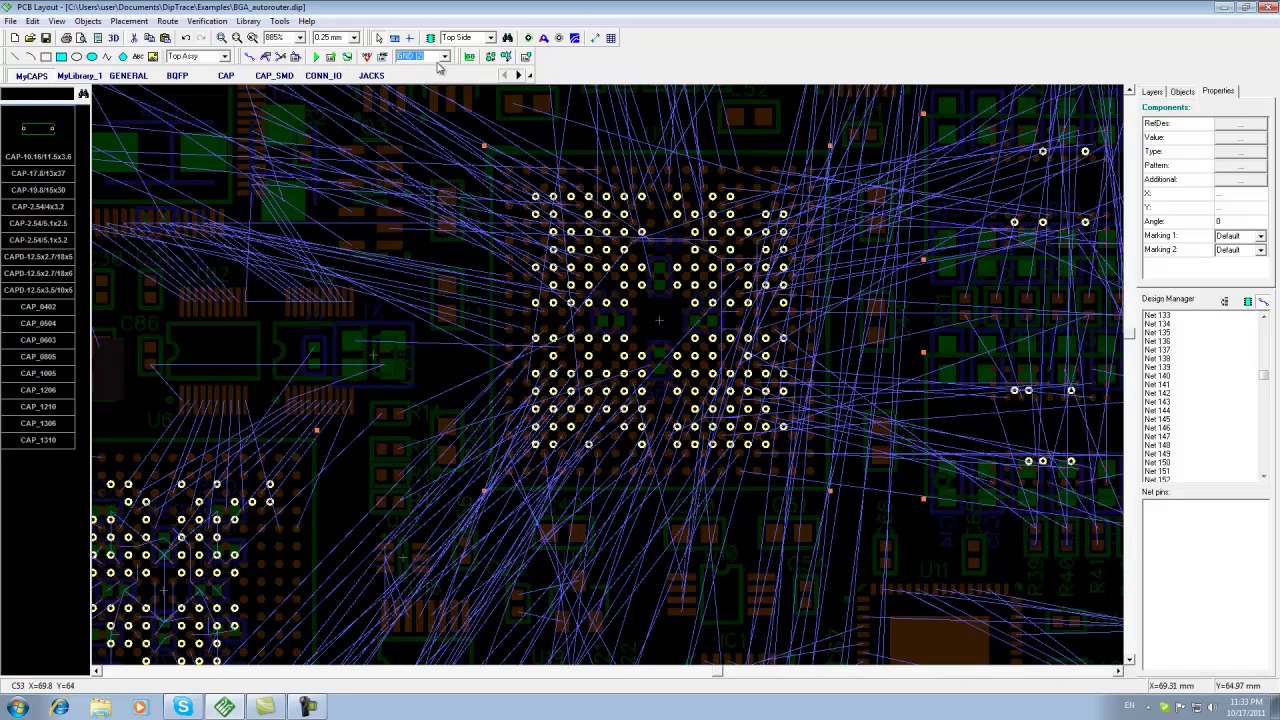
click(444, 57)
click(417, 94)
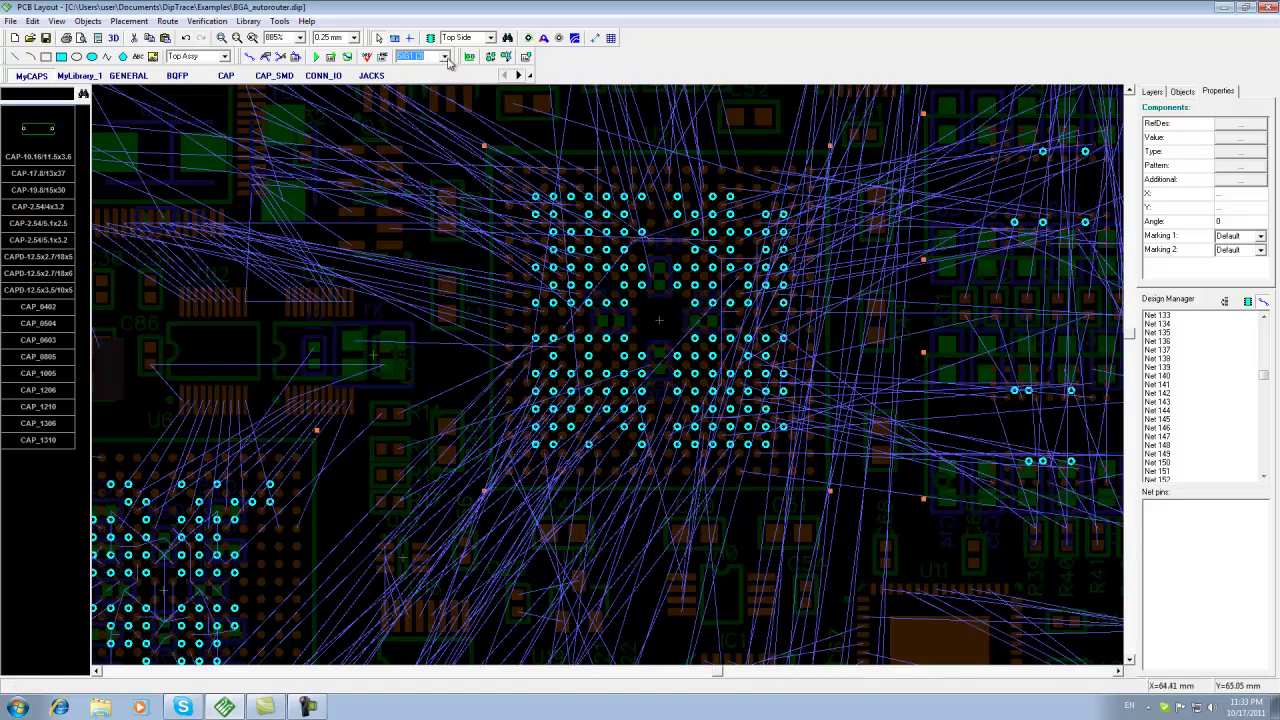
click(444, 57)
click(420, 110)
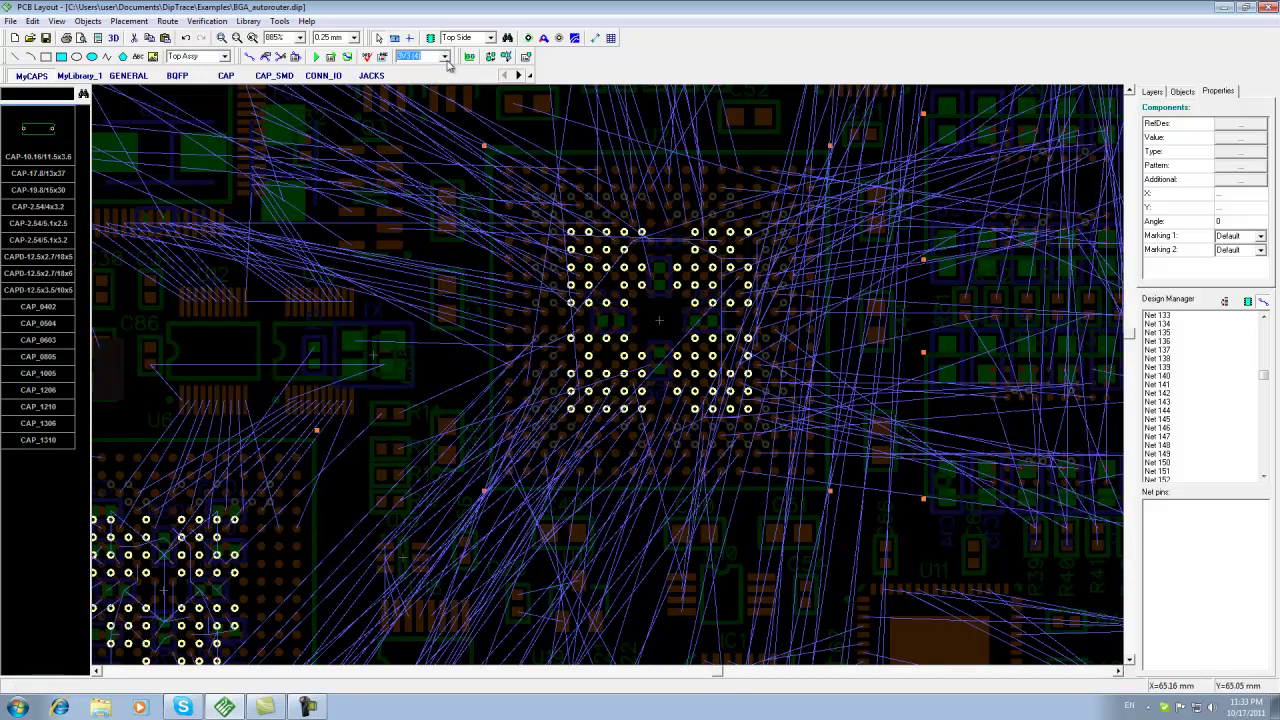
Examine the fanout vias on the 1V2 (5), SIG2 (6) and GND2 (7) layers and return to the Top (1) layer.
click(444, 57)
click(420, 104)
click(445, 57)
click(418, 121)
click(445, 57)
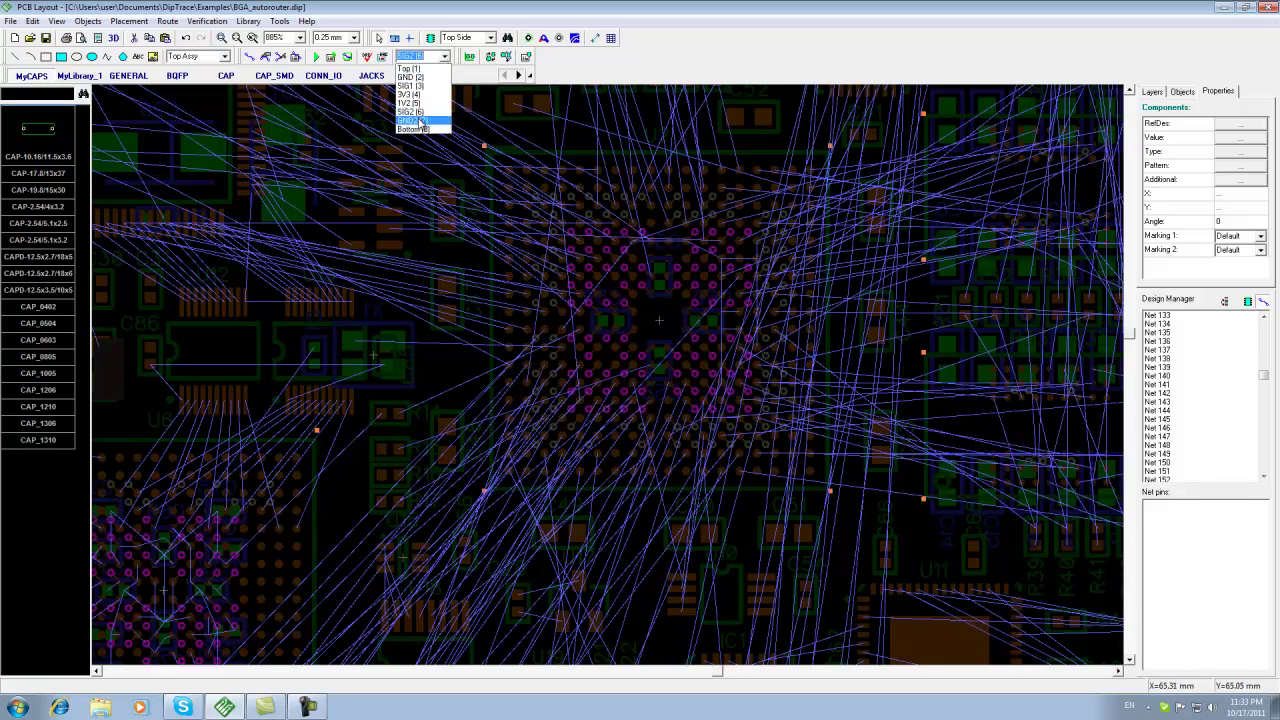
click(419, 123)
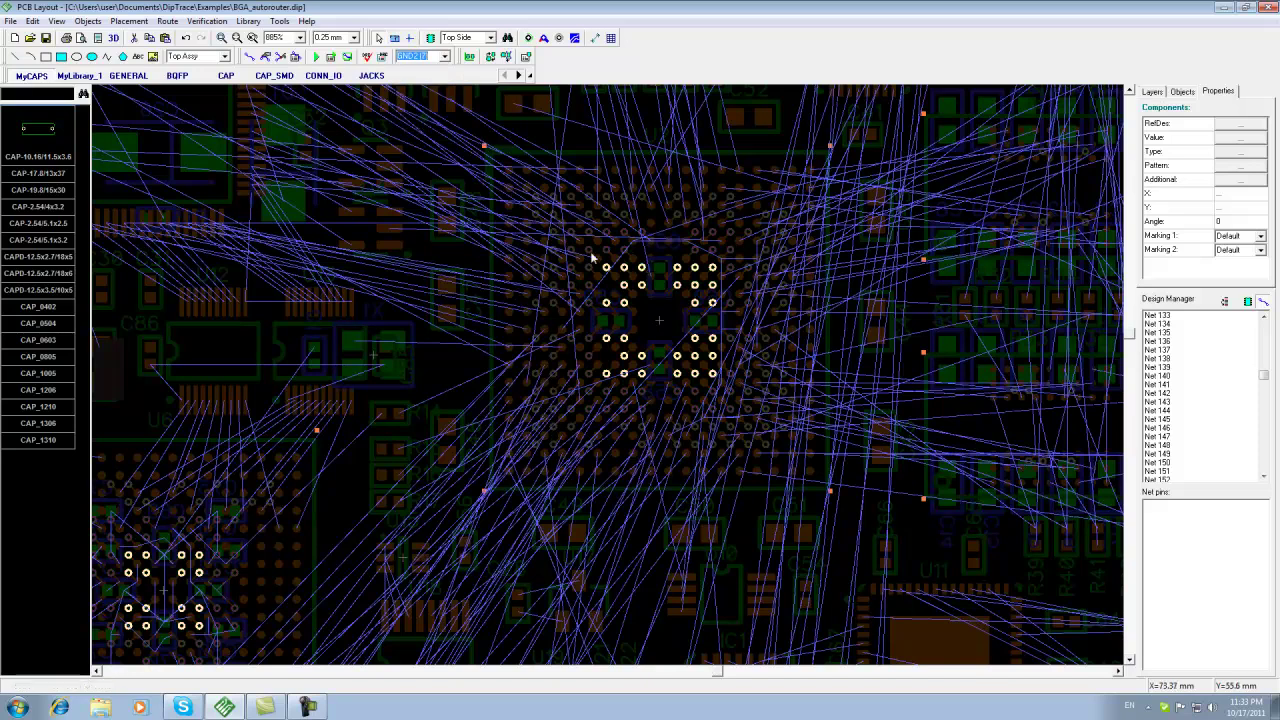
click(445, 57)
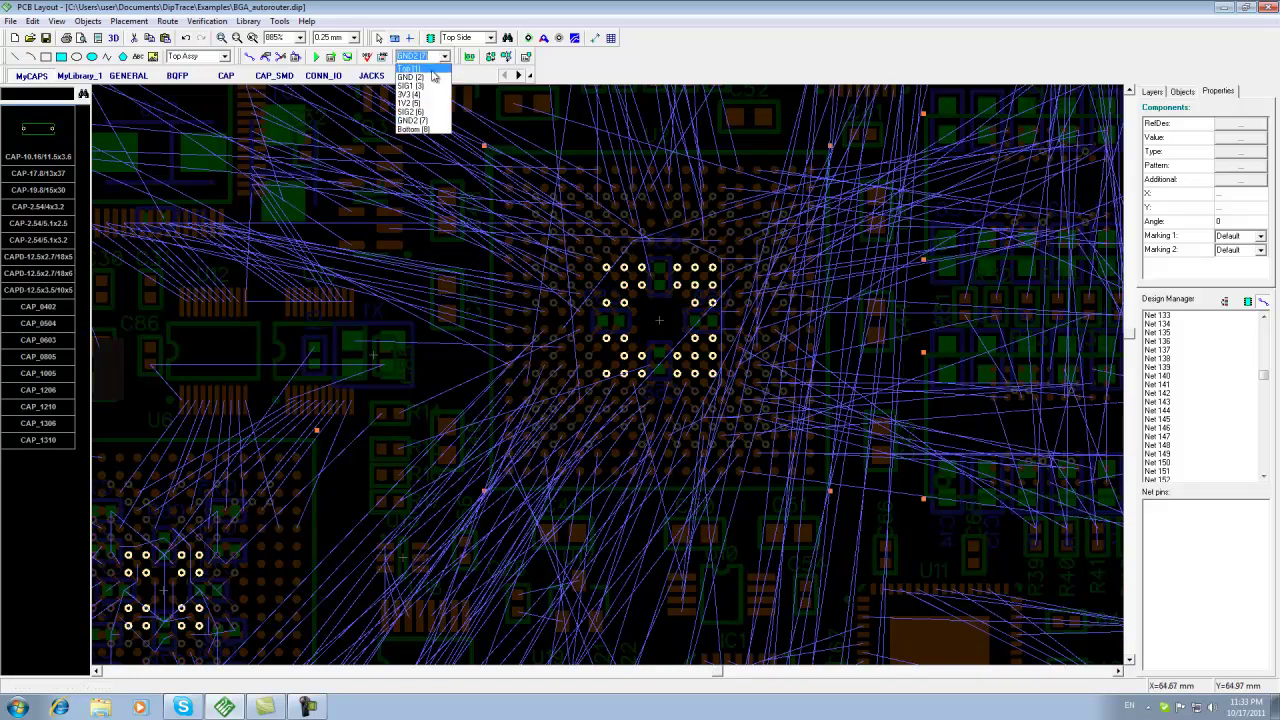
click(418, 121)
Bring the whole board into view and run the autorouter on it.
scroll(484, 256, down, 3)
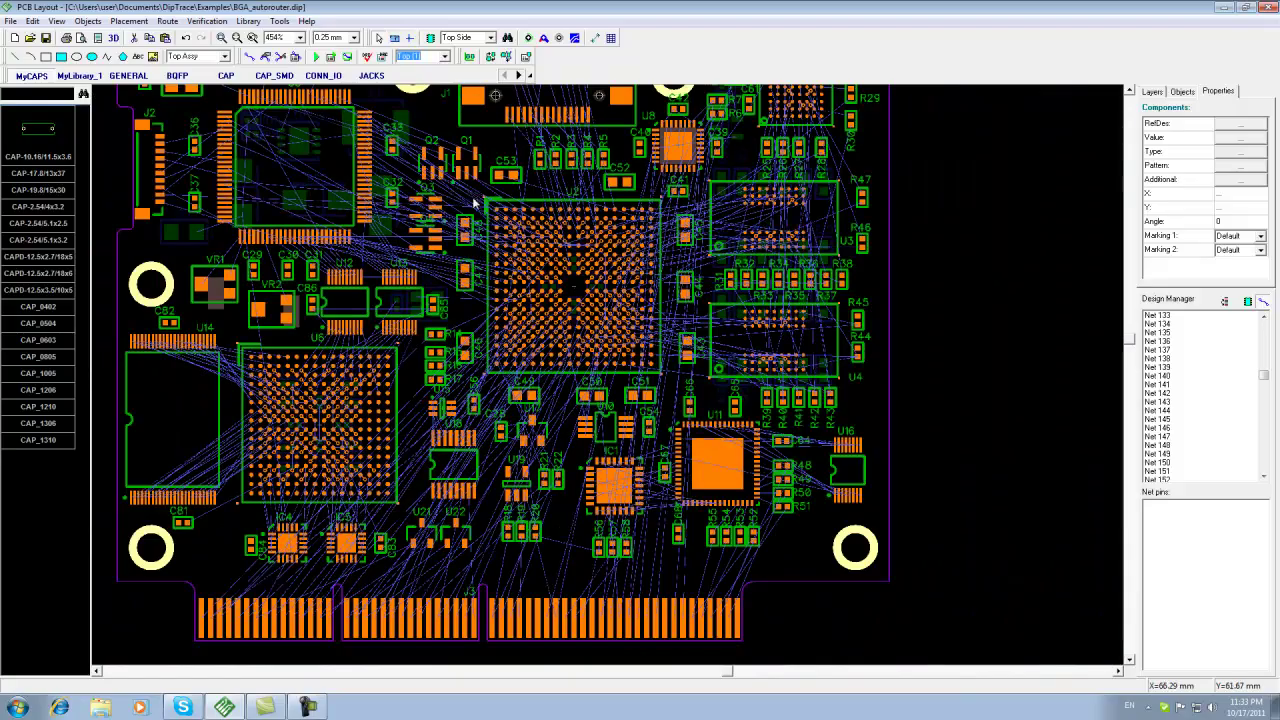
click(462, 243)
middle_drag(462, 243, 577, 280)
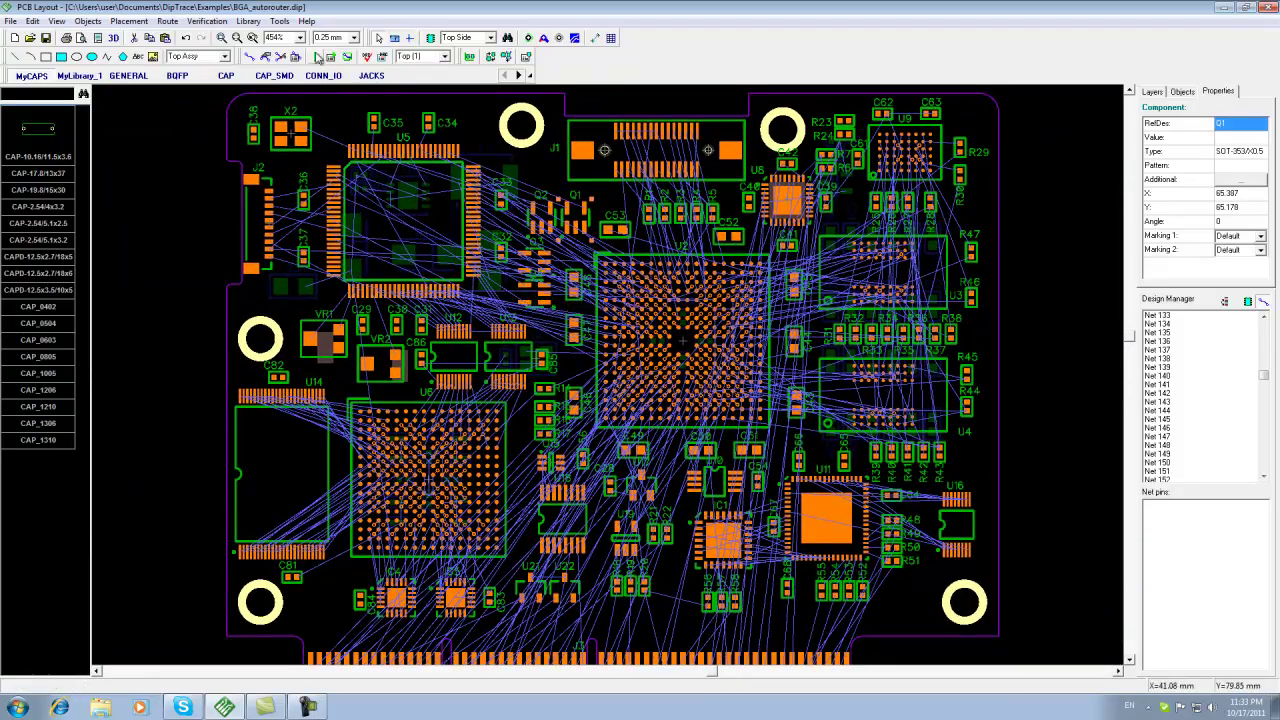
click(316, 57)
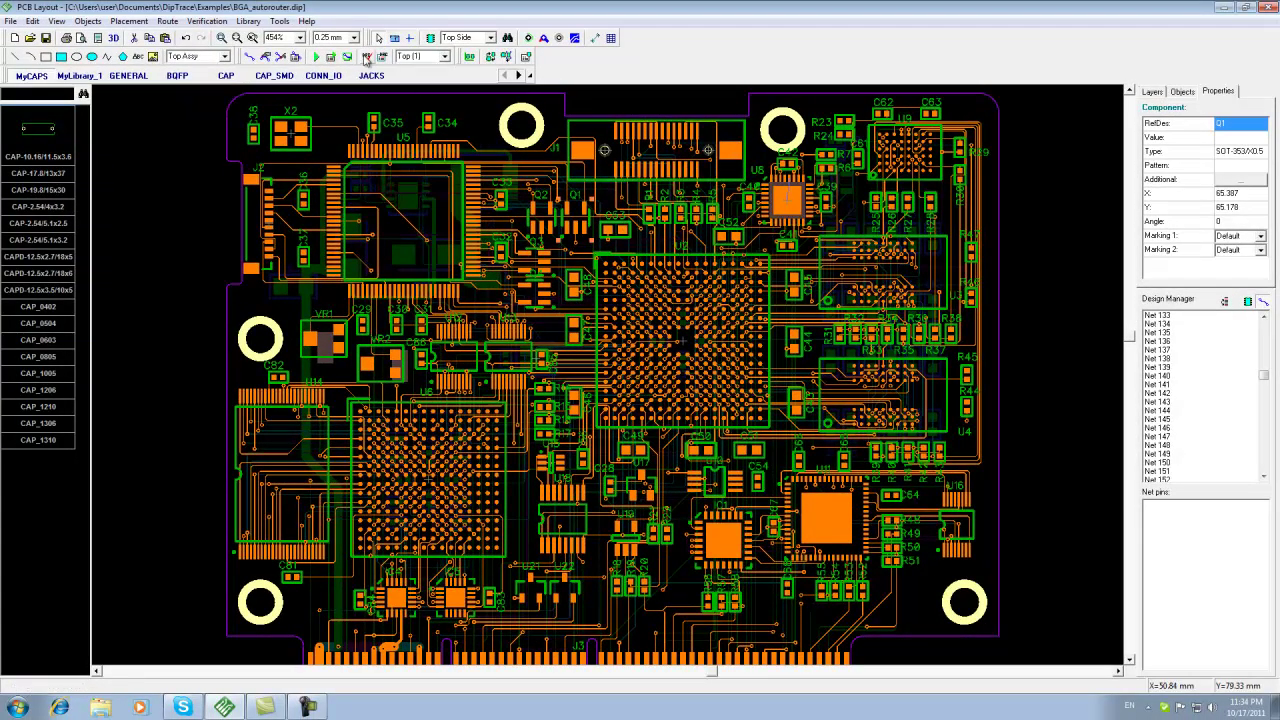
Run the design rule check and locate the error between pad U7:8 and Net 153 on the board.
click(369, 58)
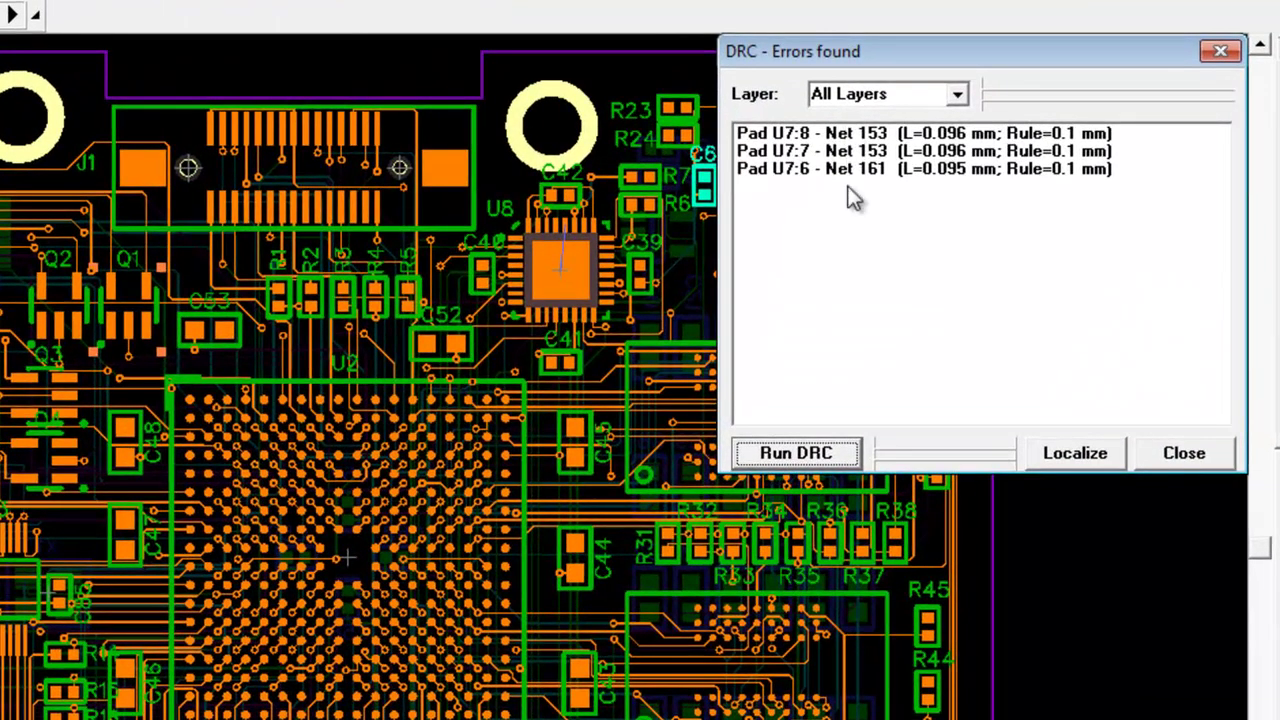
click(858, 133)
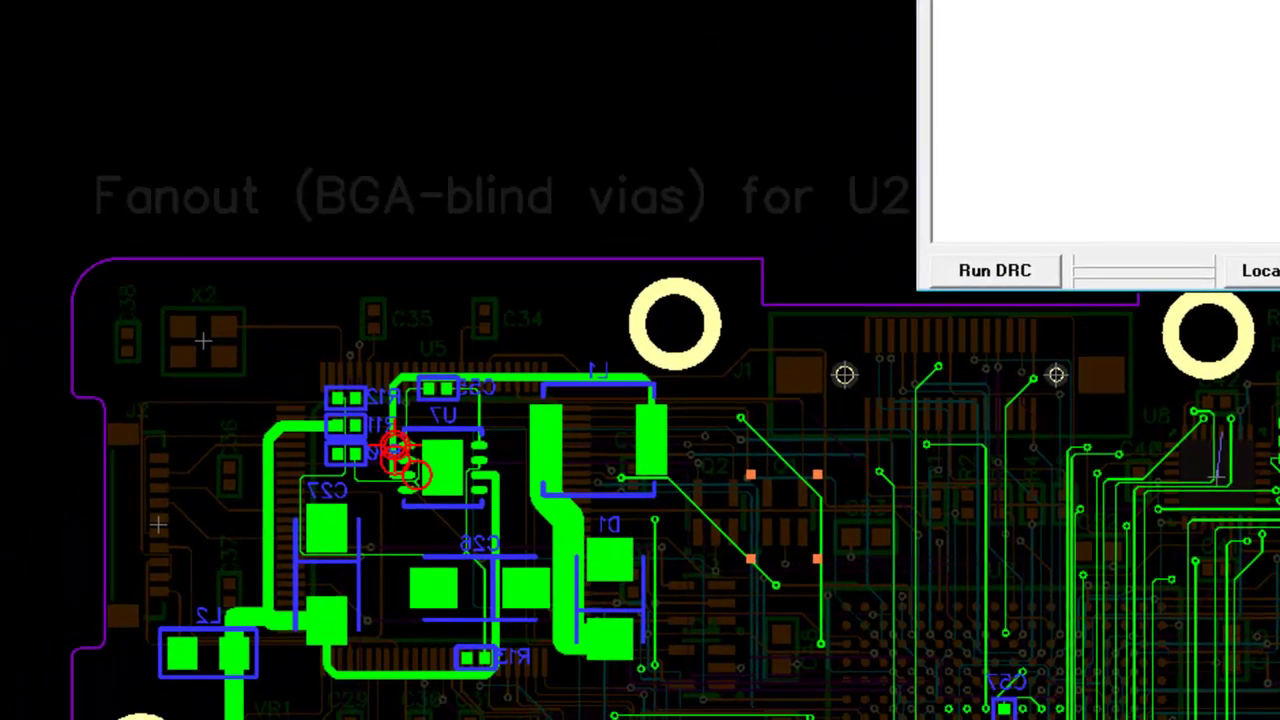
scroll(382, 476, up, 4)
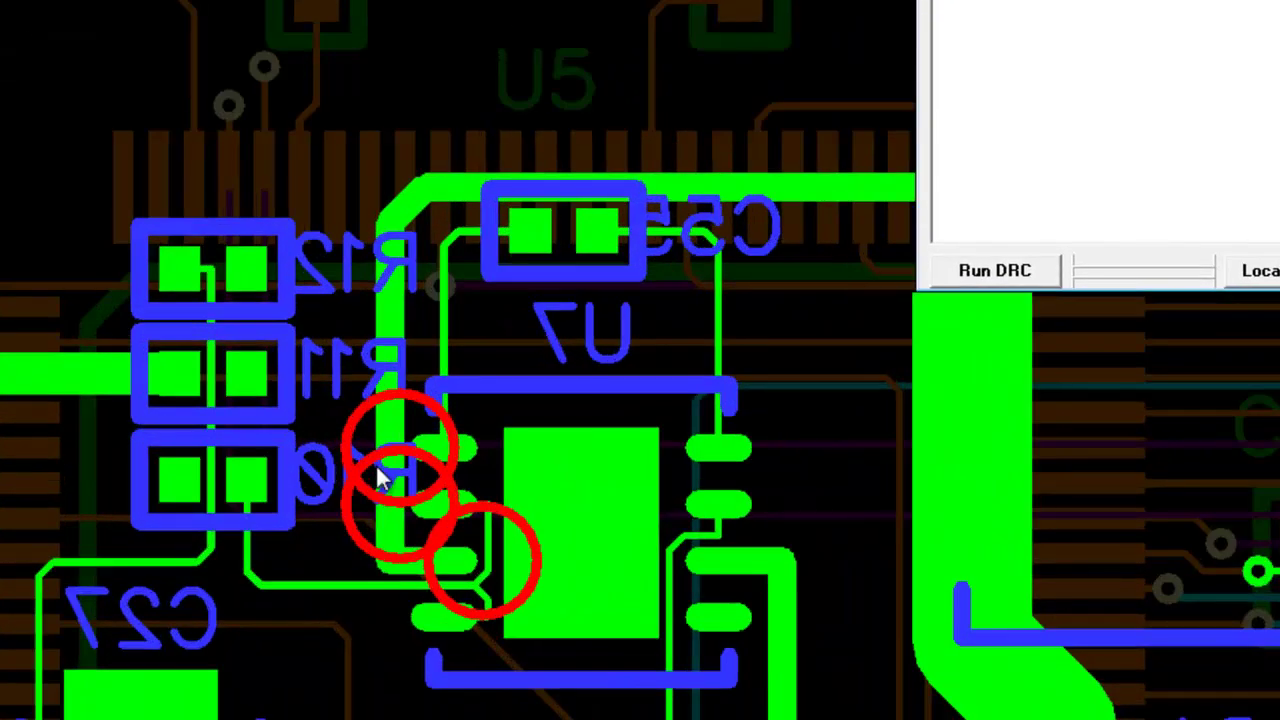
scroll(382, 476, up, 1)
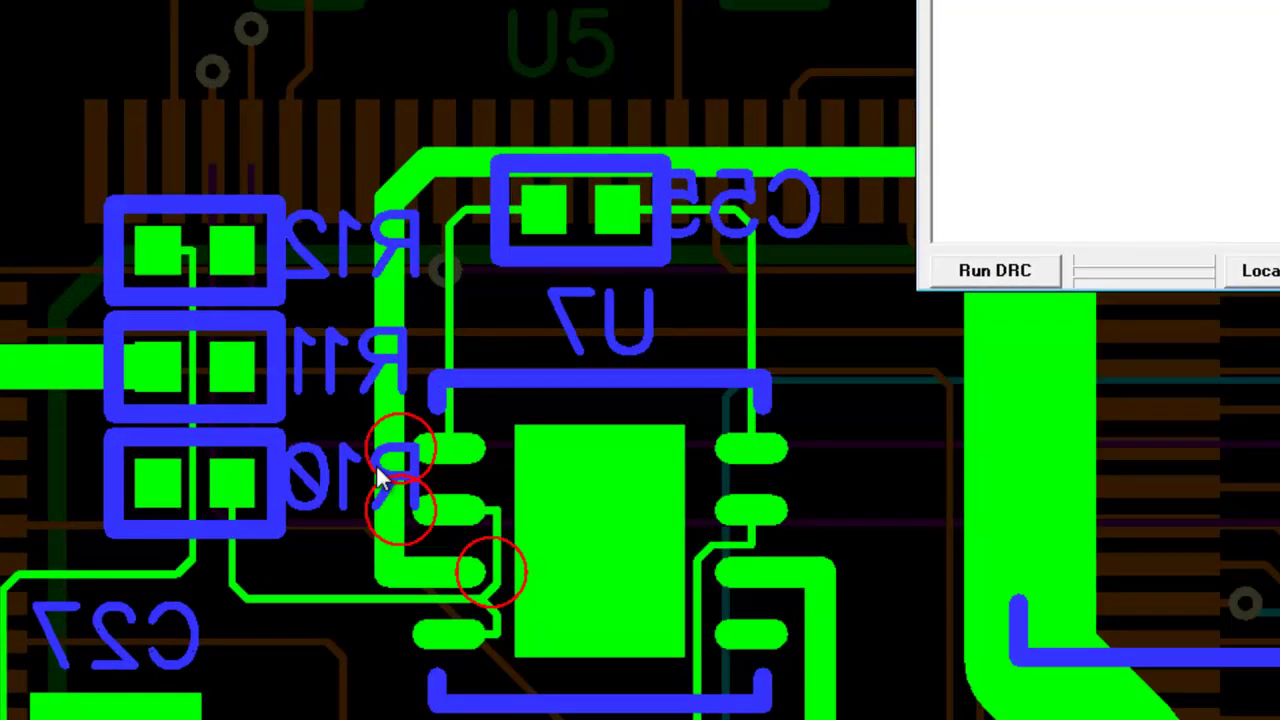
Move the vertical Net 153 trace segment away from U7's pads and reshape the Net 161 trace clear of pad U7:6.
click(382, 470)
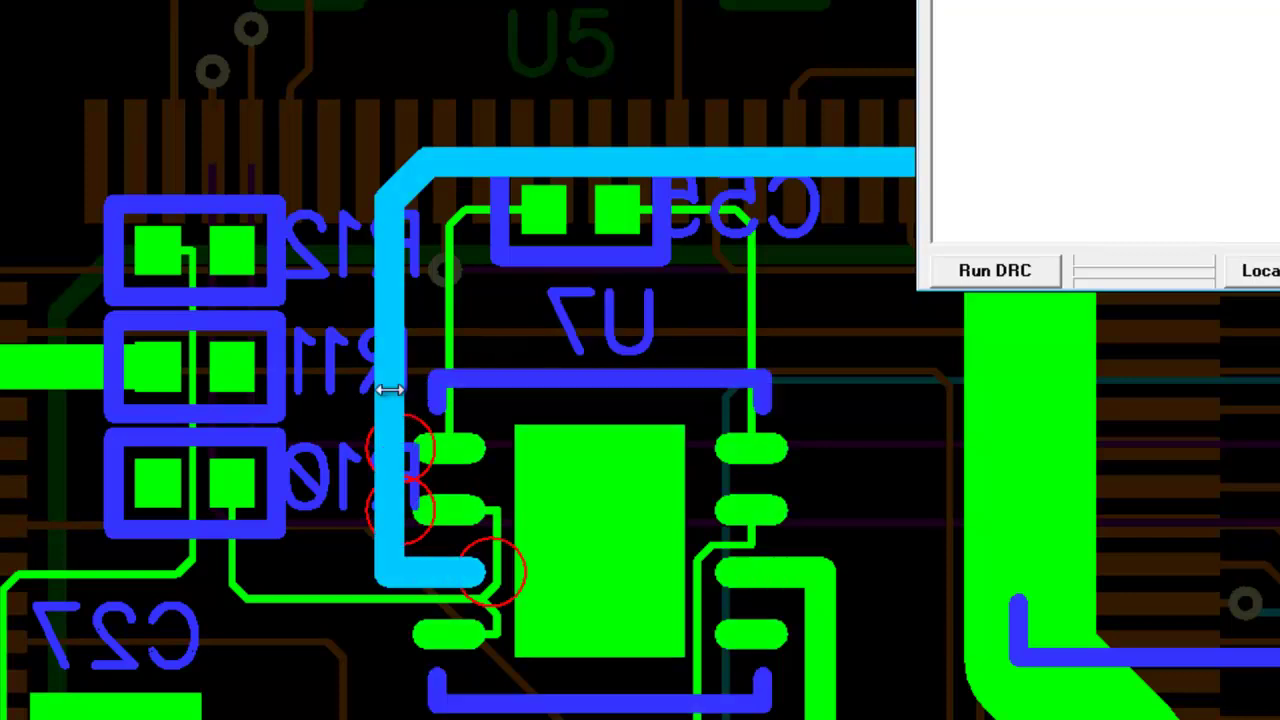
drag(389, 388, 368, 388)
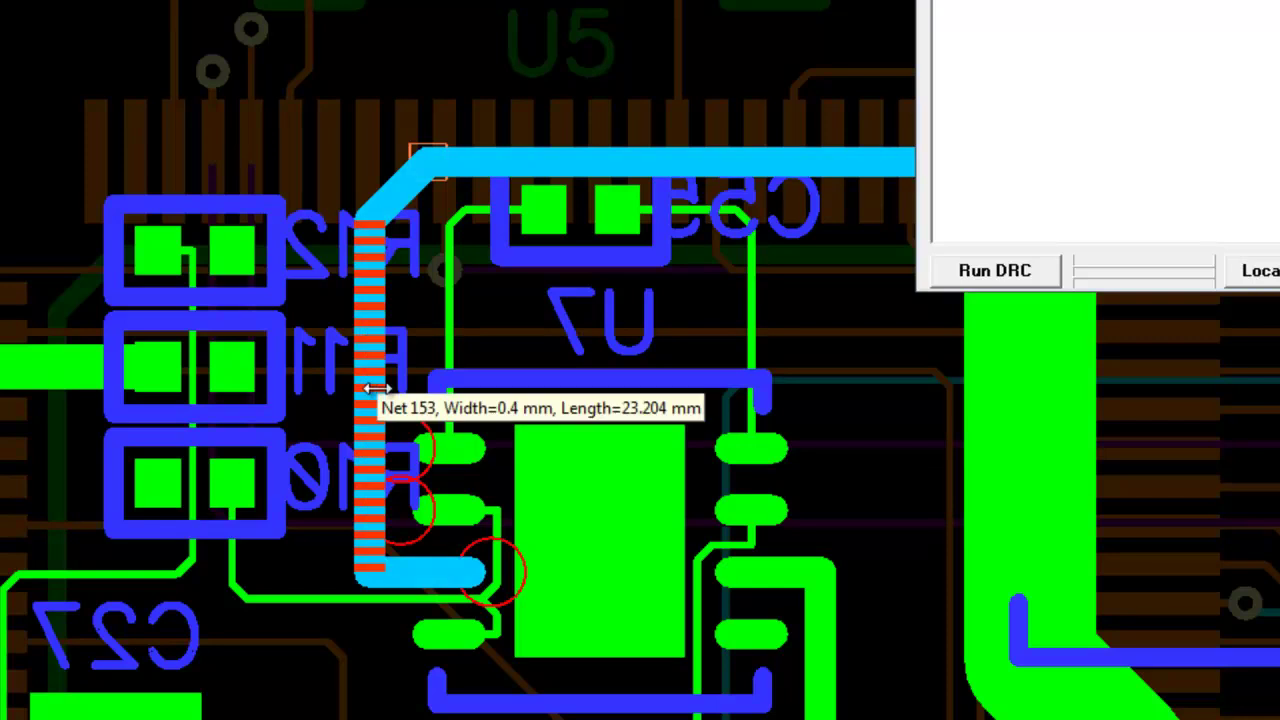
click(490, 548)
mouse_move(491, 546)
mouse_down()
mouse_move(502, 620)
mouse_move(490, 594)
mouse_up()
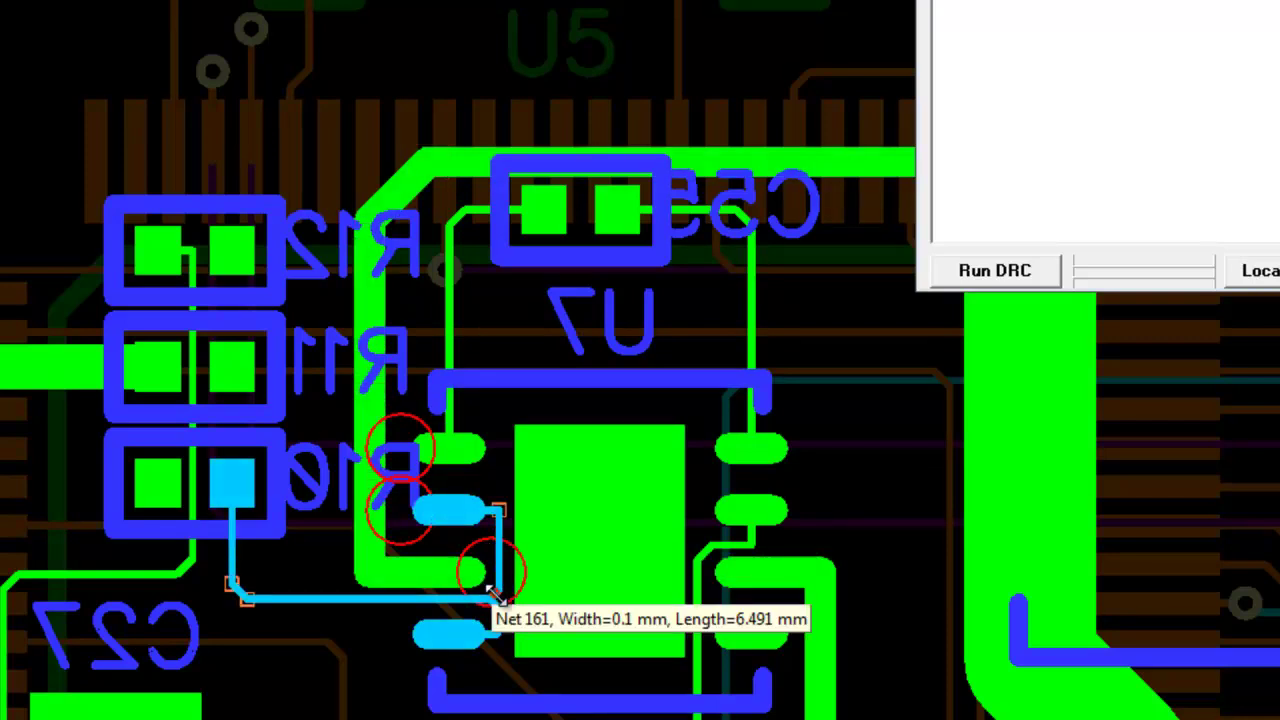
click(456, 602)
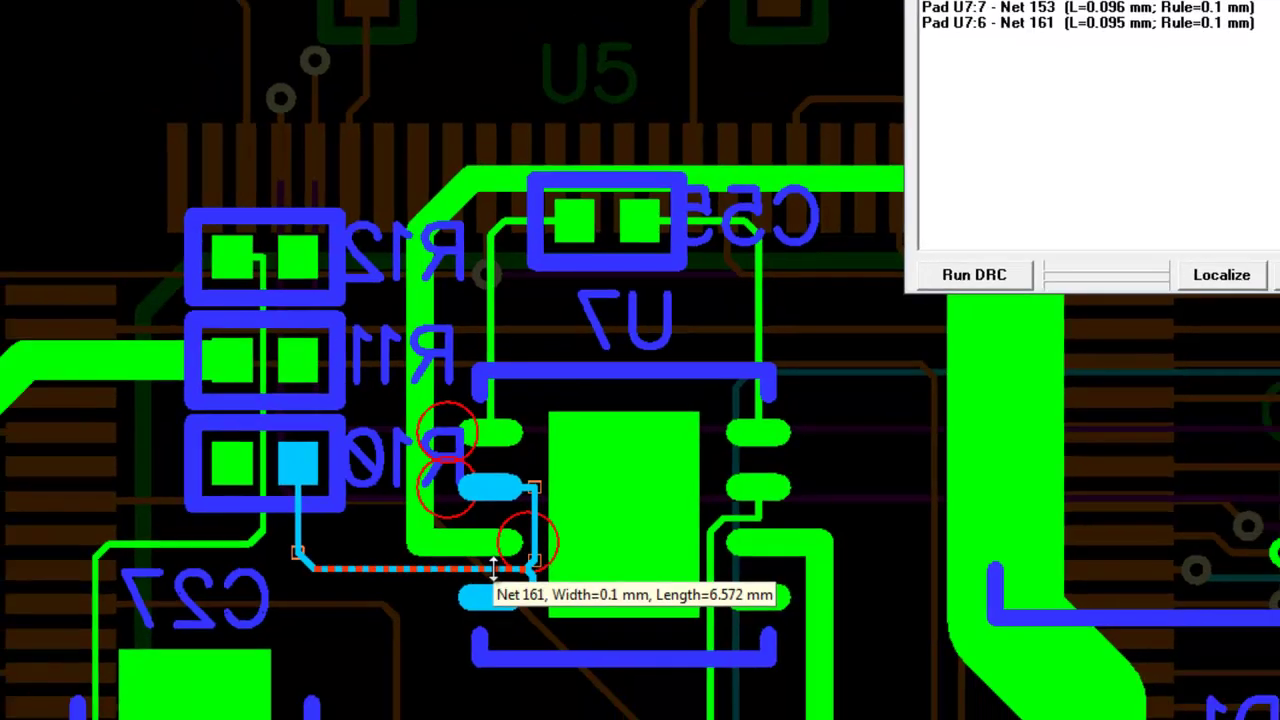
Rerun the design rule check on all layers and dismiss its results.
click(995, 271)
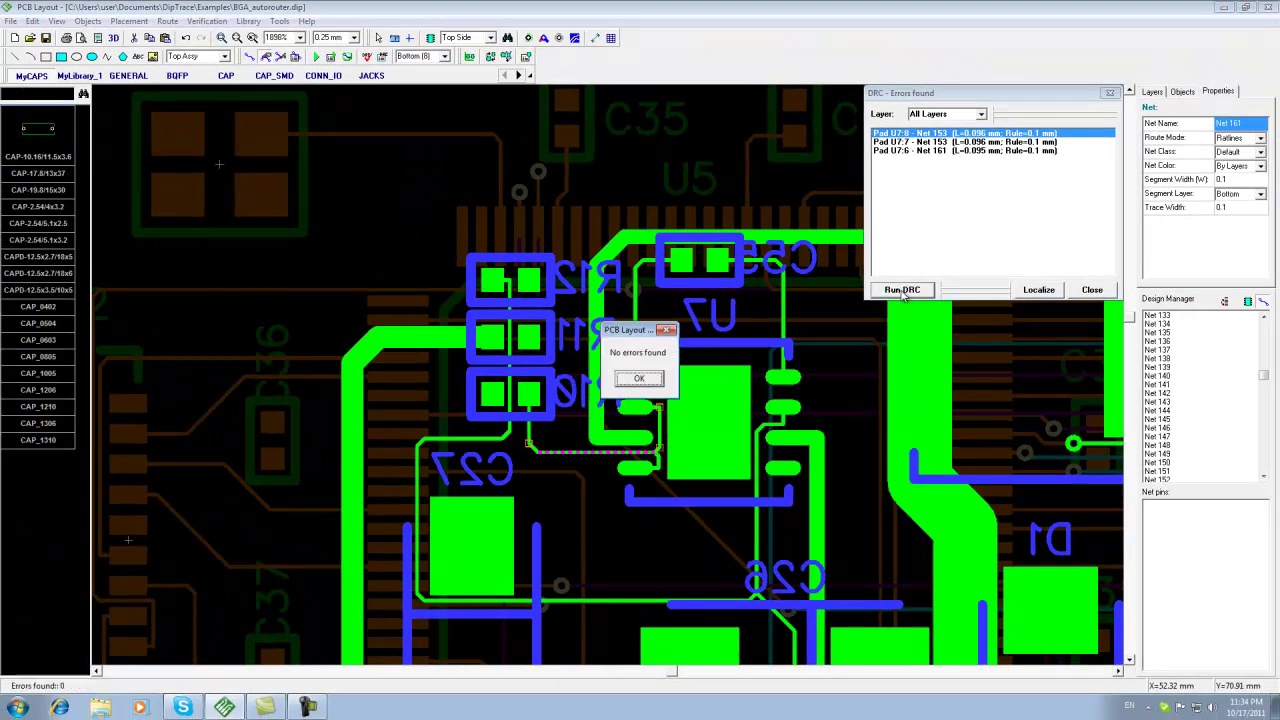
click(638, 378)
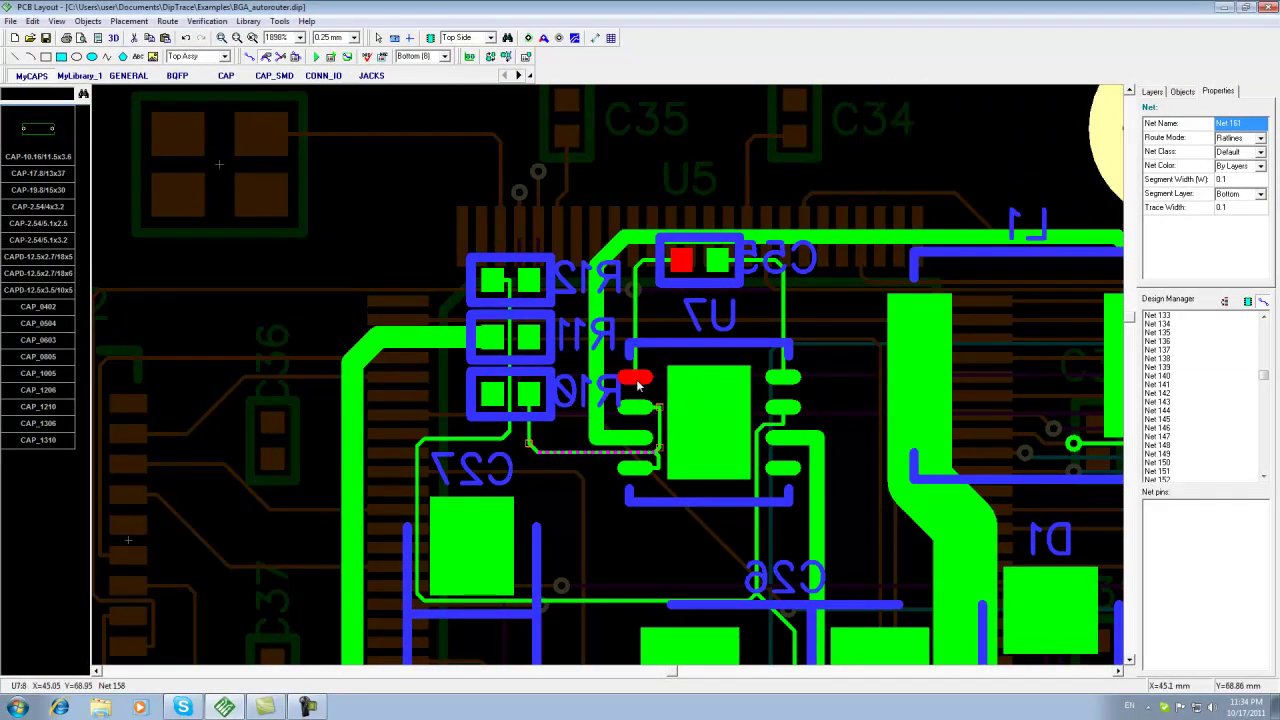
click(827, 312)
Run the net connectivity check on the board and move its result window clear of the central area.
scroll(827, 312, down, 4)
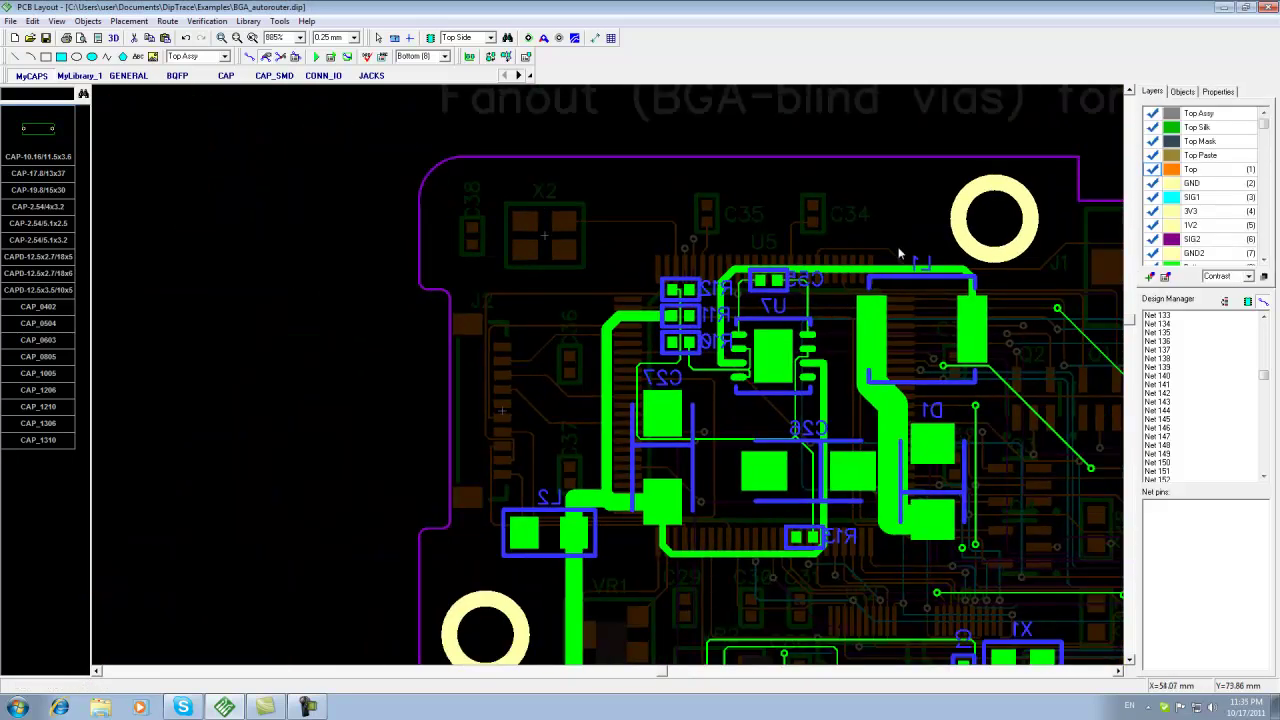
middle_drag(890, 232, 527, 168)
scroll(713, 441, down, 1)
middle_drag(704, 466, 581, 367)
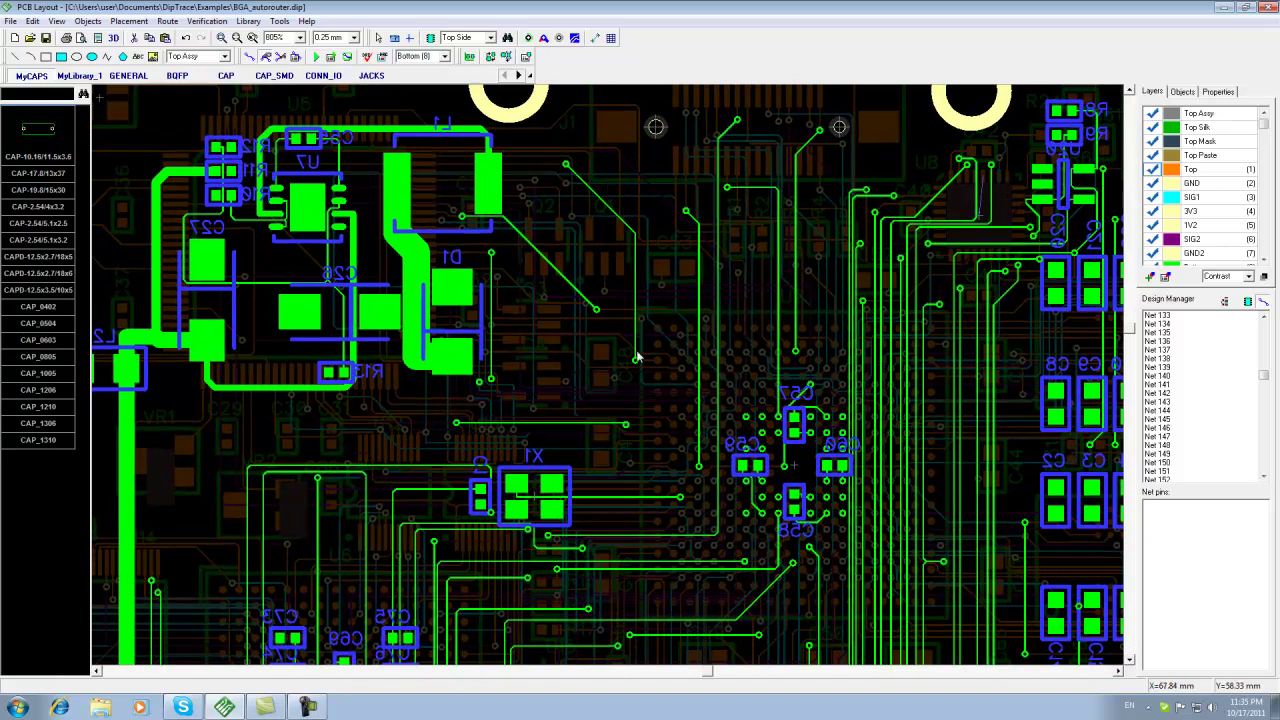
click(213, 22)
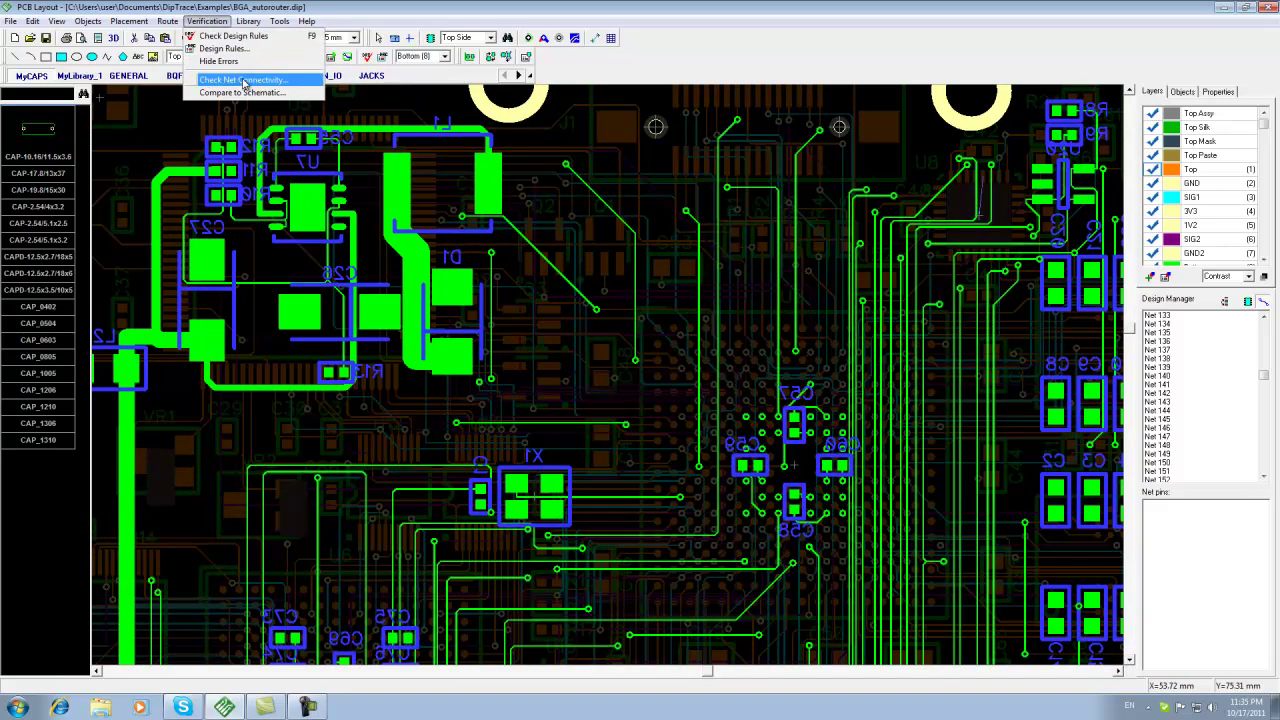
click(244, 81)
click(616, 404)
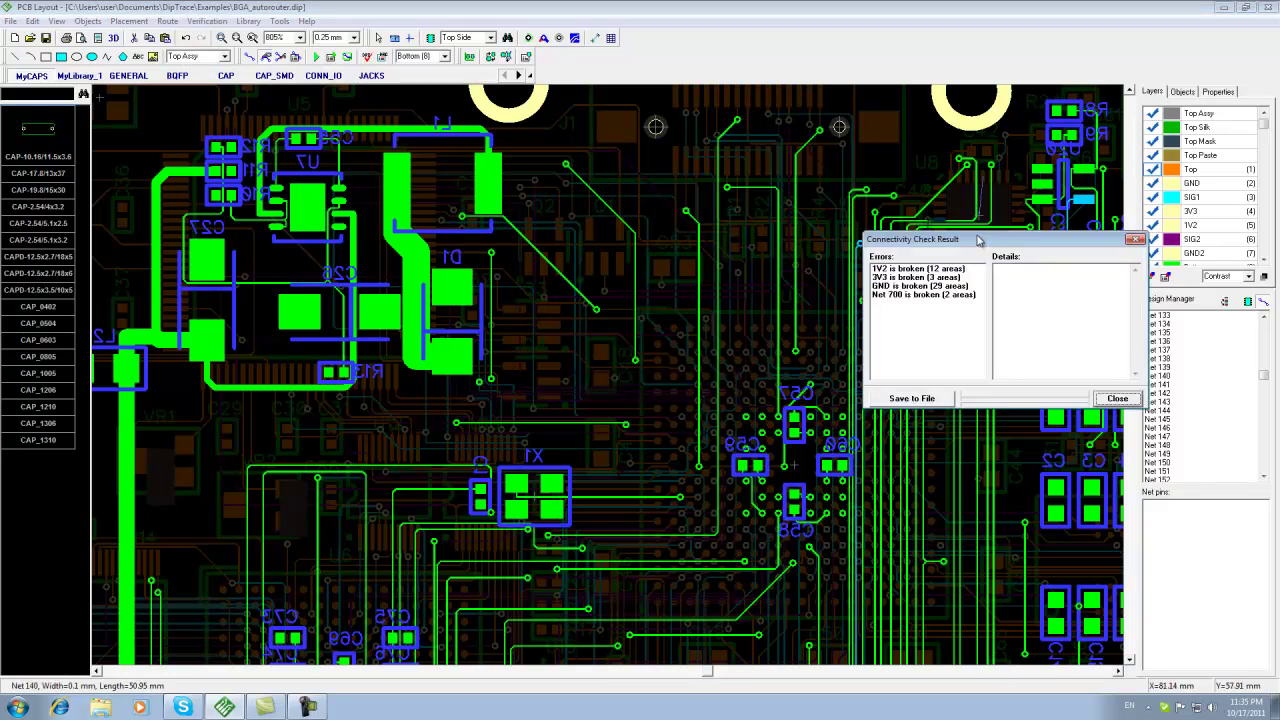
drag(980, 246, 951, 98)
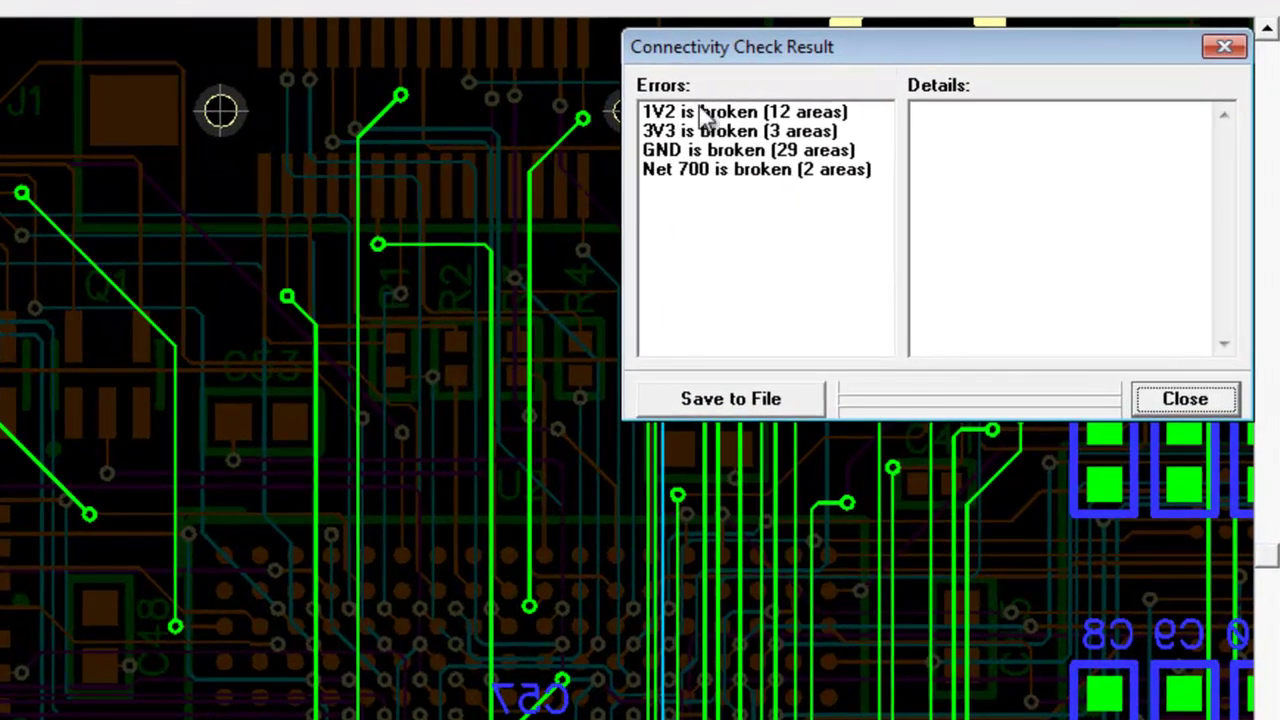
Review the connectivity error details for the 3V3, GND and Net 700 nets.
click(718, 134)
click(716, 151)
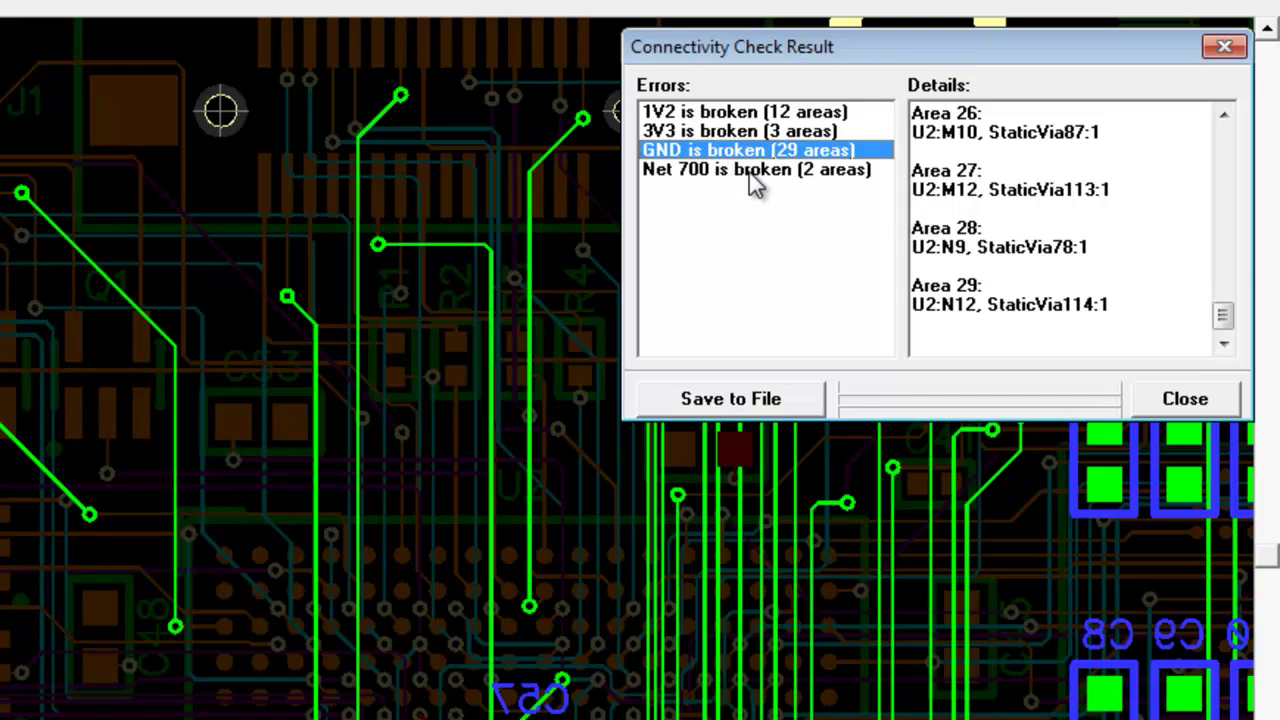
click(755, 172)
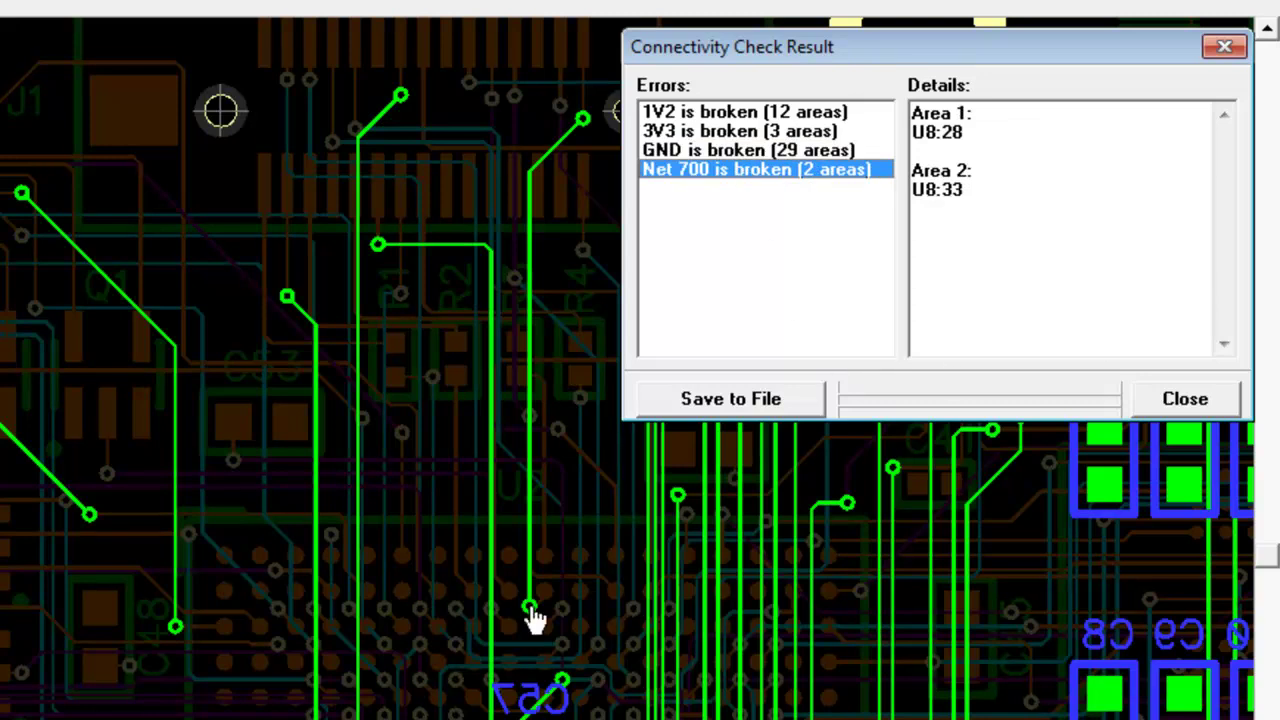
Switch to the Top (1) layer and inspect the unrouted Net 700 connection between the pads of U8.
middle_drag(582, 557, 0, 557)
middle_drag(370, 325, 499, 420)
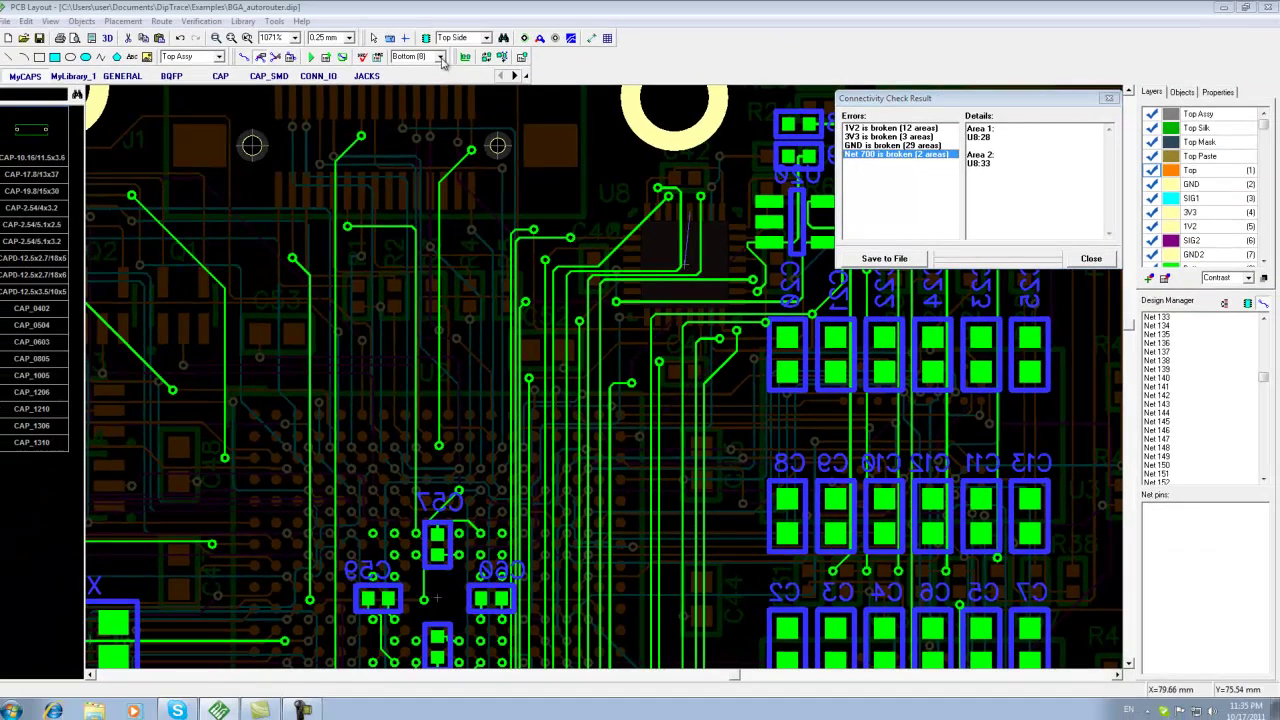
click(425, 57)
click(425, 70)
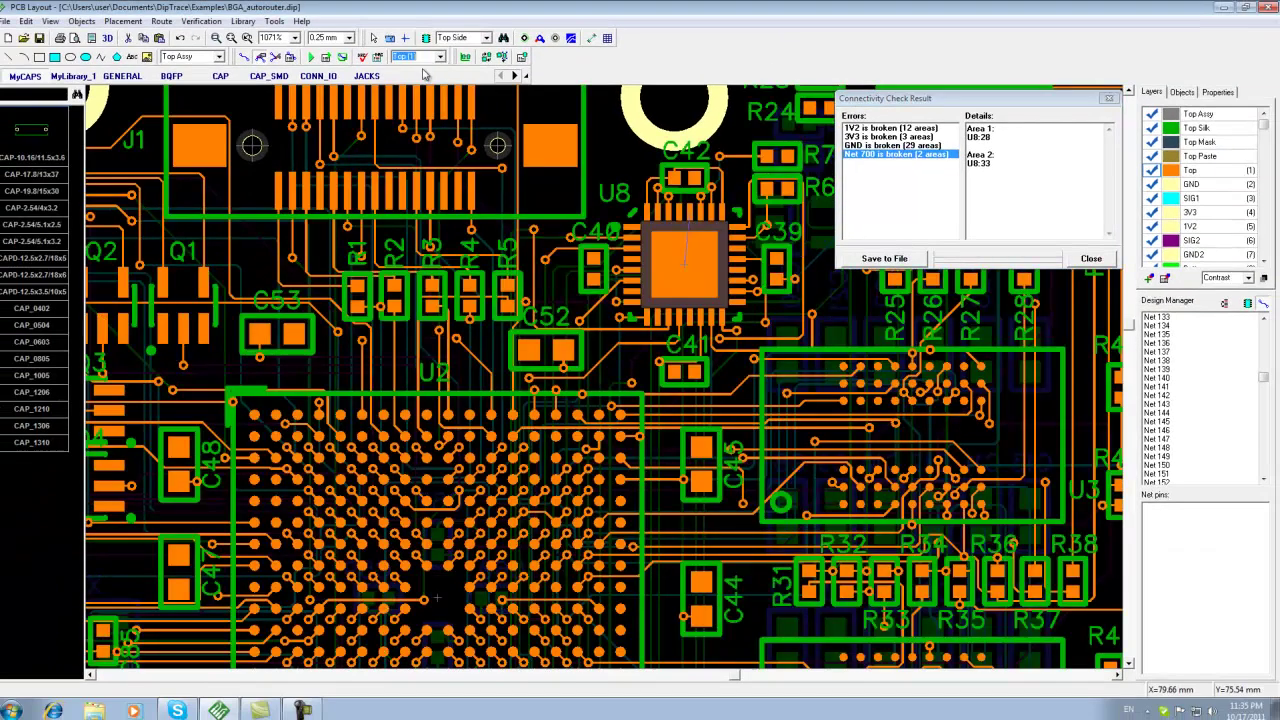
scroll(699, 241, up, 2)
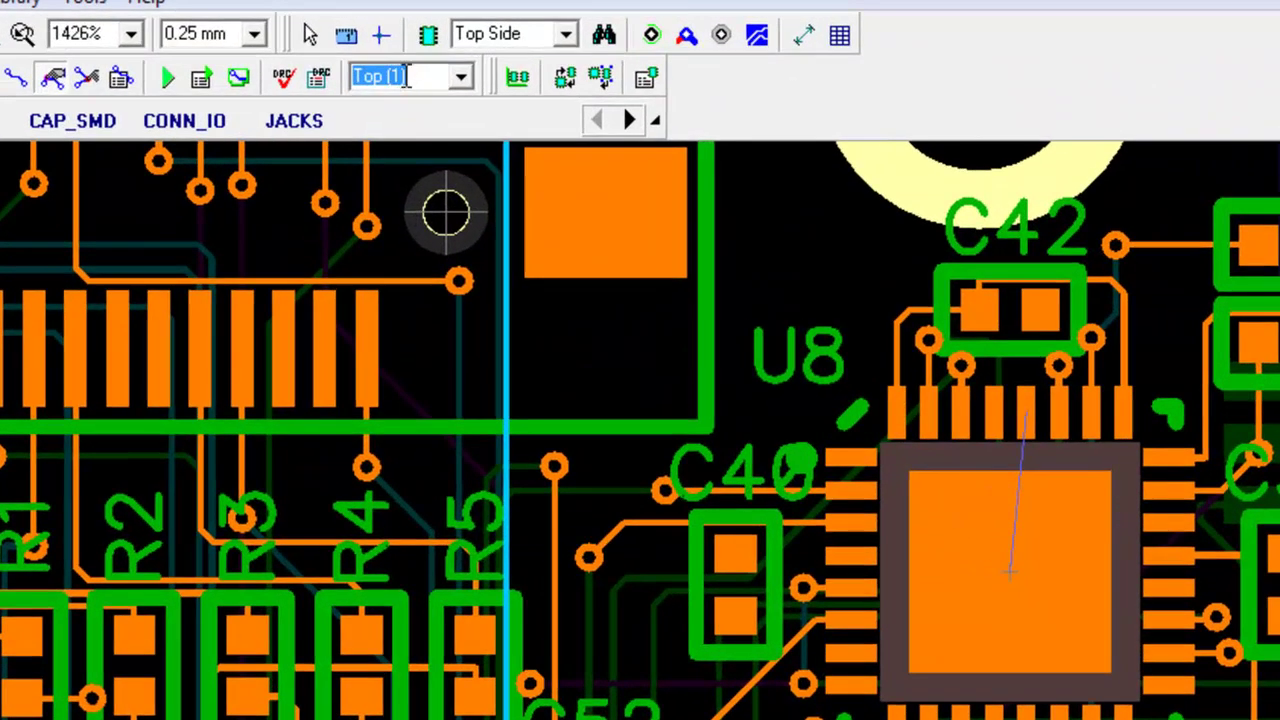
click(458, 78)
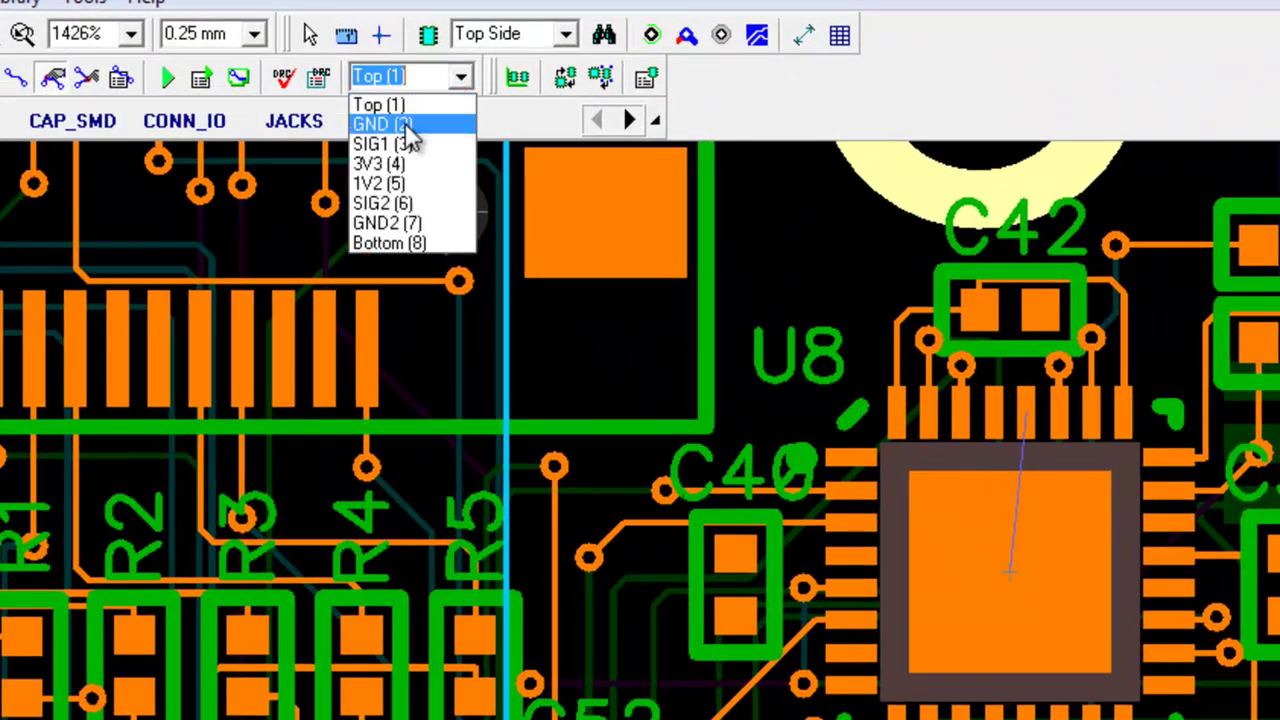
click(460, 77)
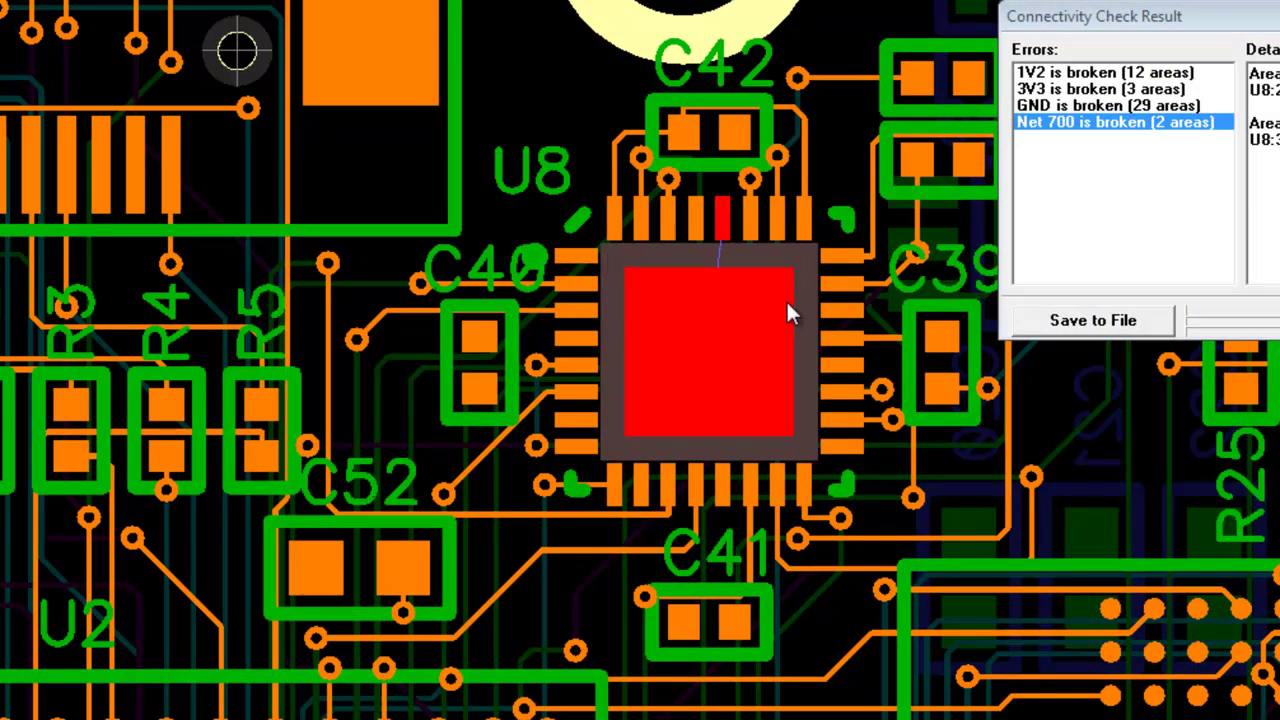
Toggle the display and selection of pads off and back on in the object visibility settings.
click(840, 243)
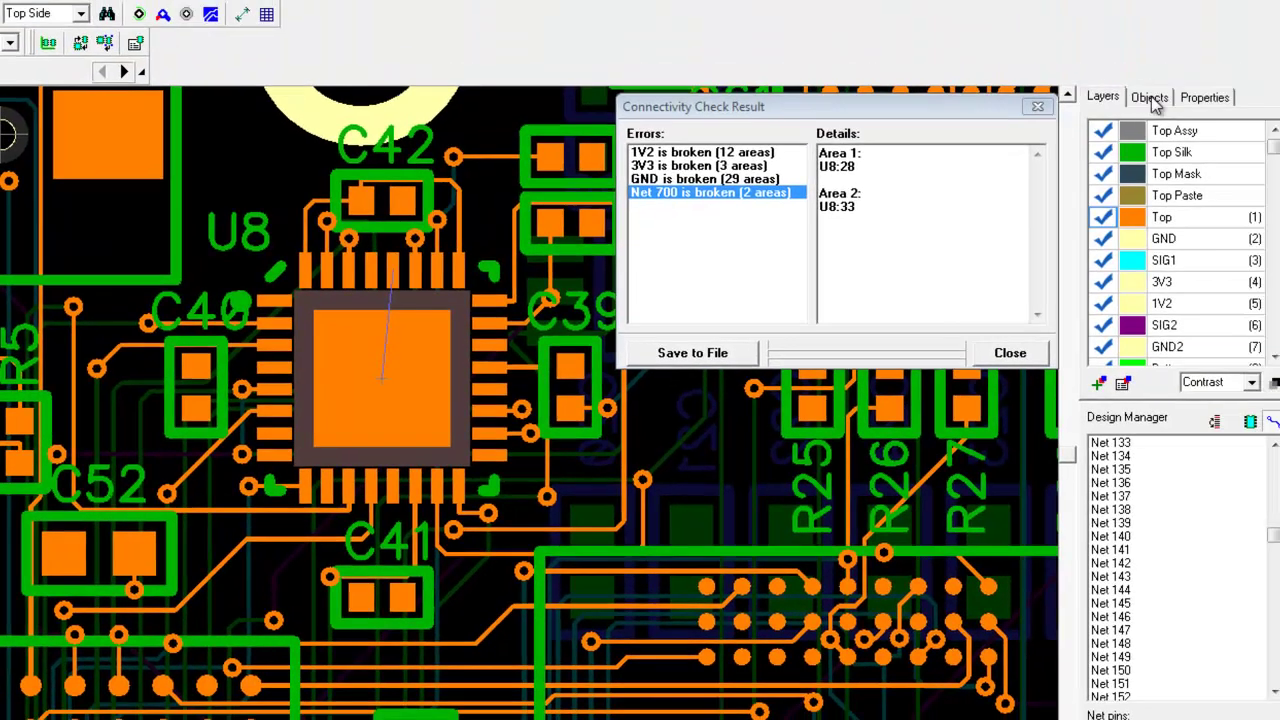
click(1130, 102)
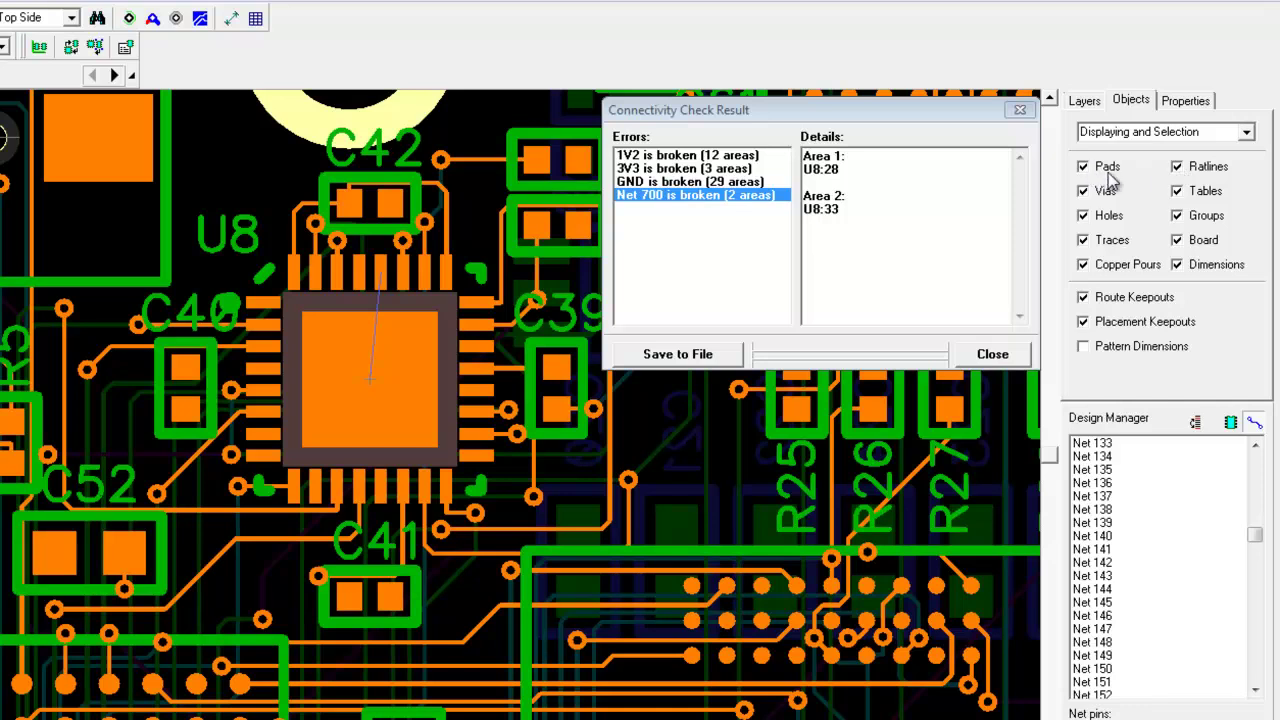
click(1247, 134)
click(1247, 136)
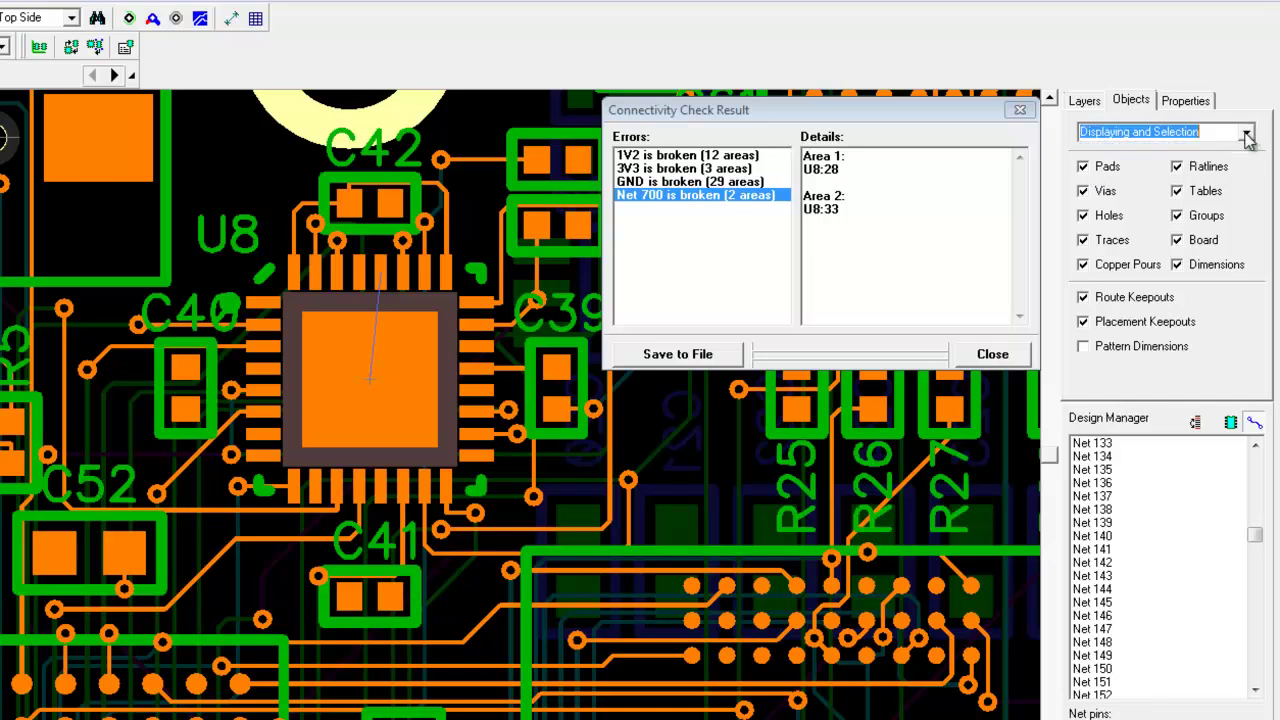
click(1084, 168)
click(1083, 167)
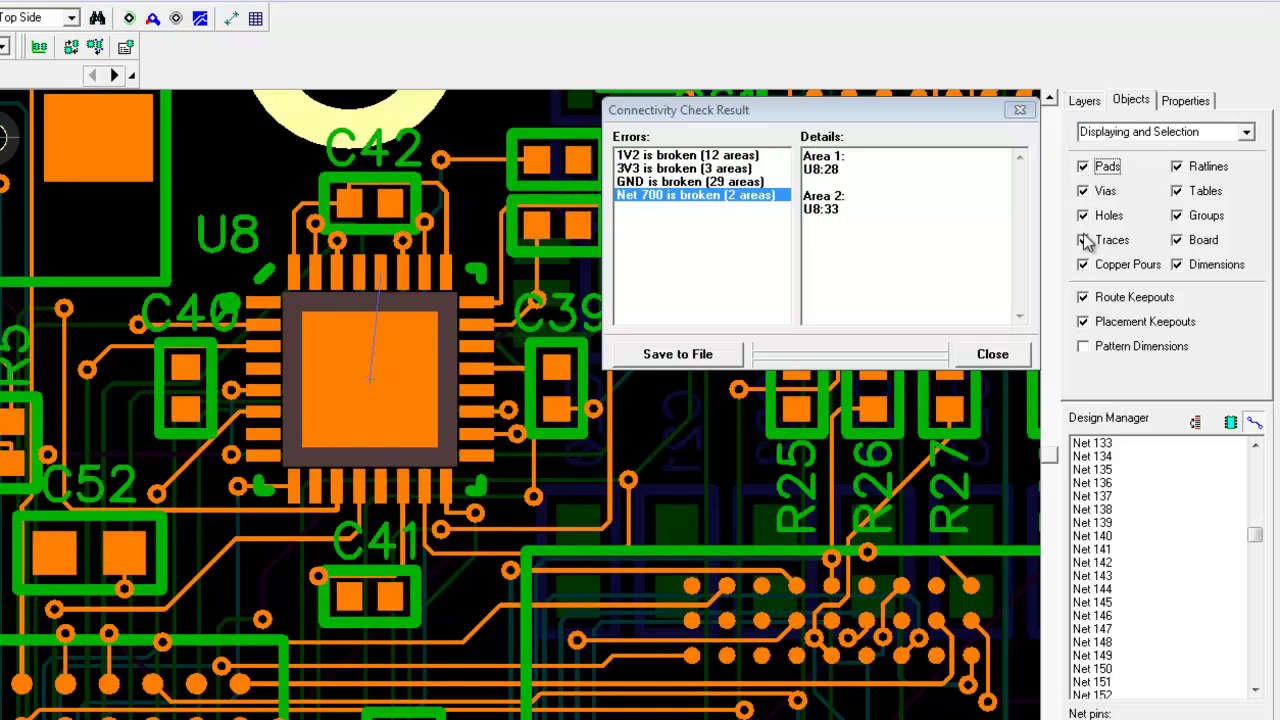
click(1084, 168)
click(1084, 168)
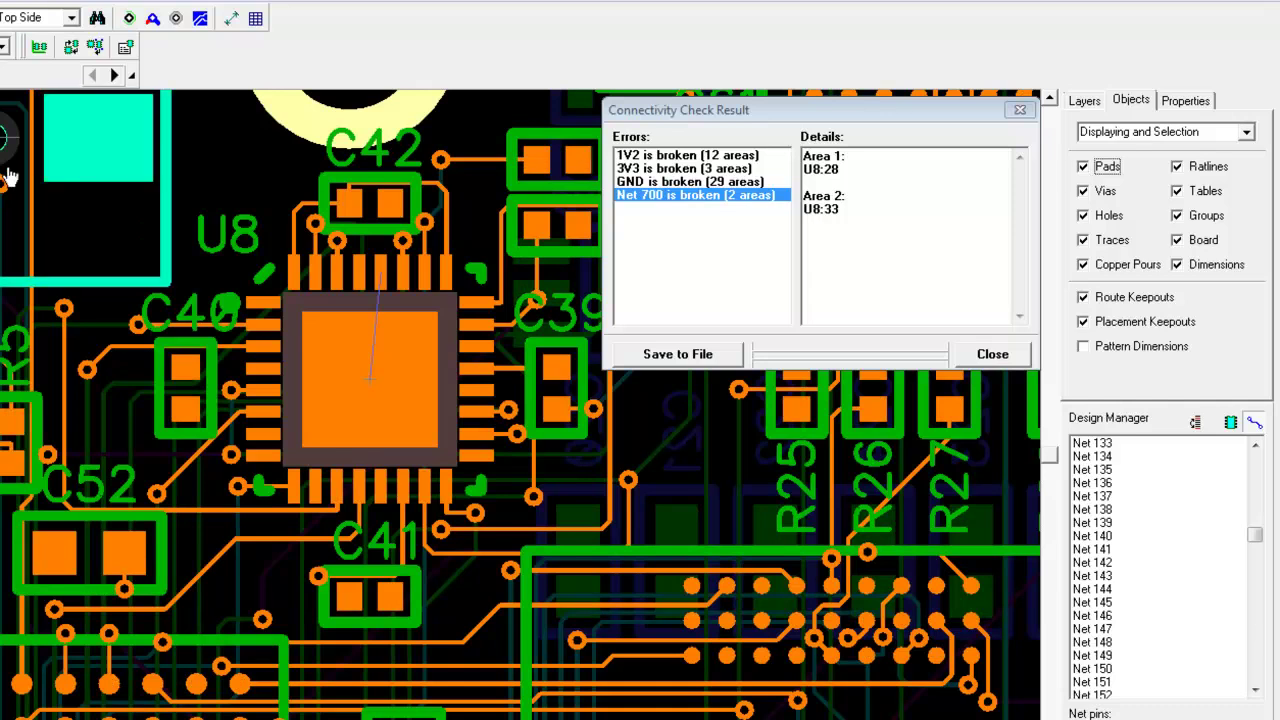
Hide the Top (1) layer and show it again.
click(1081, 104)
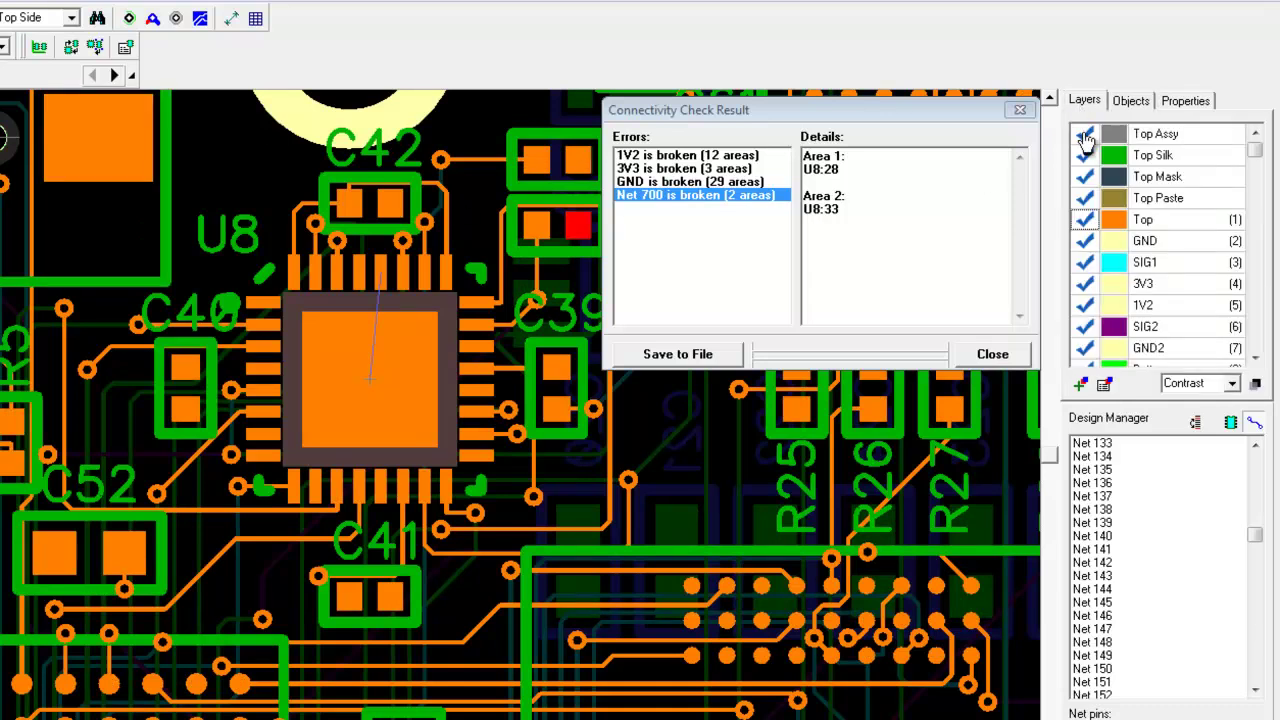
click(1084, 220)
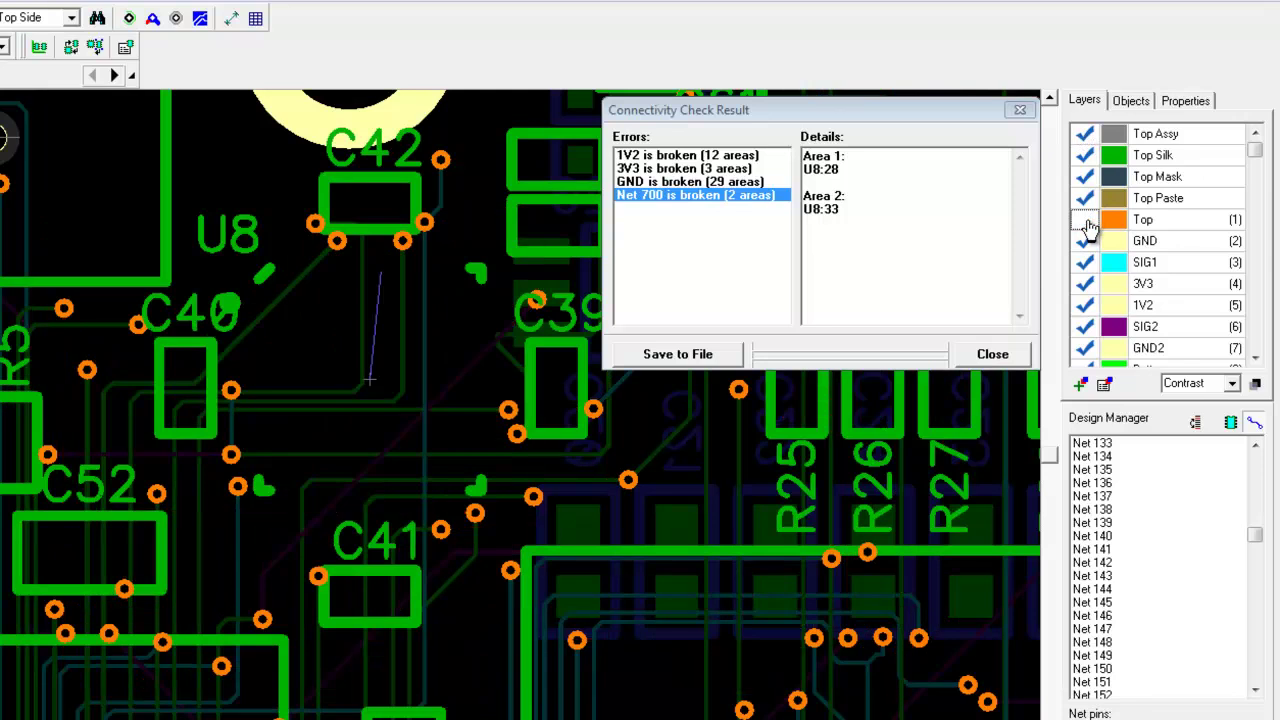
click(1084, 220)
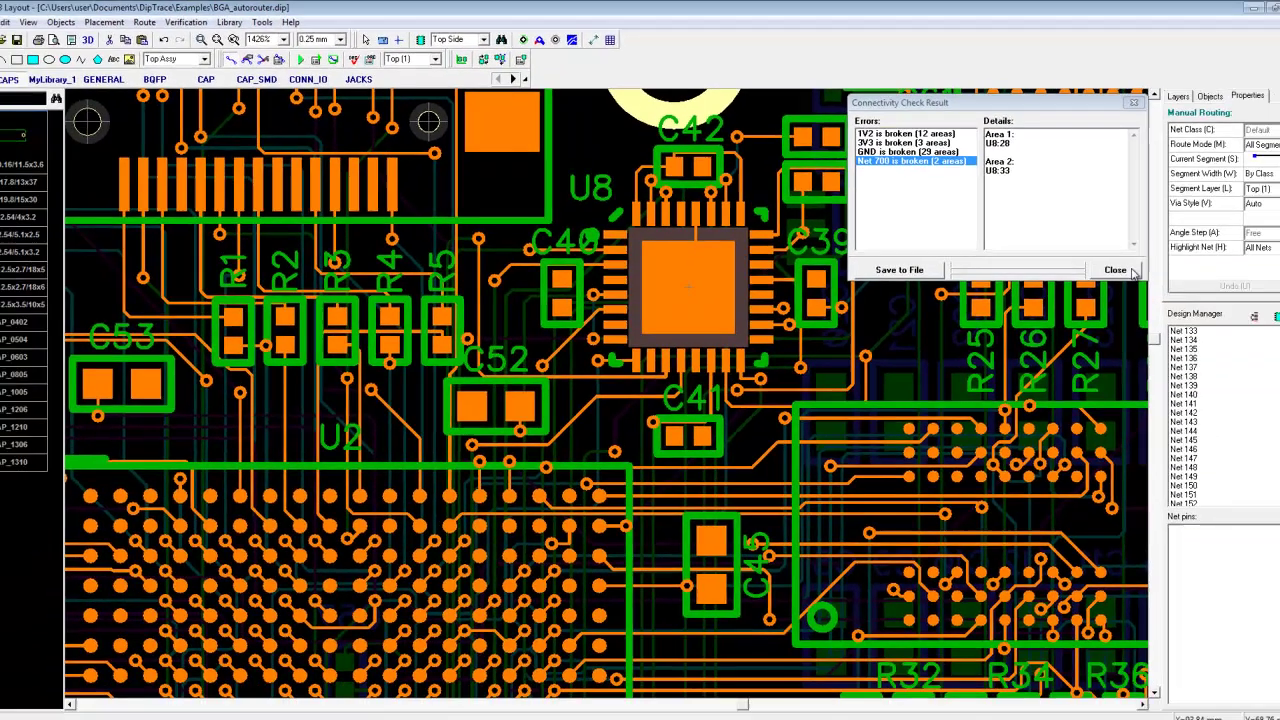
Close the old connectivity results, rerun the net connectivity check and review the error details for the GND net.
key(Escape)
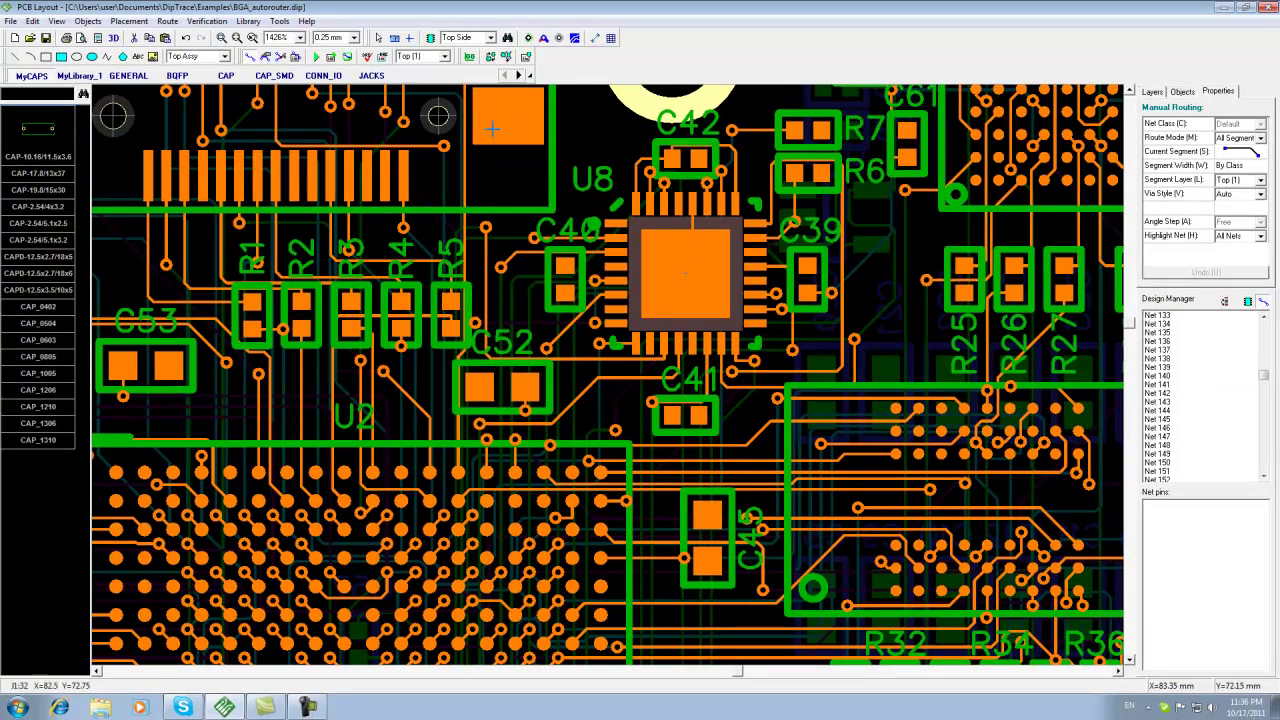
click(247, 21)
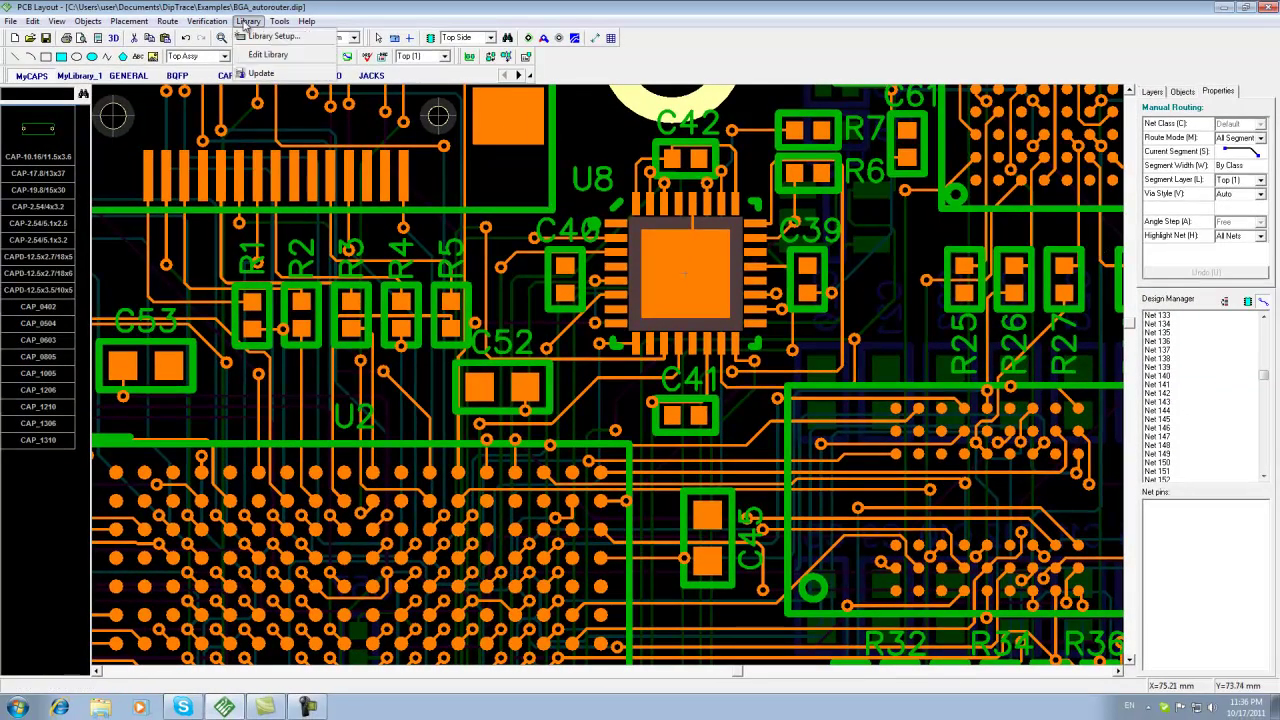
mouse_move(222, 27)
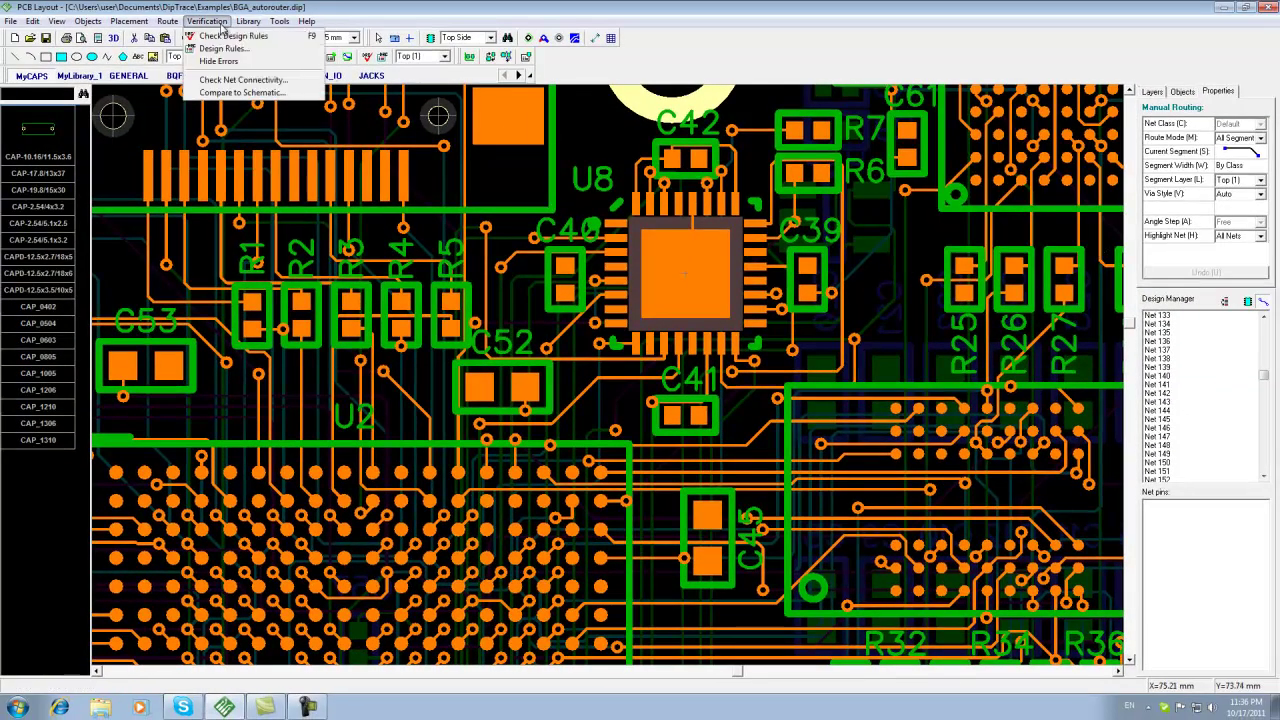
click(238, 80)
click(613, 405)
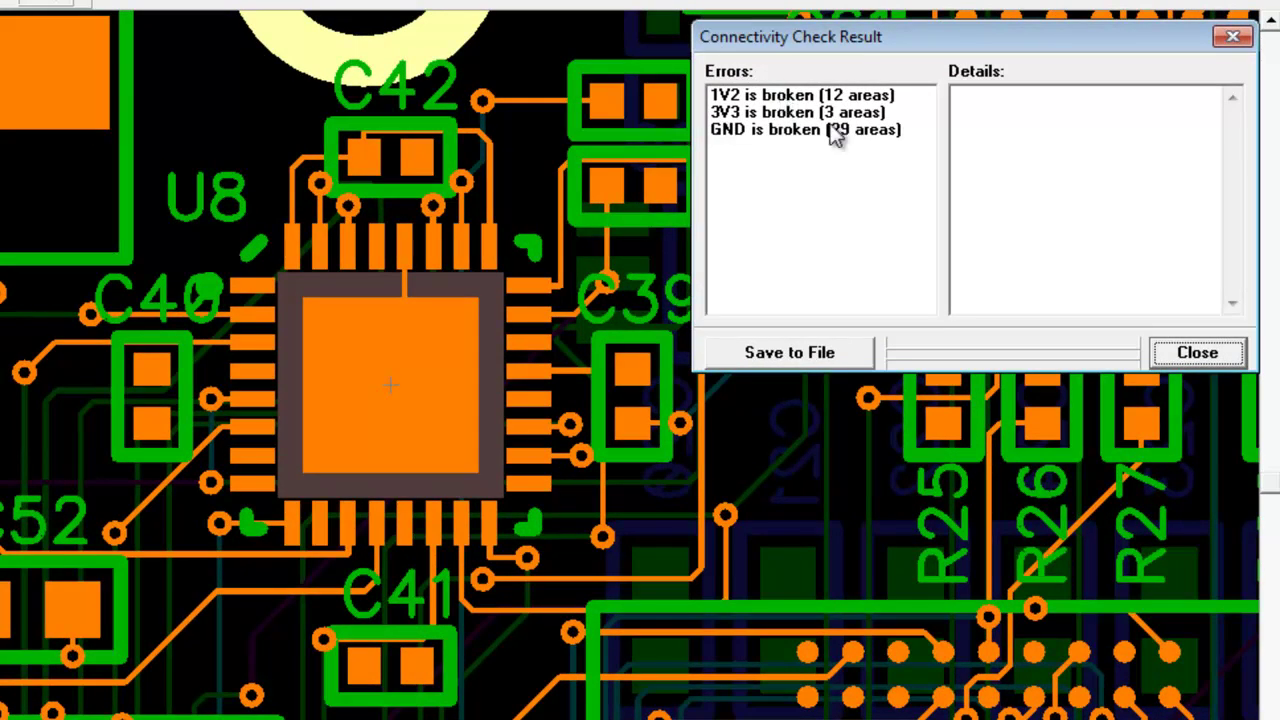
click(776, 130)
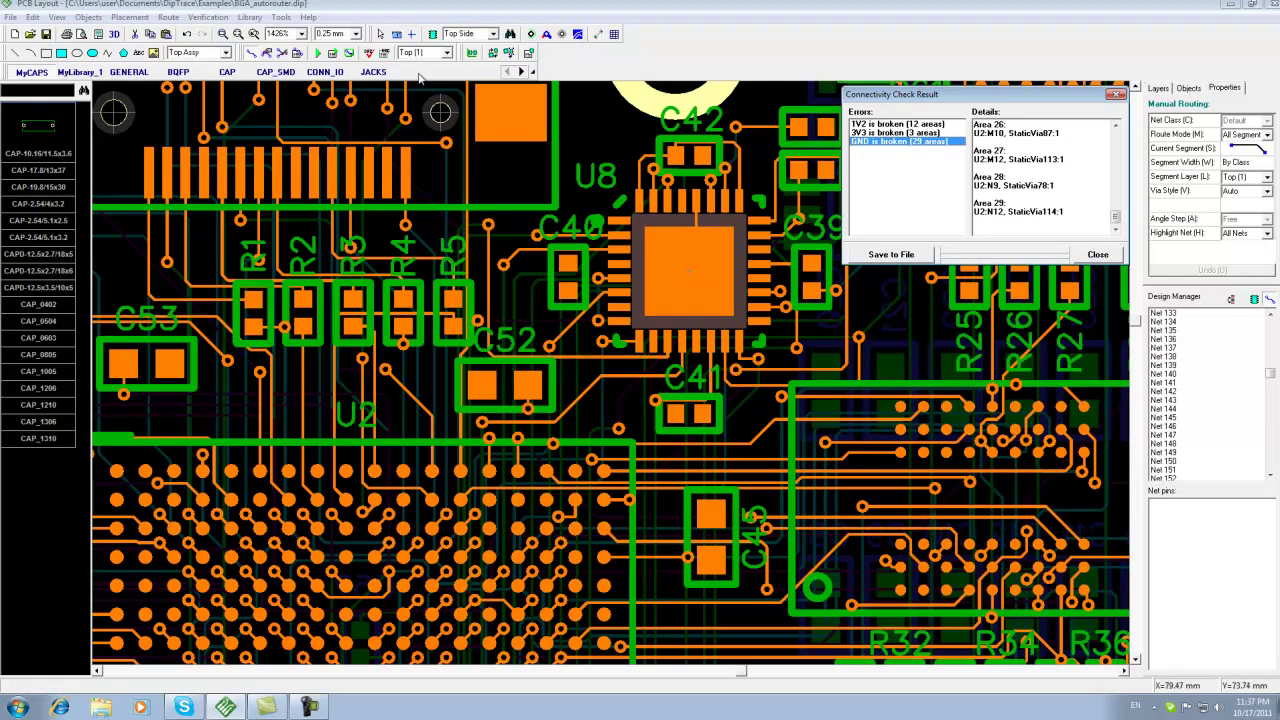
Draw a small triangular copper pour outline around C52 on the GND (2) layer.
click(446, 52)
click(435, 78)
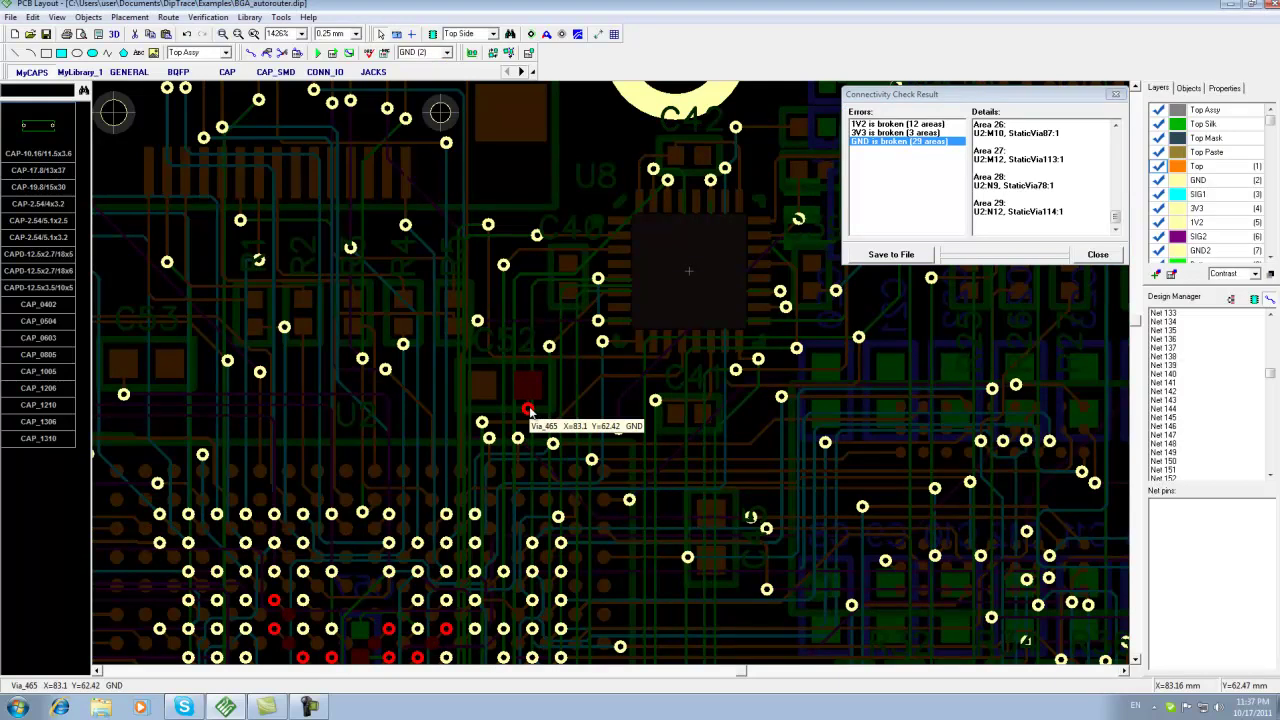
scroll(567, 408, down, 7)
right_drag(579, 374, 569, 350)
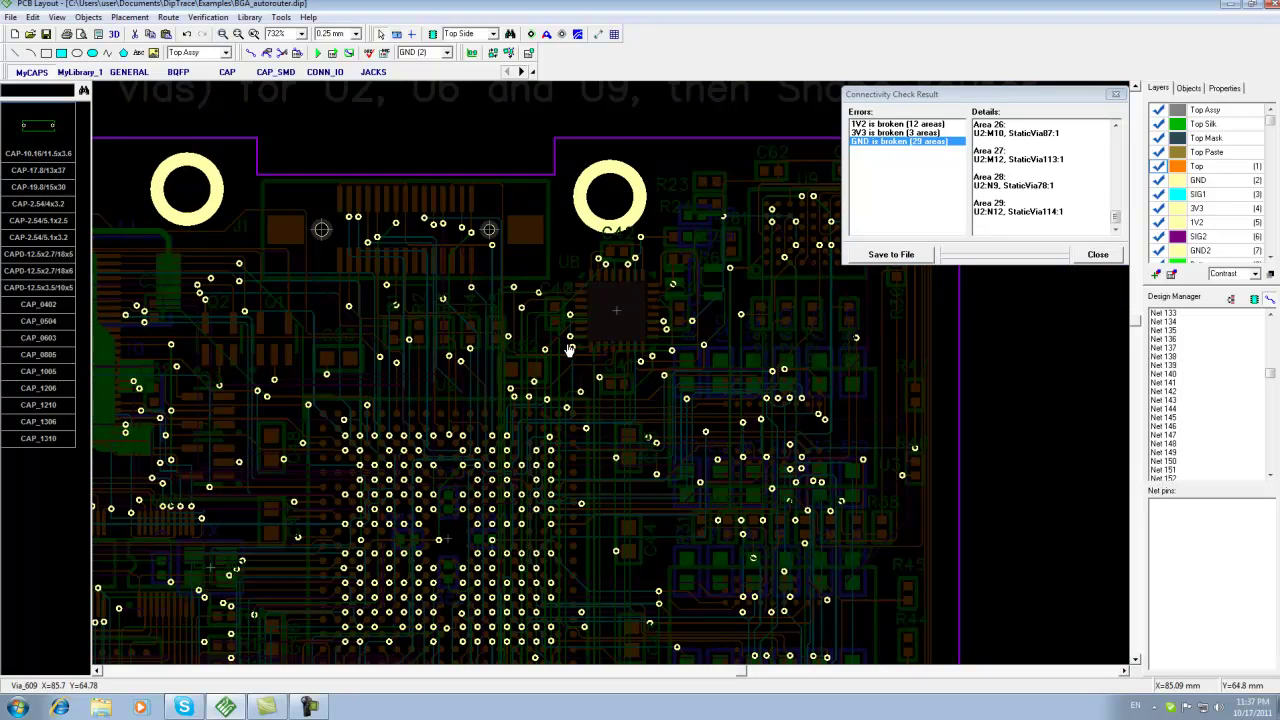
click(502, 356)
click(540, 322)
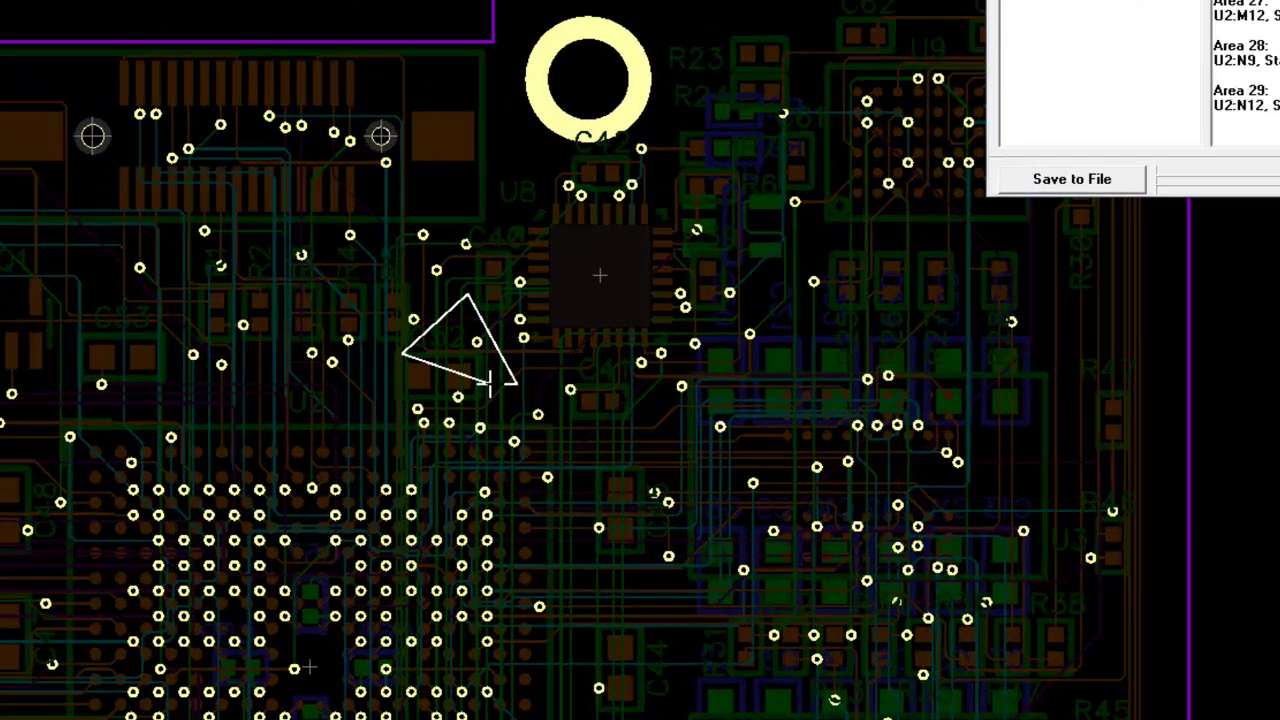
right_click(566, 373)
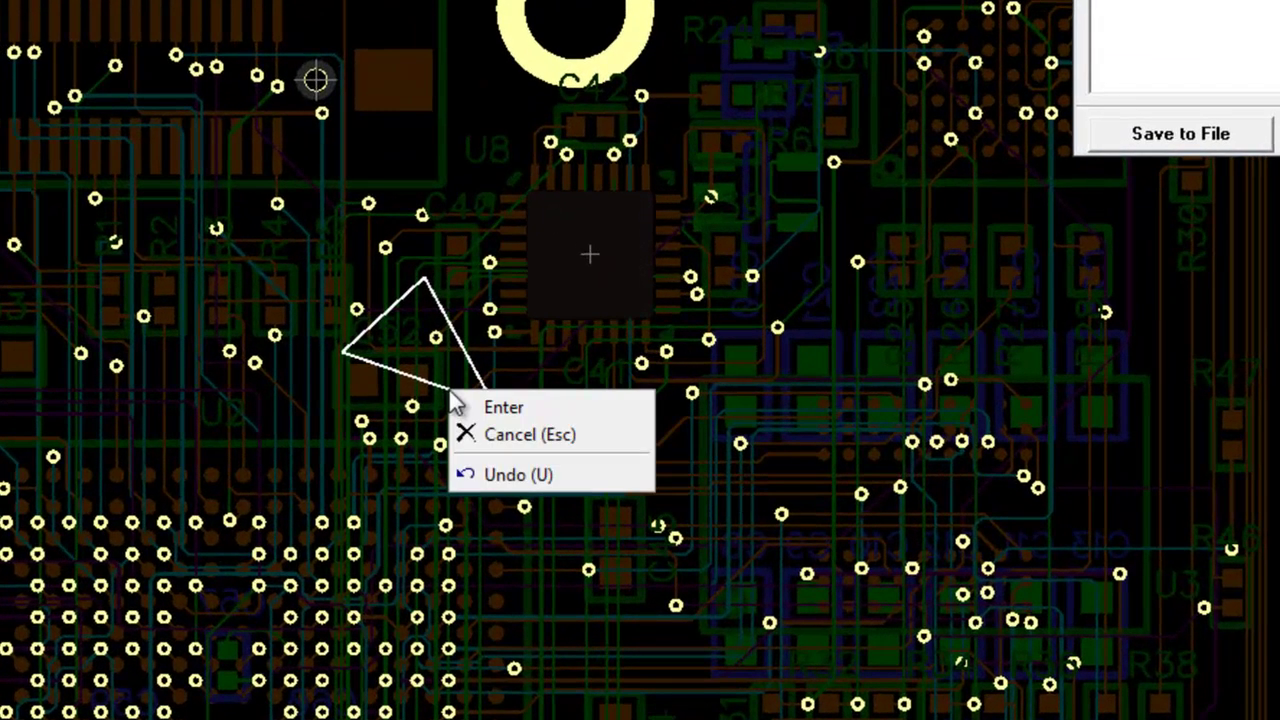
click(505, 412)
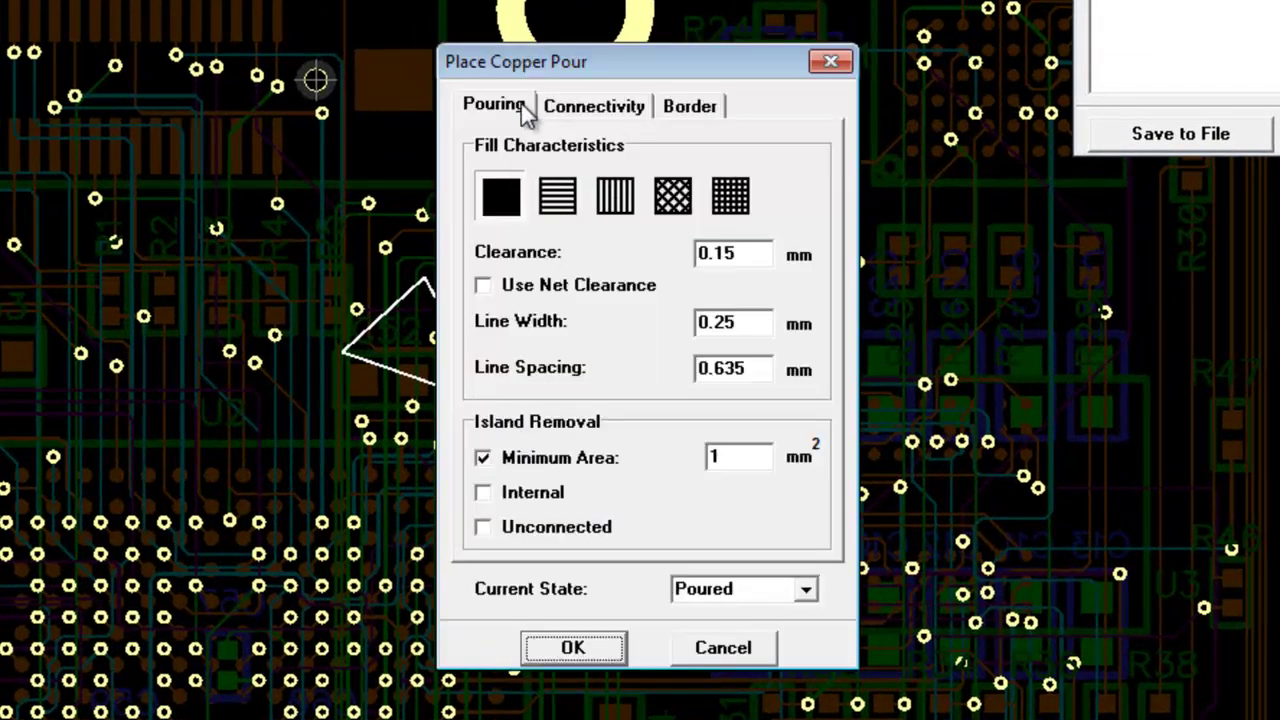
Place the solid copper pour connected to GND, with its border depending on the board at 0.66 mm clearance.
click(758, 255)
click(752, 321)
click(760, 369)
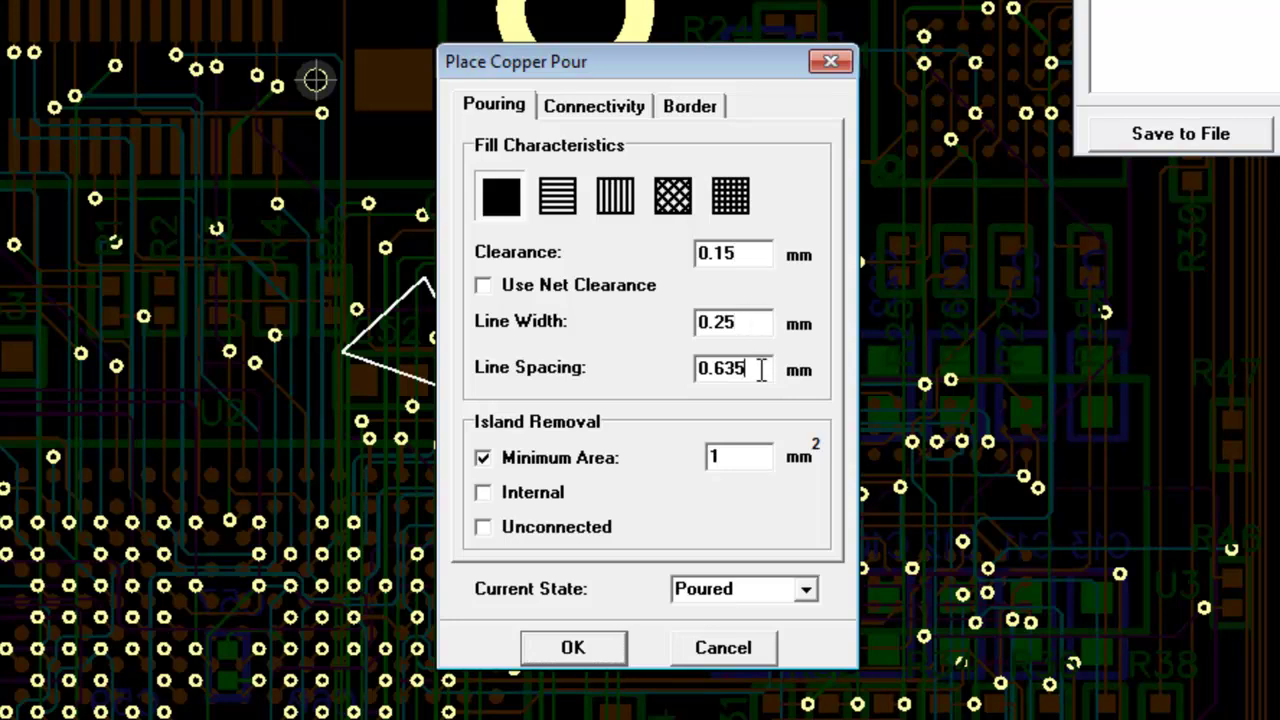
click(588, 108)
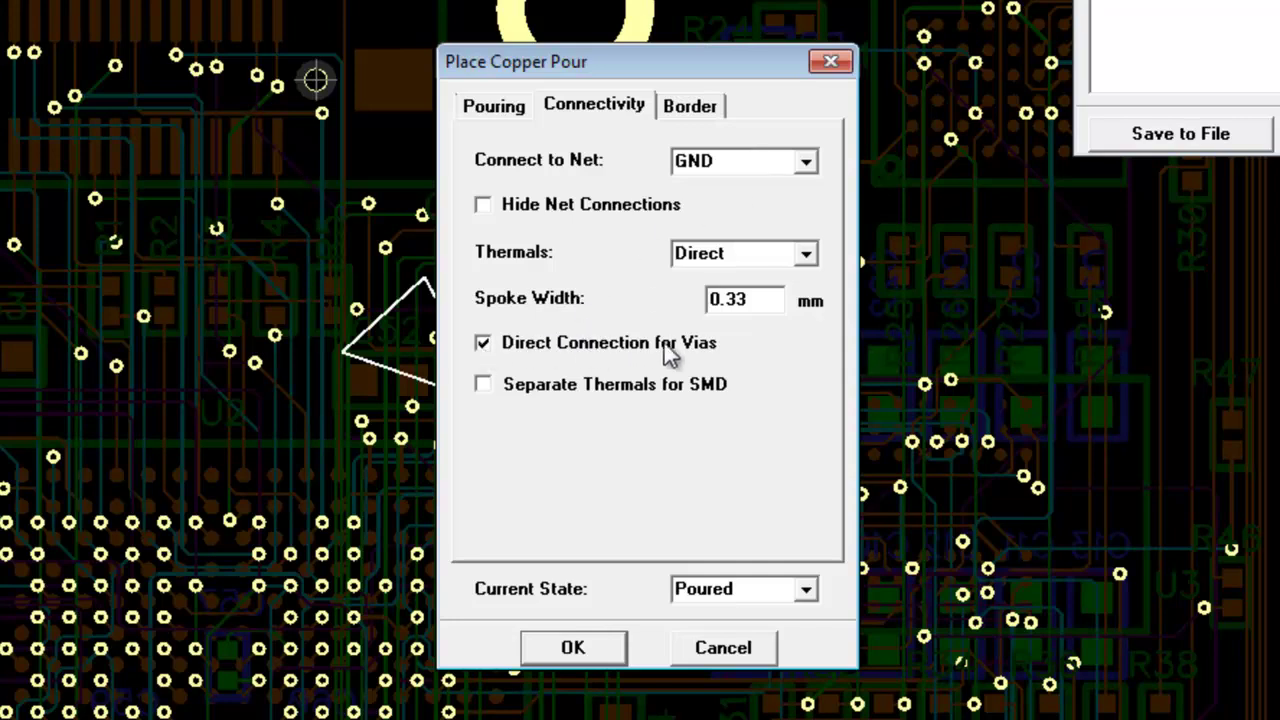
click(603, 640)
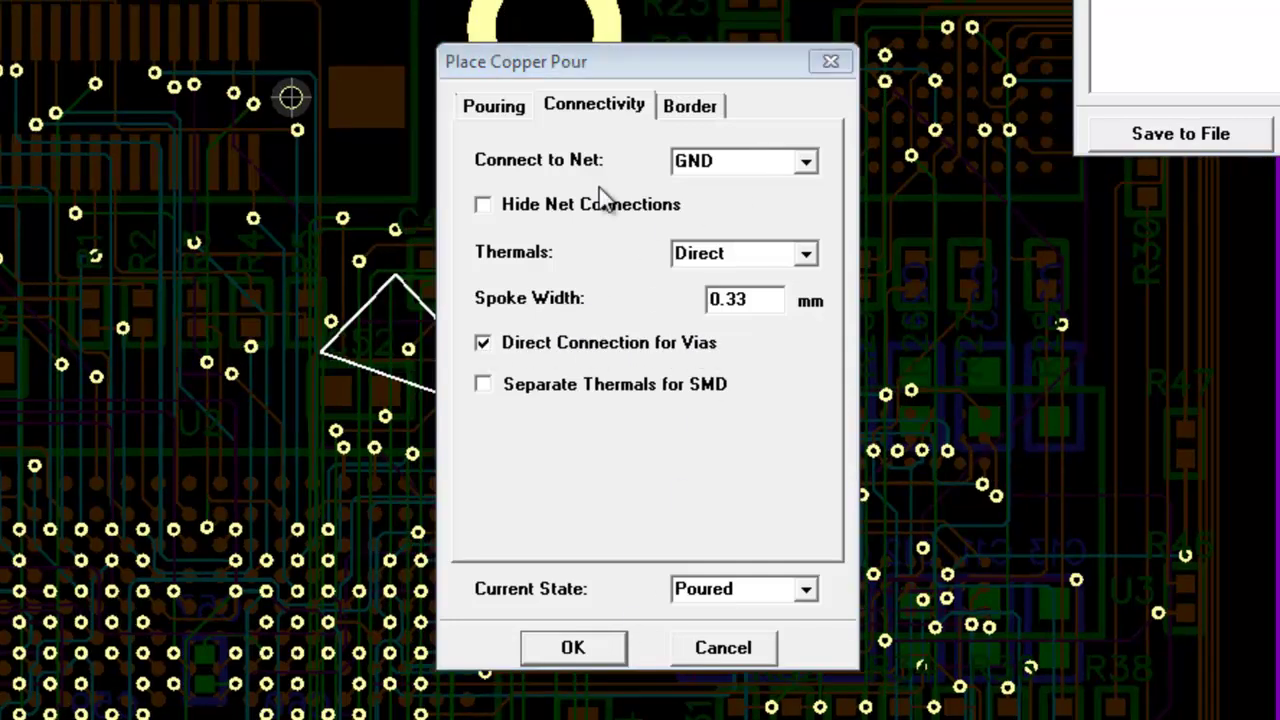
click(700, 108)
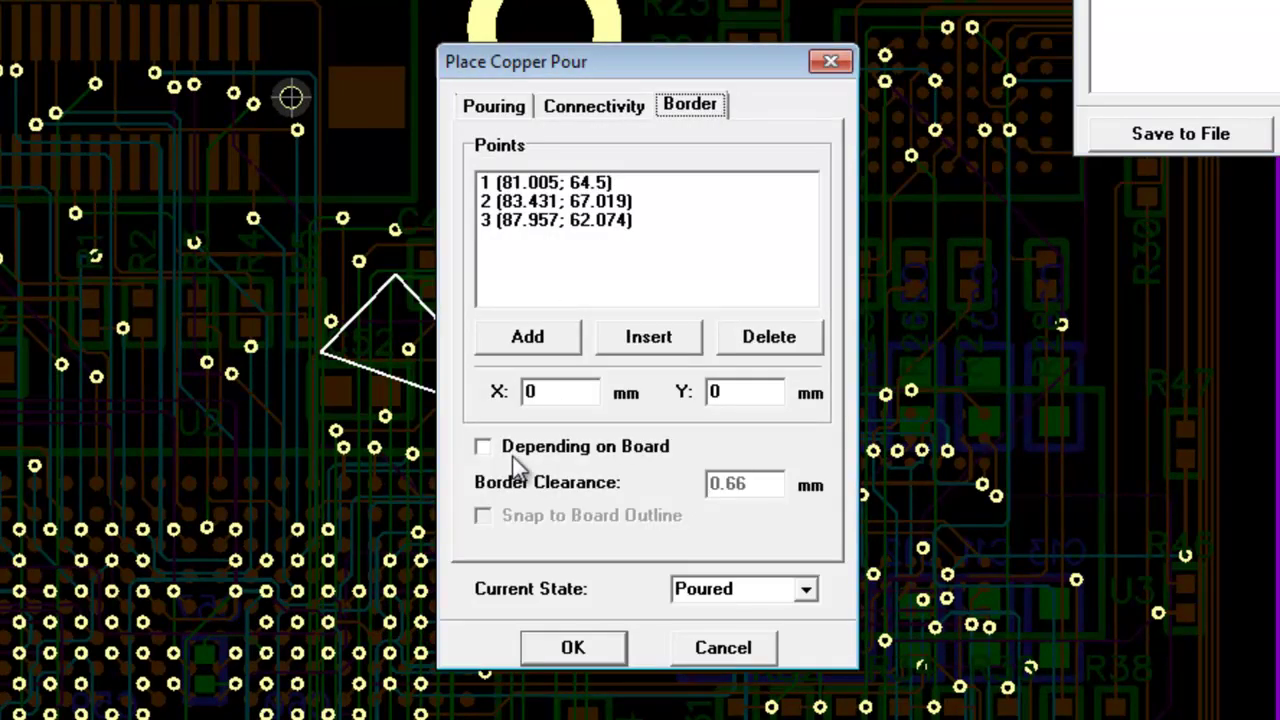
click(483, 446)
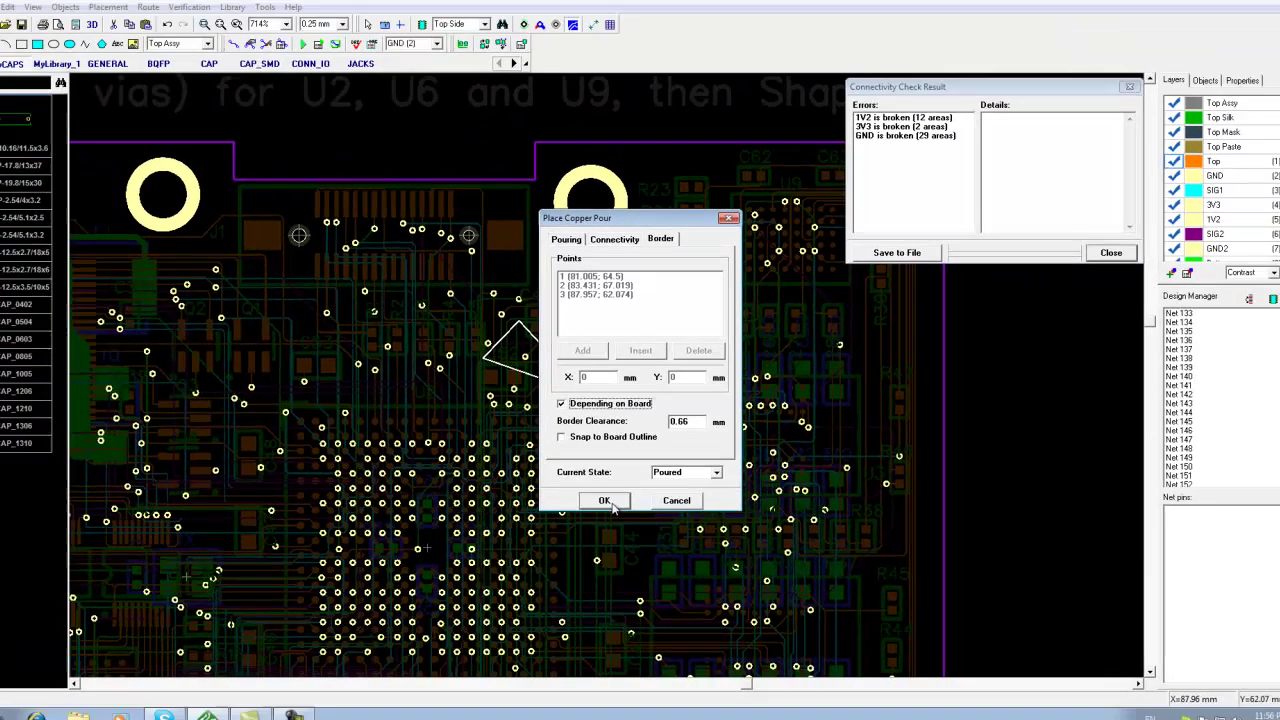
click(573, 647)
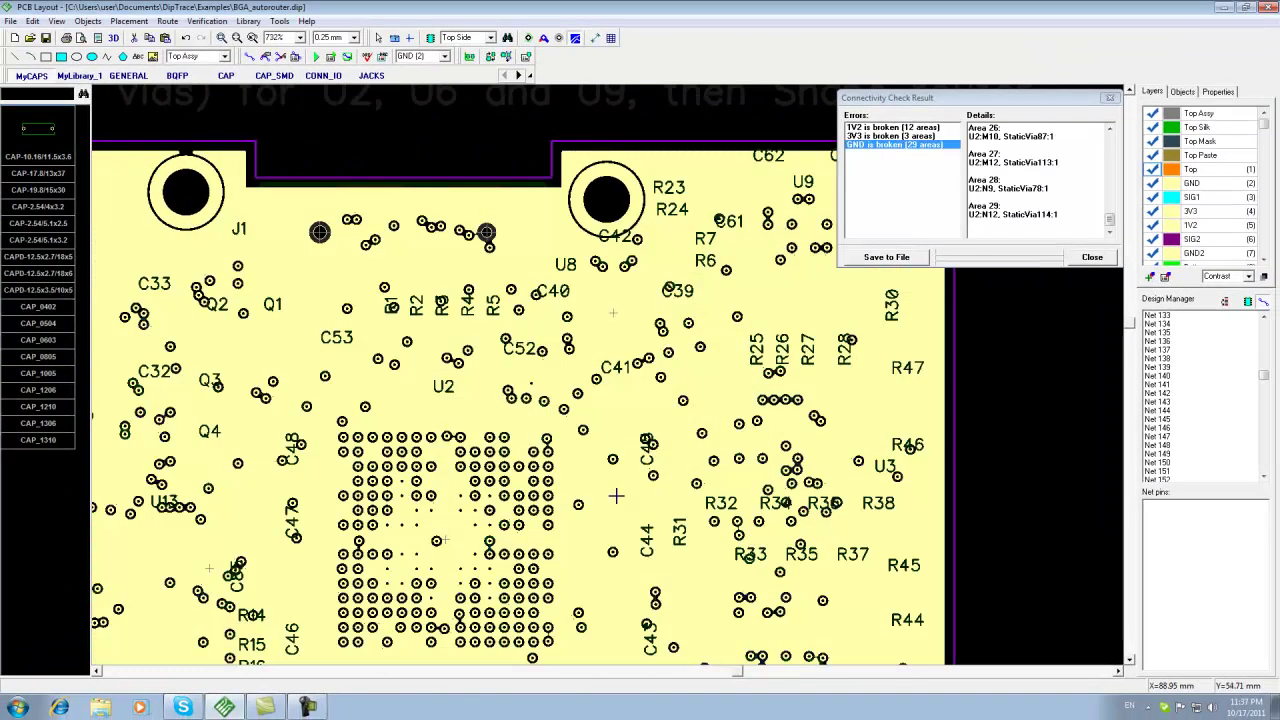
Dismiss the old connectivity results and recheck net connectivity with traces, shapes and copper pours as connectors.
click(1092, 257)
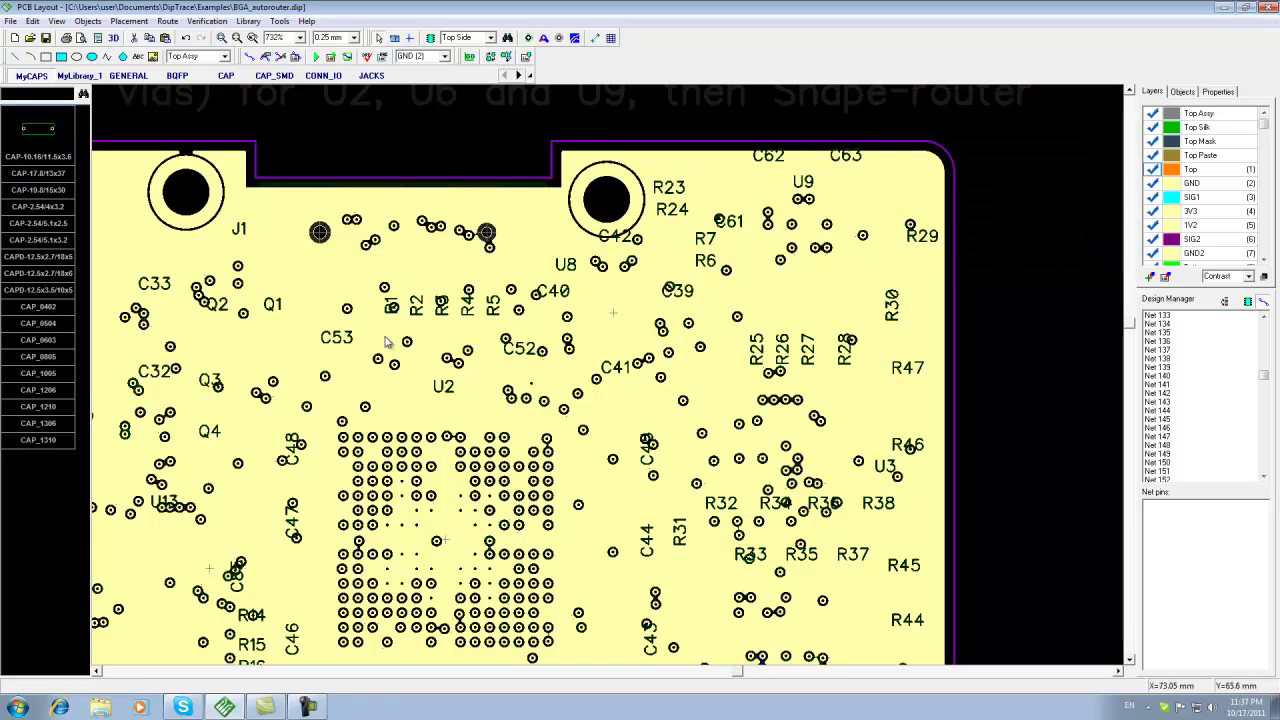
right_drag(385, 338, 502, 284)
click(207, 21)
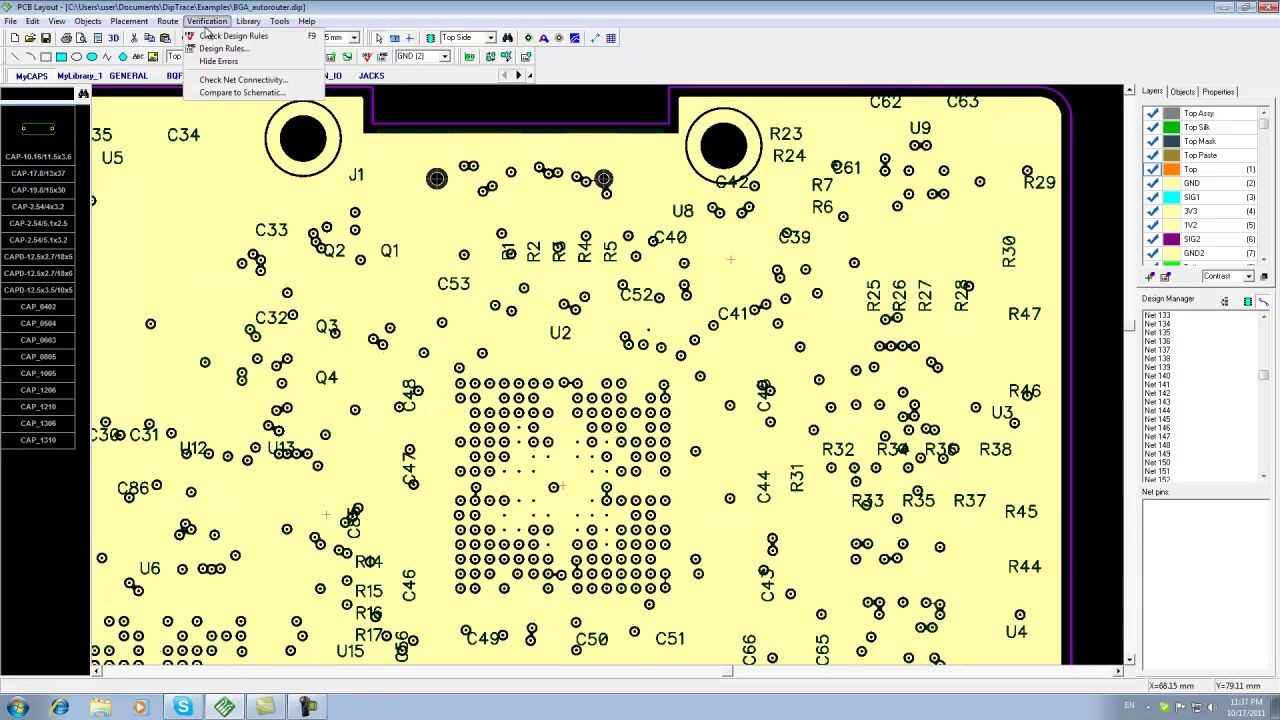
click(300, 90)
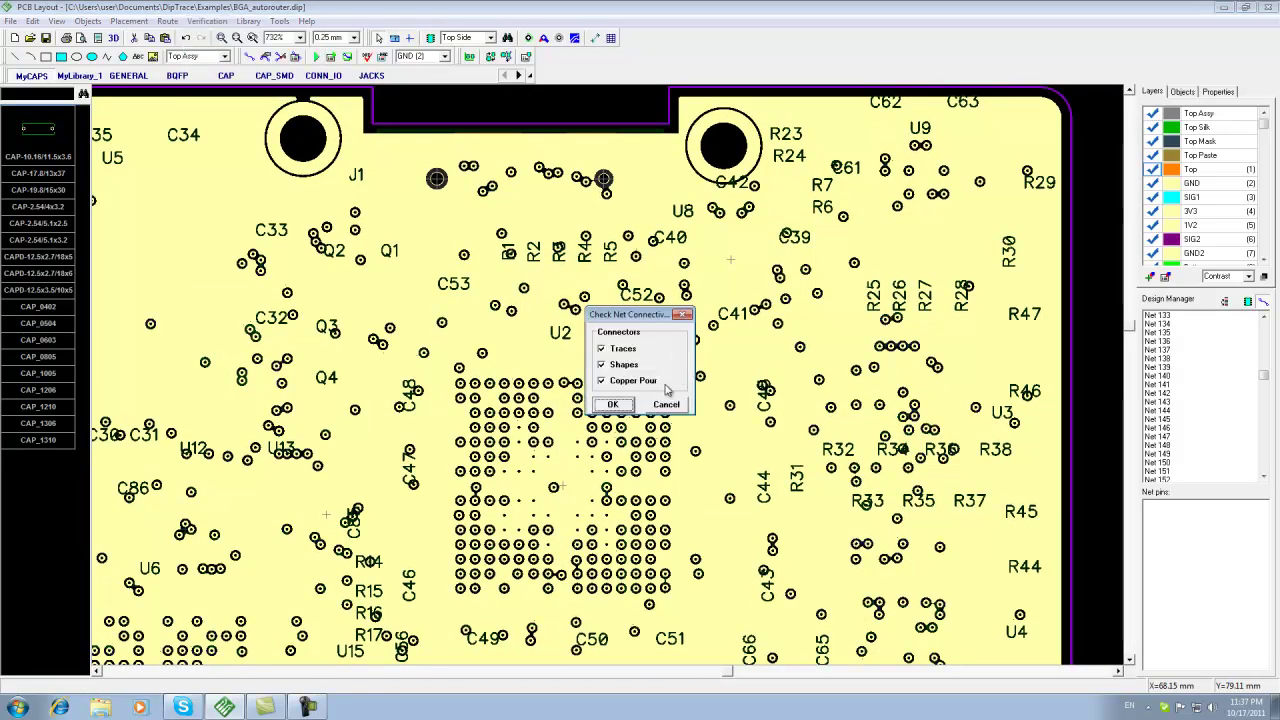
click(614, 405)
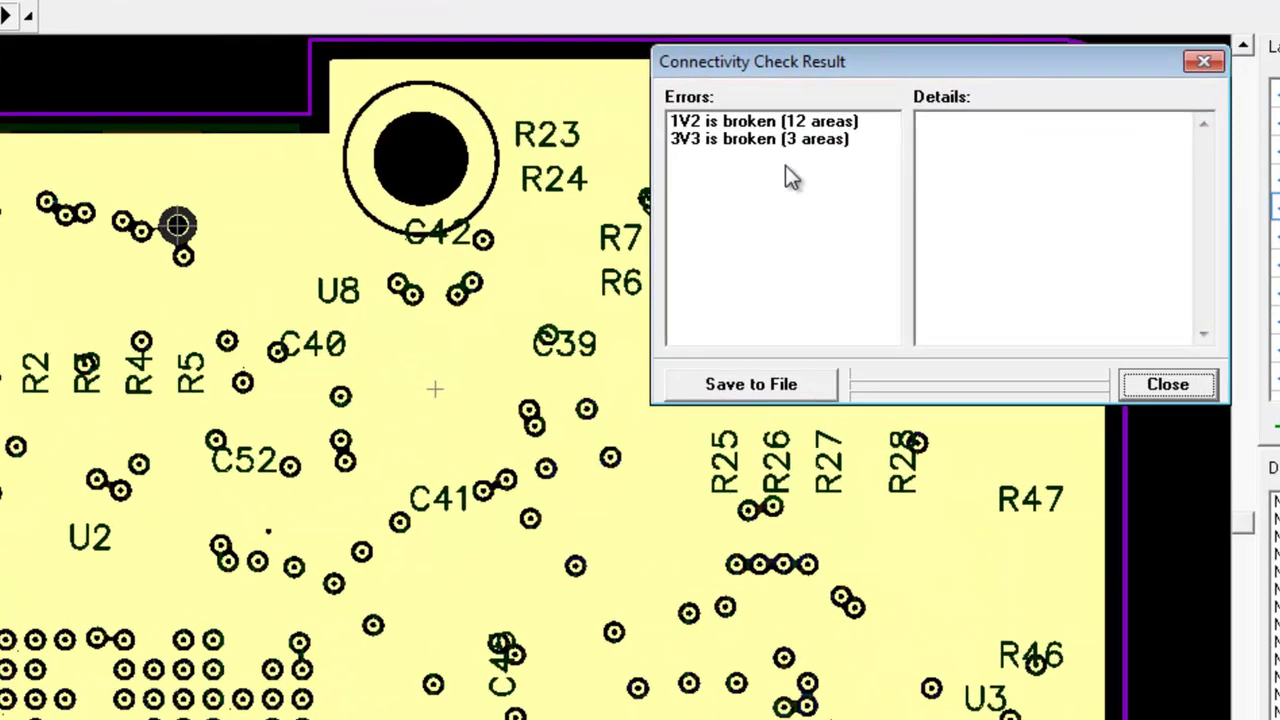
Review the connectivity error details for the 1V2 and 3V3 nets and close the results.
click(901, 124)
click(774, 140)
click(766, 122)
click(765, 139)
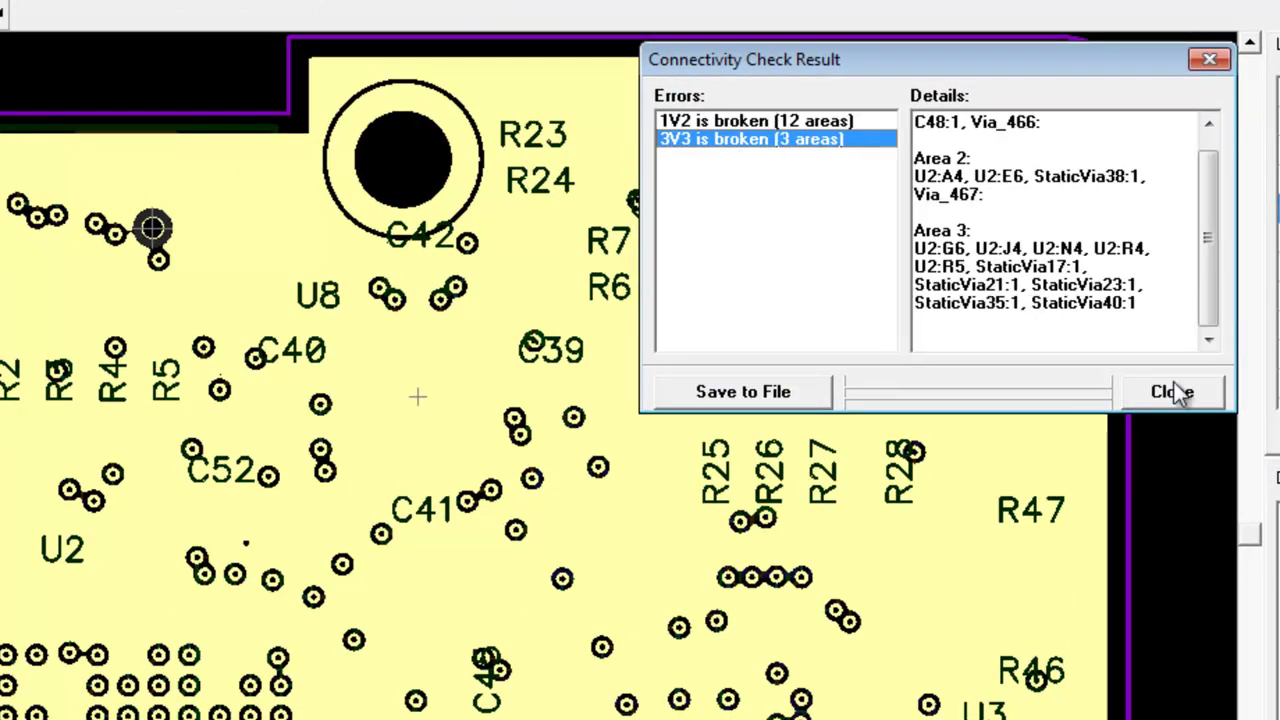
click(1172, 391)
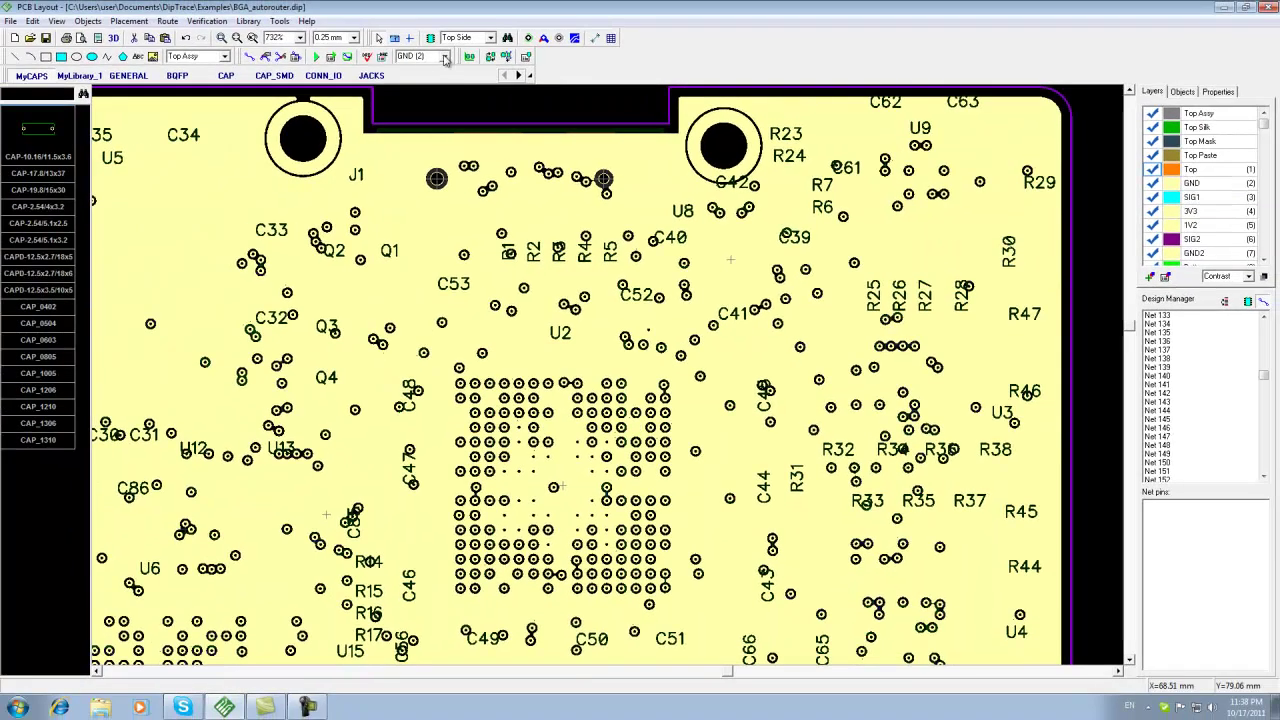
Draw a triangular outline near C53 on the 3V3 (4) layer and place it as a copper pour connected to 3V3.
click(445, 57)
click(423, 95)
click(487, 268)
click(553, 230)
right_click(562, 291)
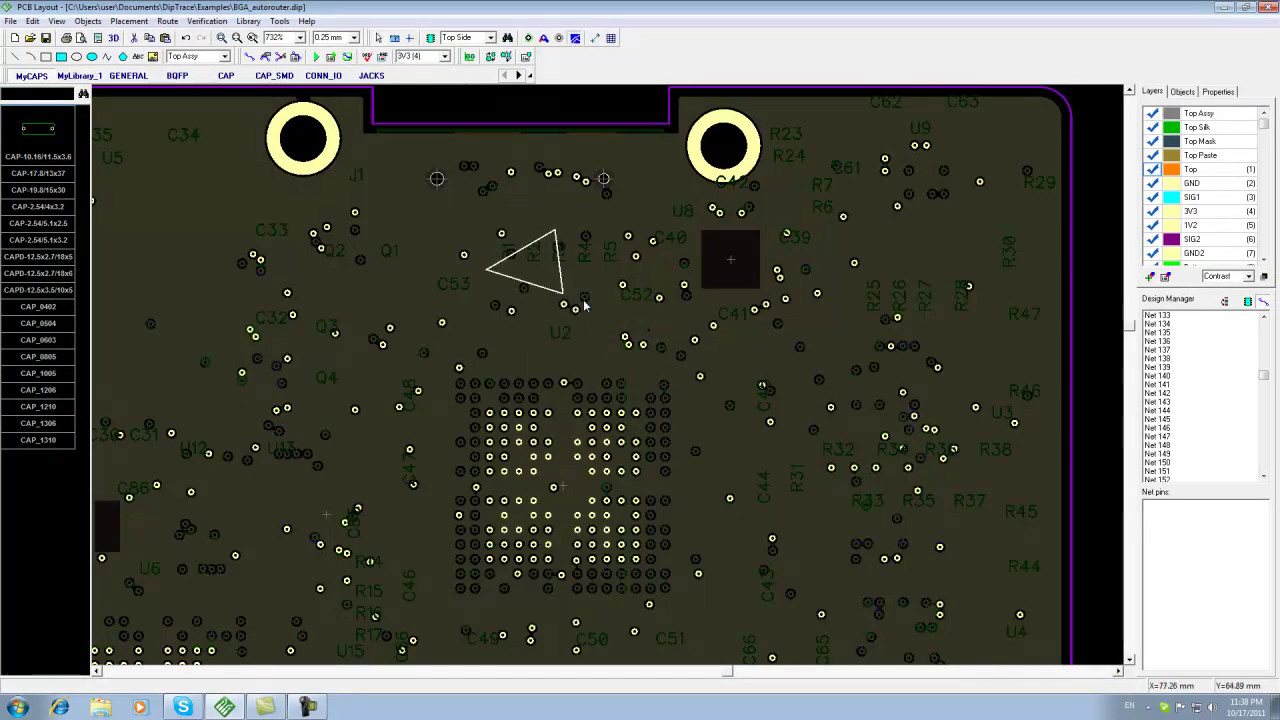
click(587, 302)
click(615, 245)
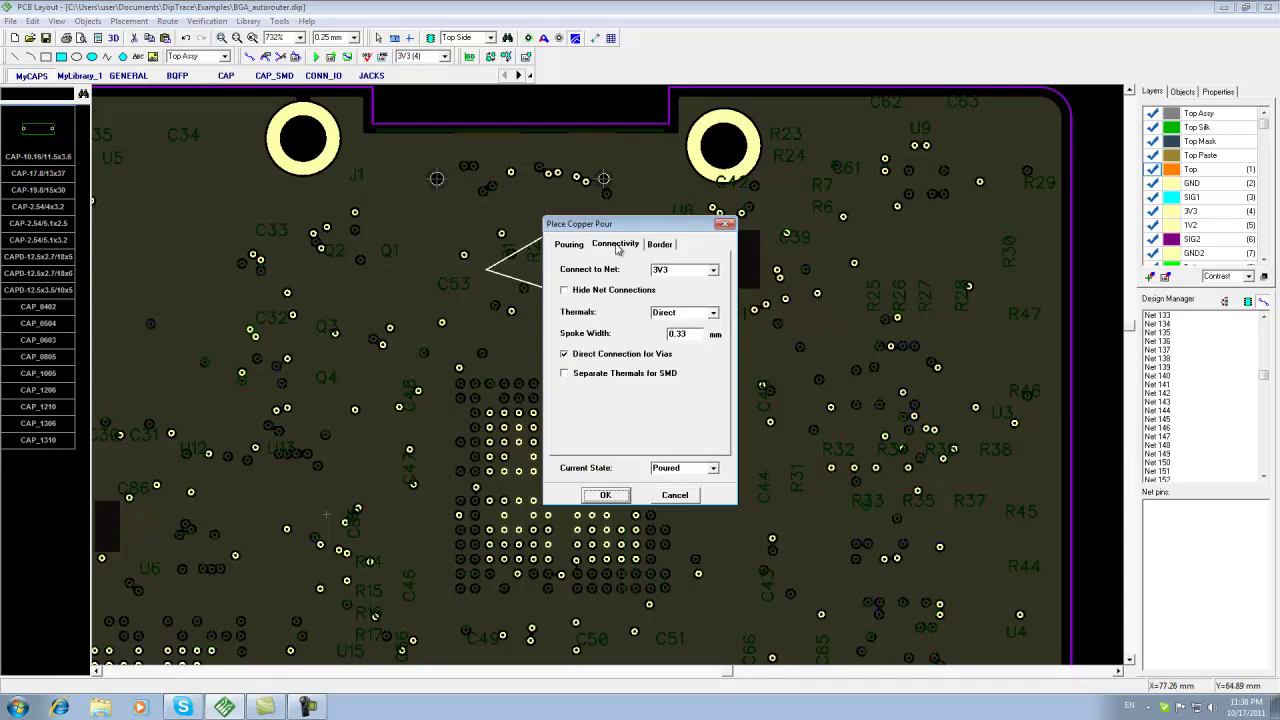
click(605, 495)
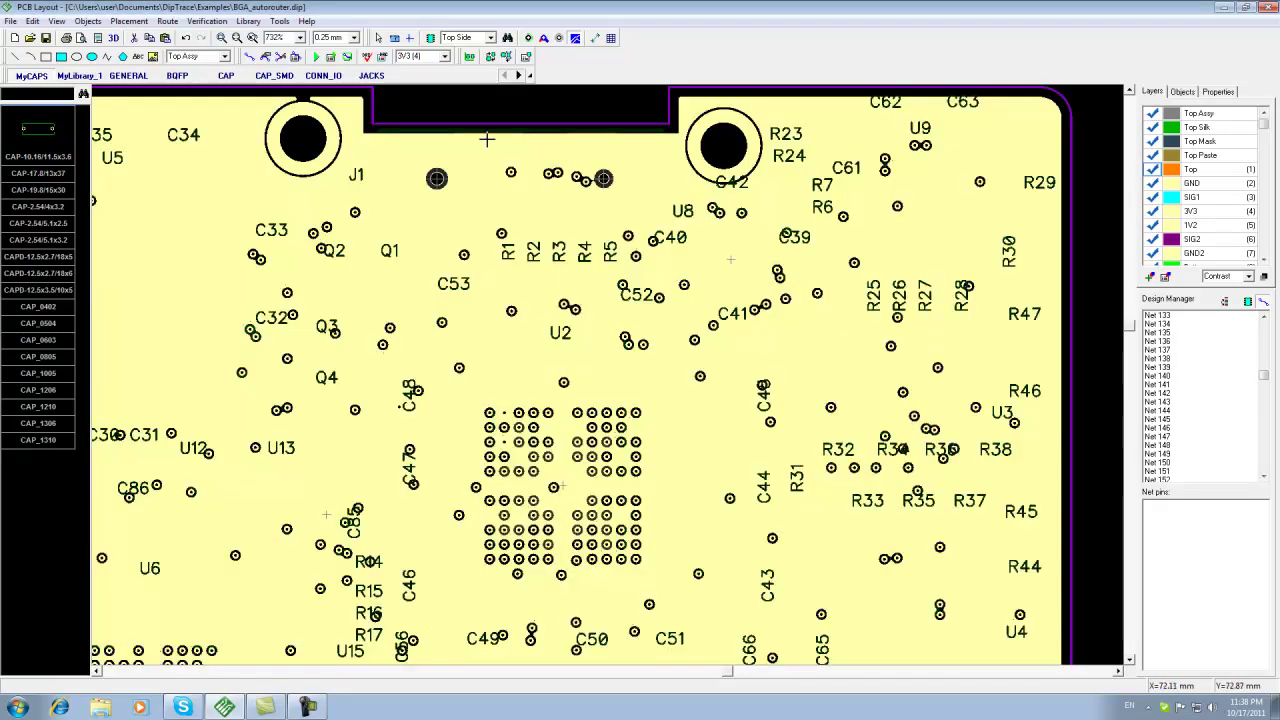
Draw a triangular outline above C53 on the 1V2 (5) layer and place it as a copper pour connected to 1V2.
click(445, 56)
click(410, 103)
right_click(498, 286)
click(528, 296)
click(613, 245)
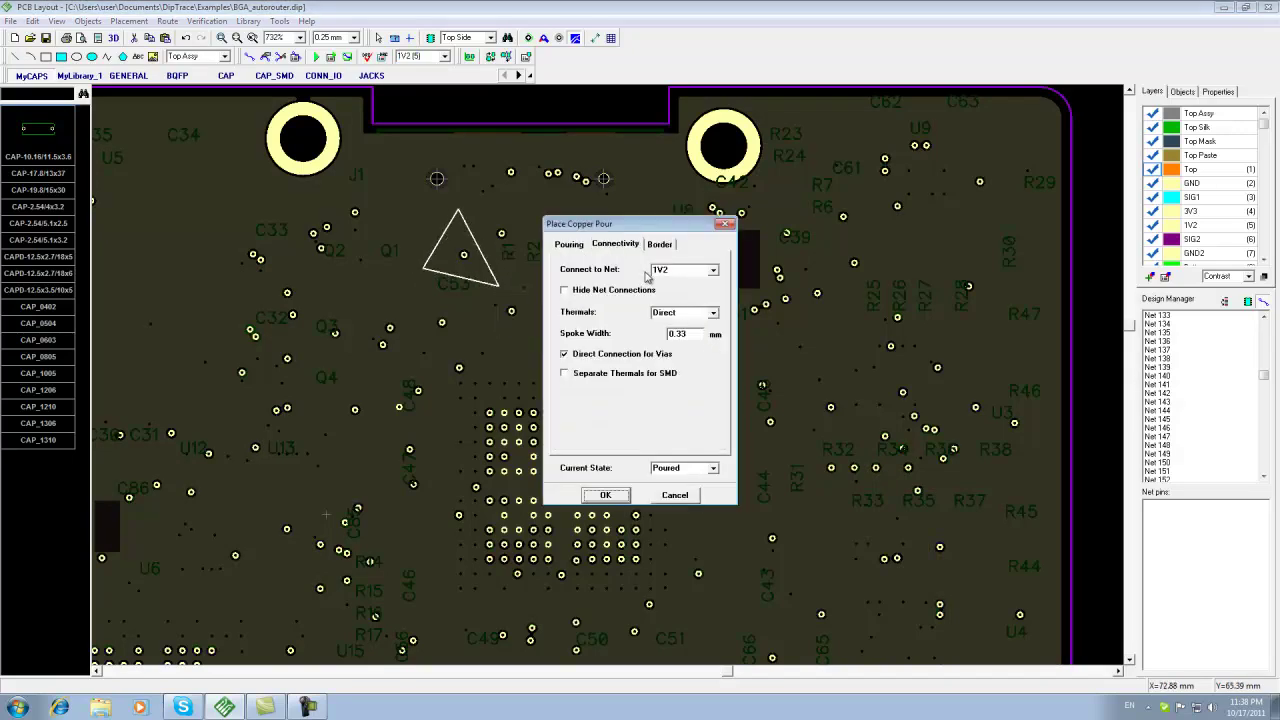
click(606, 495)
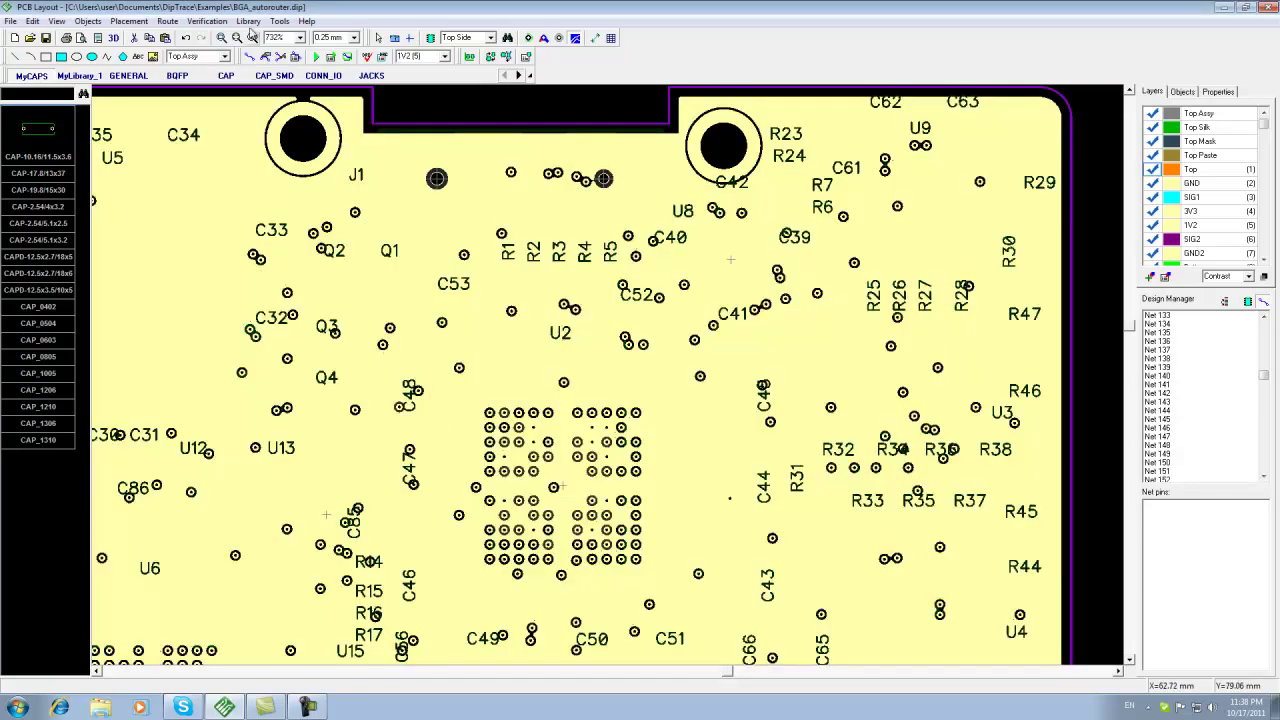
Run the net connectivity check again with traces, shapes and copper pours, and dismiss its message.
click(207, 21)
click(258, 81)
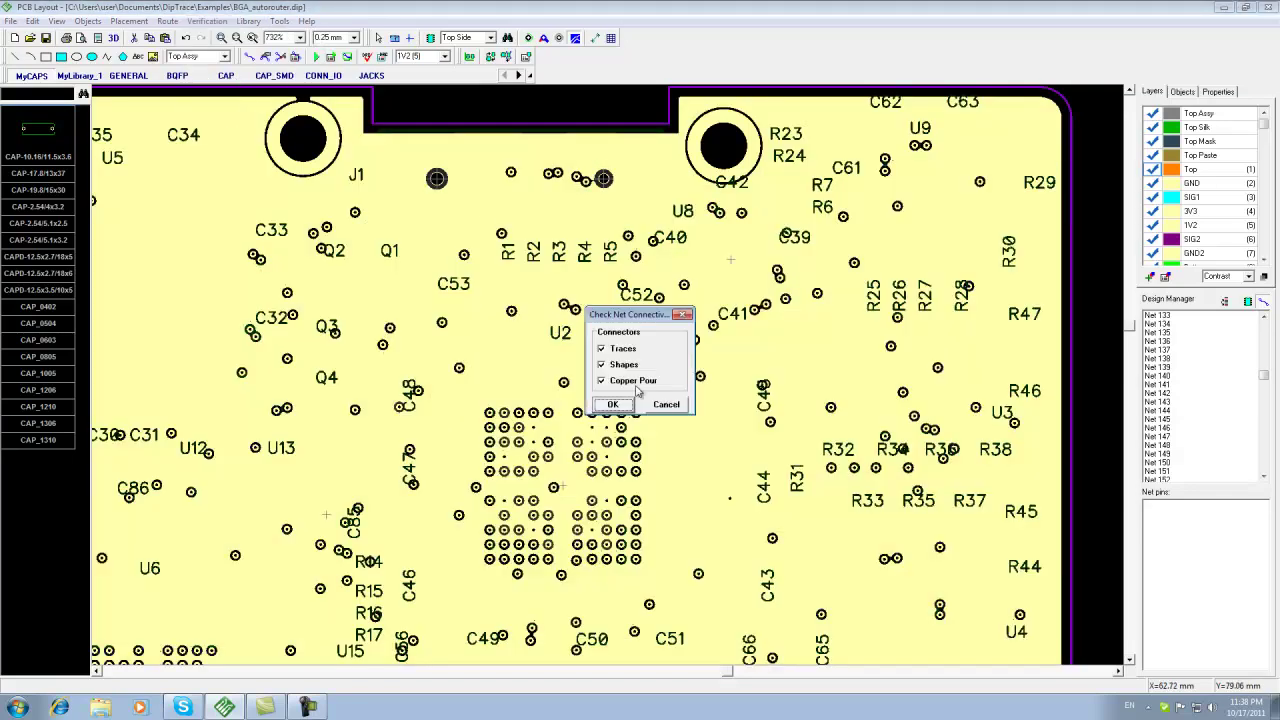
click(613, 405)
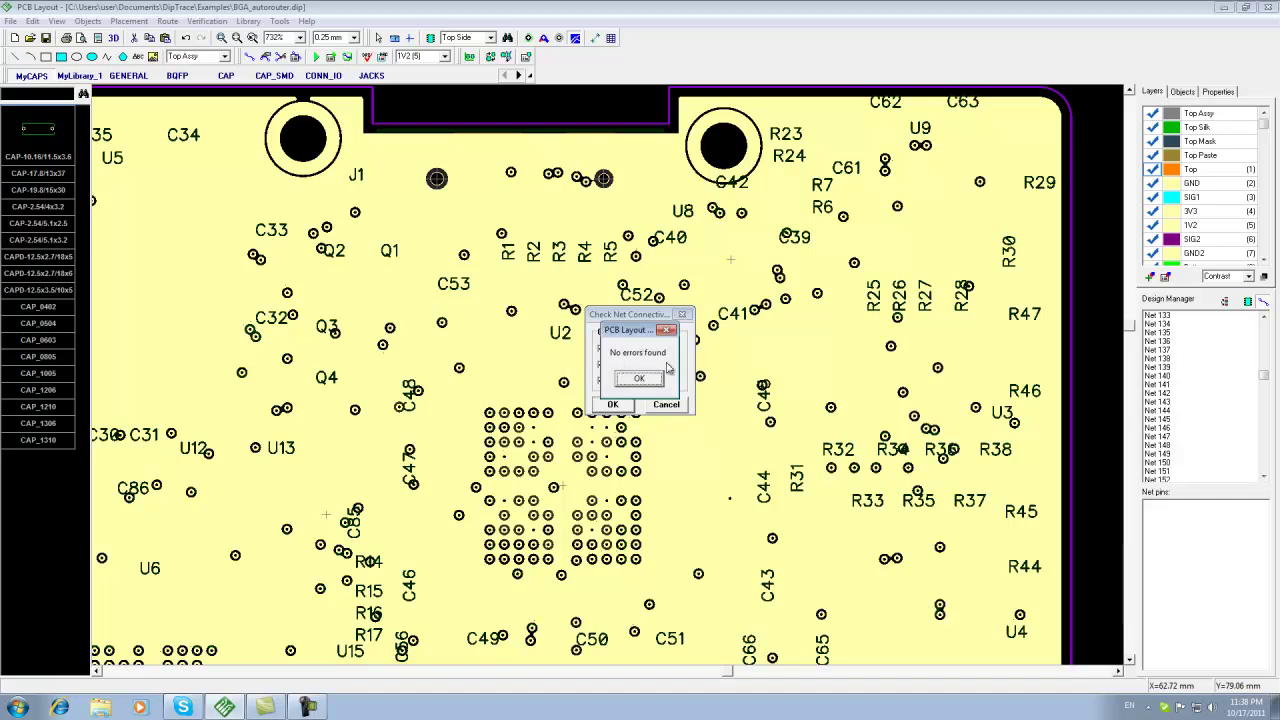
click(640, 380)
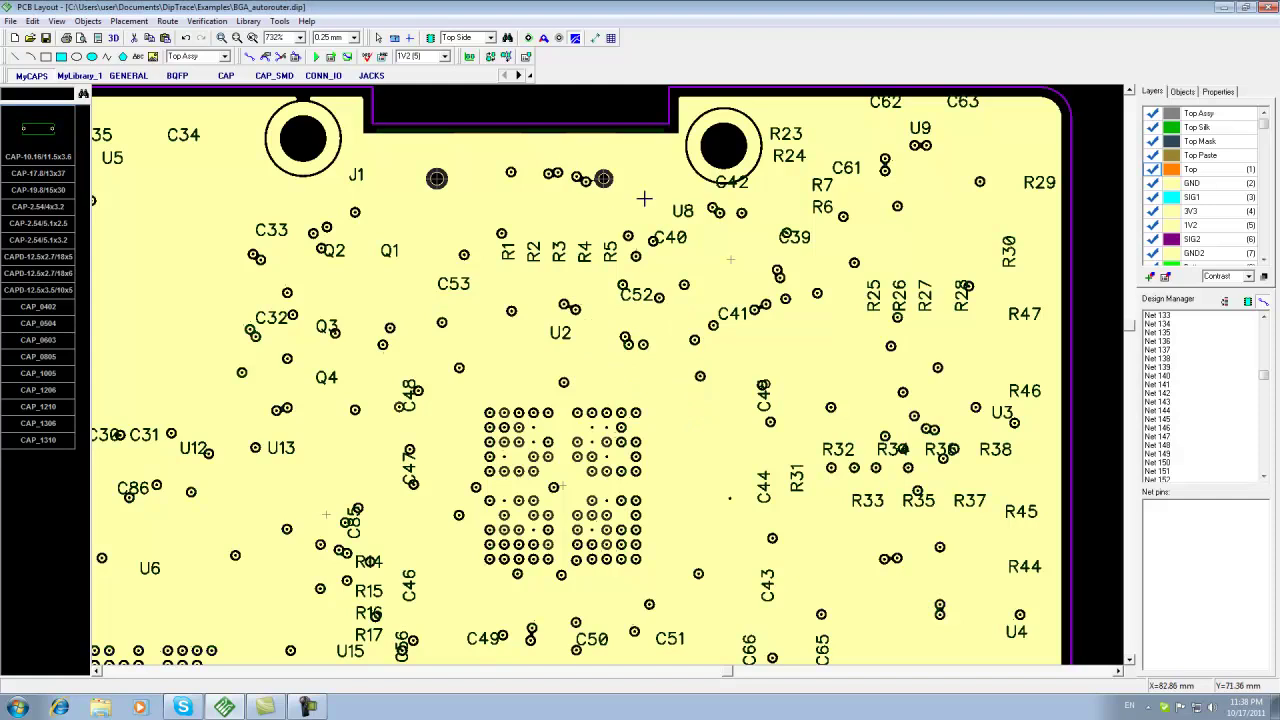
Make Top (1) the active layer and show the whole board.
click(446, 57)
click(420, 72)
click(237, 38)
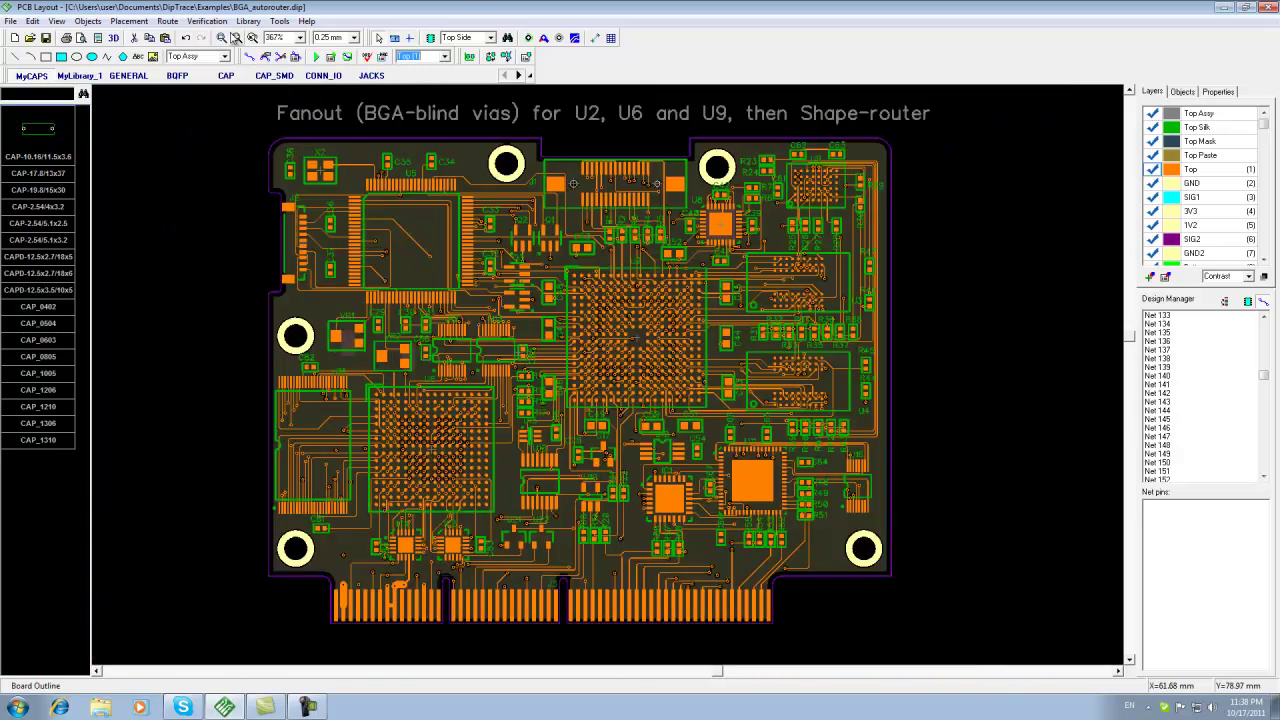